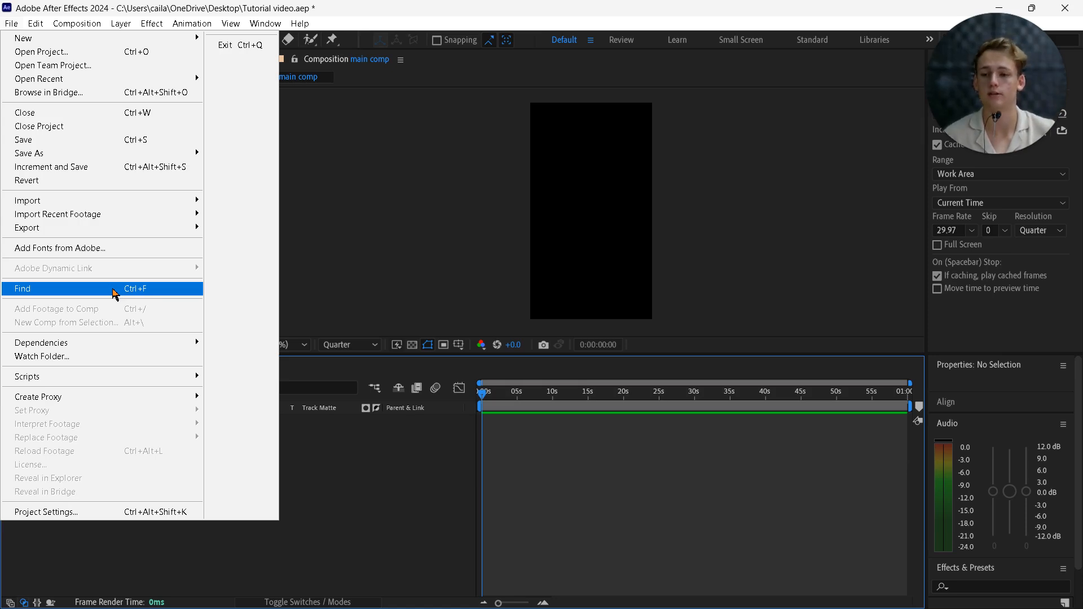
- Review the project settings for rendering, time display, color, audio and expressions, and close them without changes
{"action": "mouse_move", "coordinate": [112, 347]}
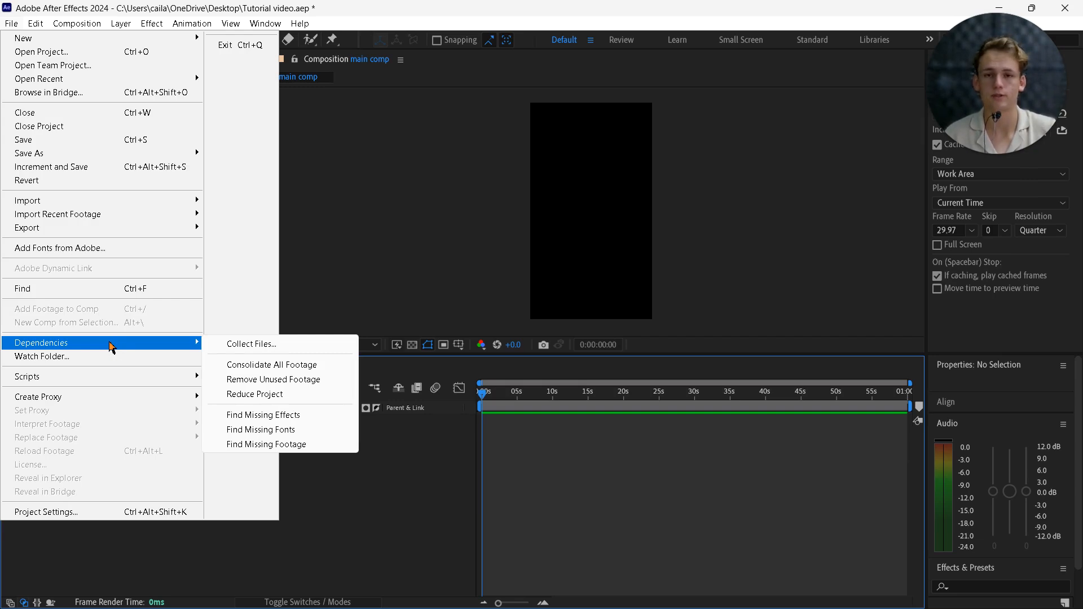
{"action": "mouse_move", "coordinate": [111, 376]}
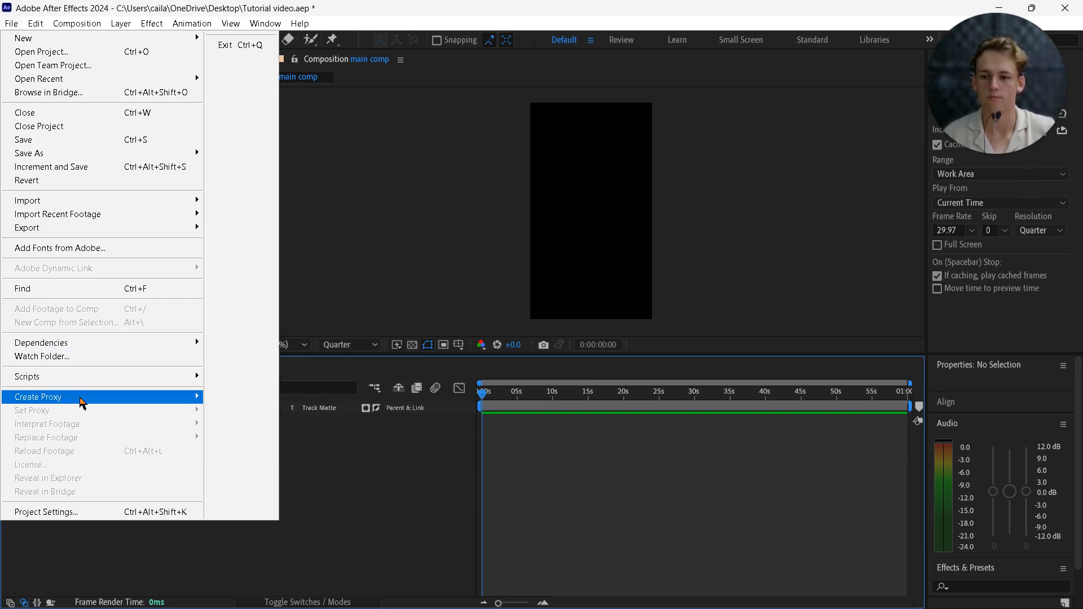
{"action": "mouse_move", "coordinate": [79, 402]}
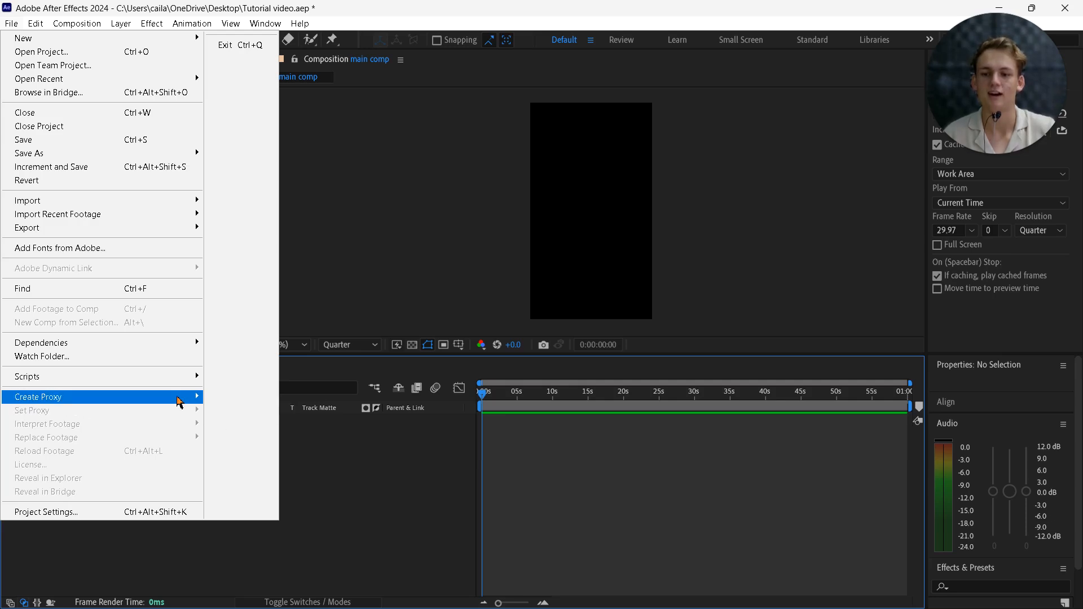
{"action": "left_click", "coordinate": [142, 520]}
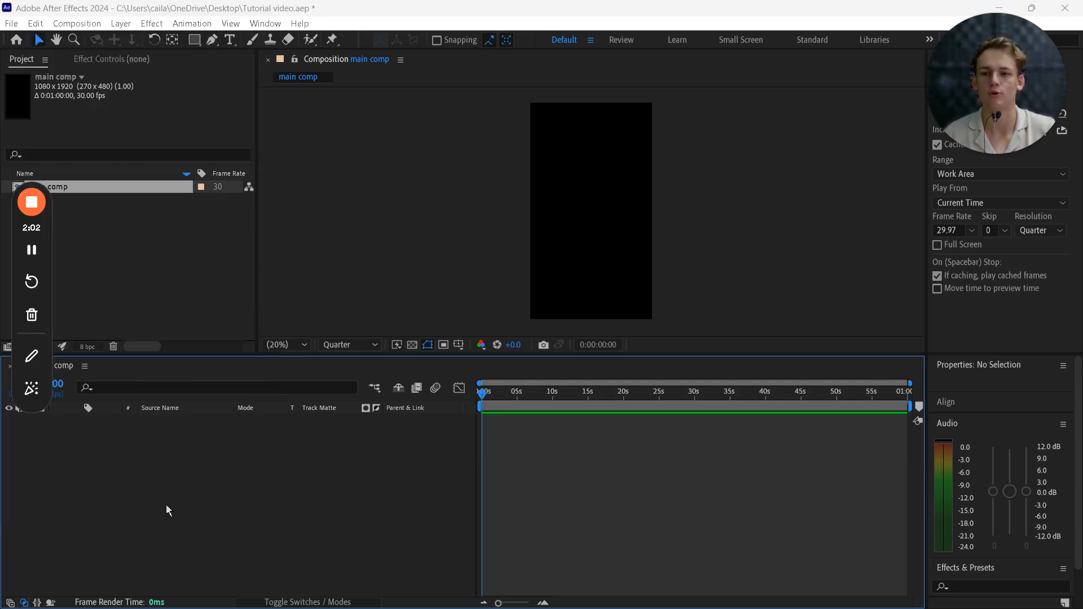
{"action": "left_click", "coordinate": [467, 78]}
{"action": "left_click", "coordinate": [541, 82]}
{"action": "left_click", "coordinate": [581, 79]}
{"action": "left_click", "coordinate": [626, 75]}
{"action": "left_click", "coordinate": [349, 77]}
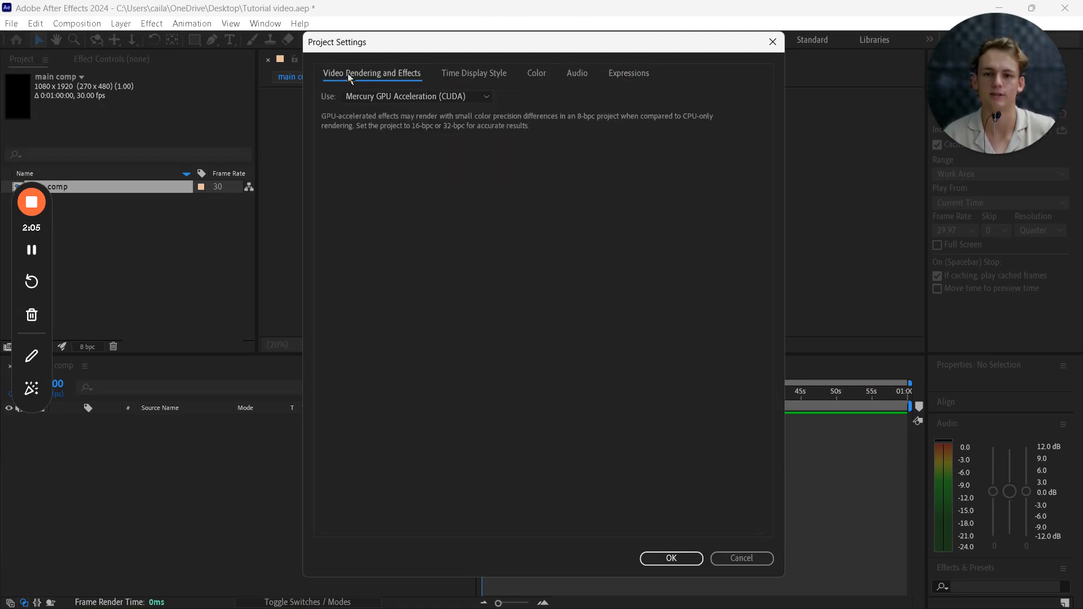
{"action": "left_click", "coordinate": [775, 44]}
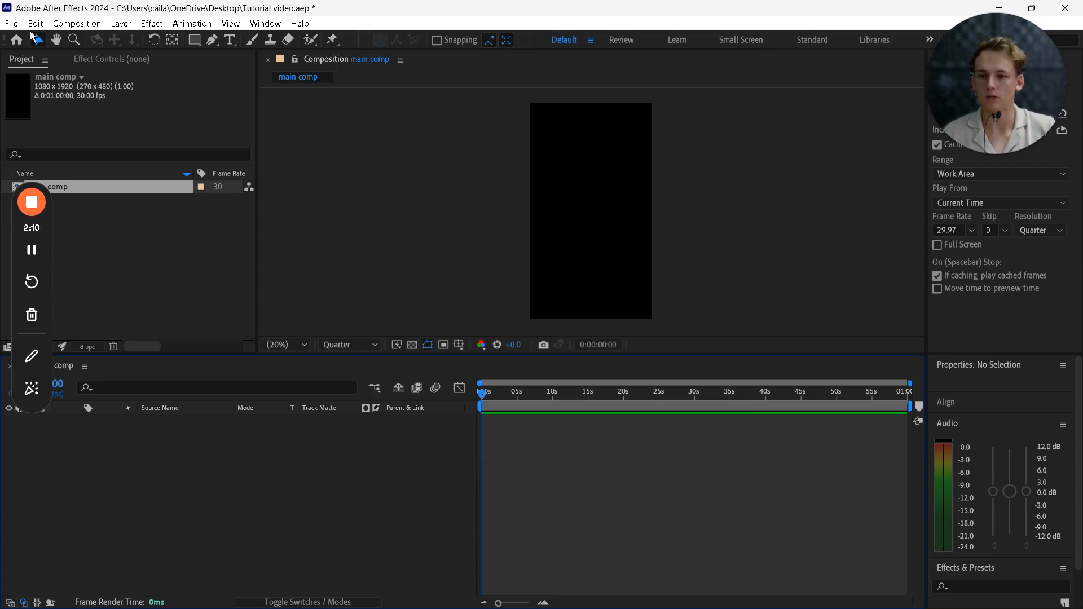
- Look over the project's saving and export options
{"action": "key", "text": "super"}
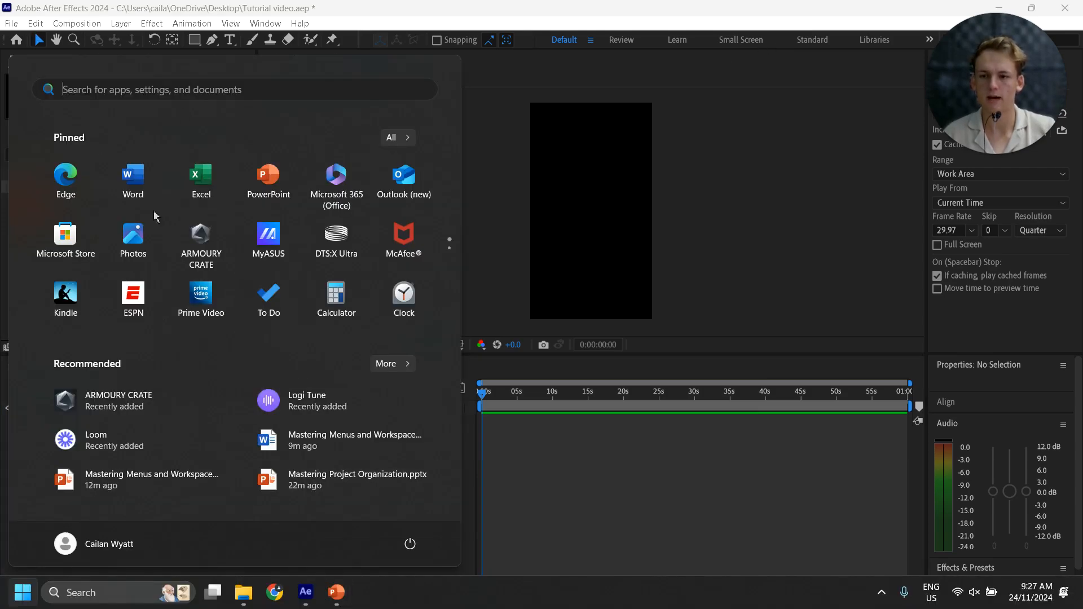
{"action": "left_click", "coordinate": [12, 24]}
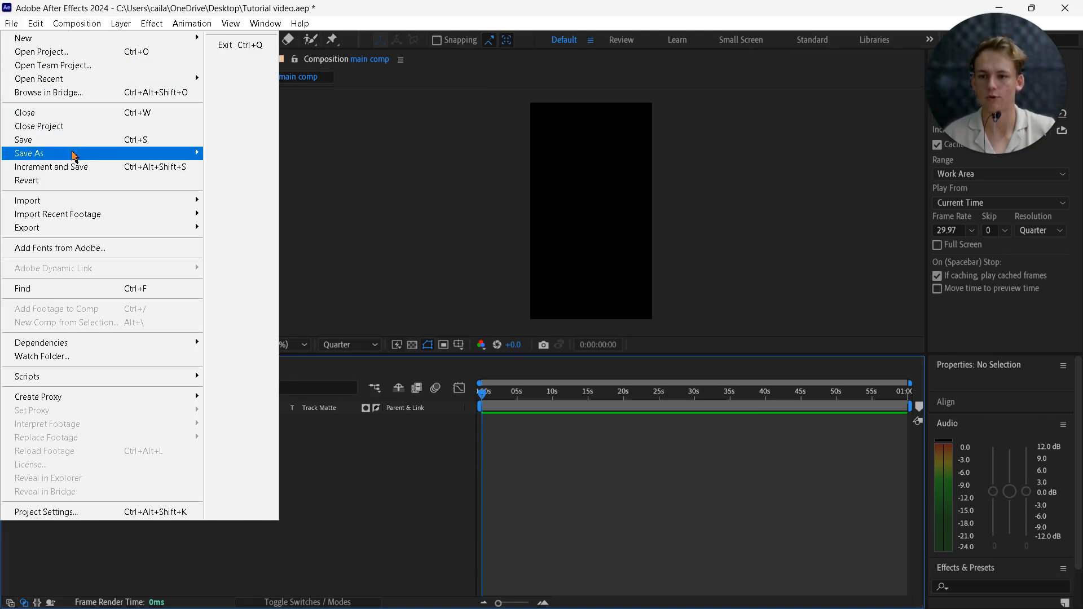
{"action": "mouse_move", "coordinate": [75, 232]}
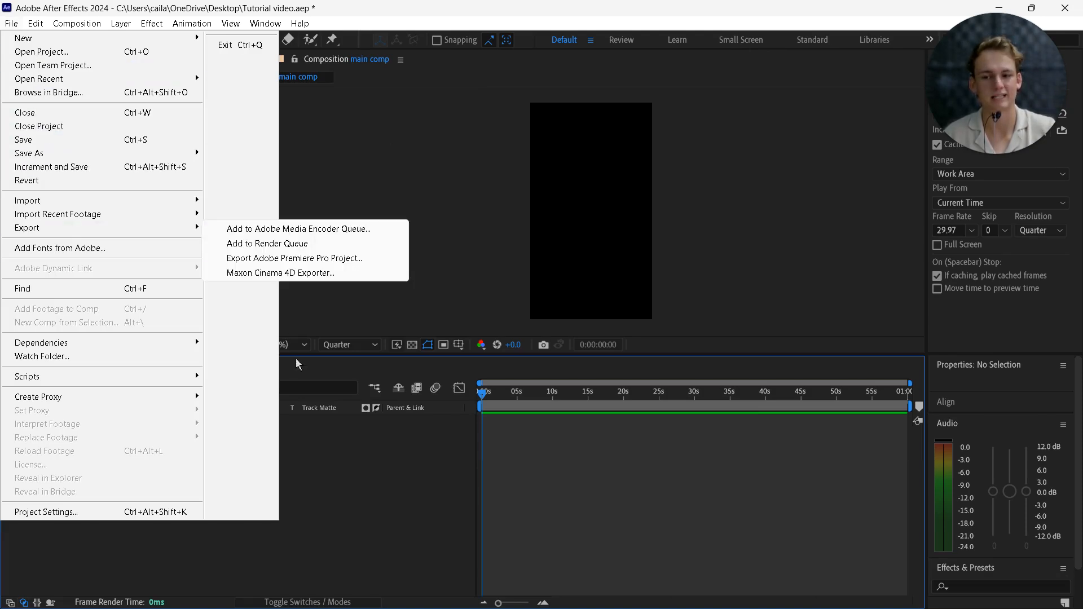
{"action": "left_click", "coordinate": [323, 472]}
- Switch to the PowerPoint slideshow and reveal the bullet about the Edit menu
{"action": "key", "text": "super"}
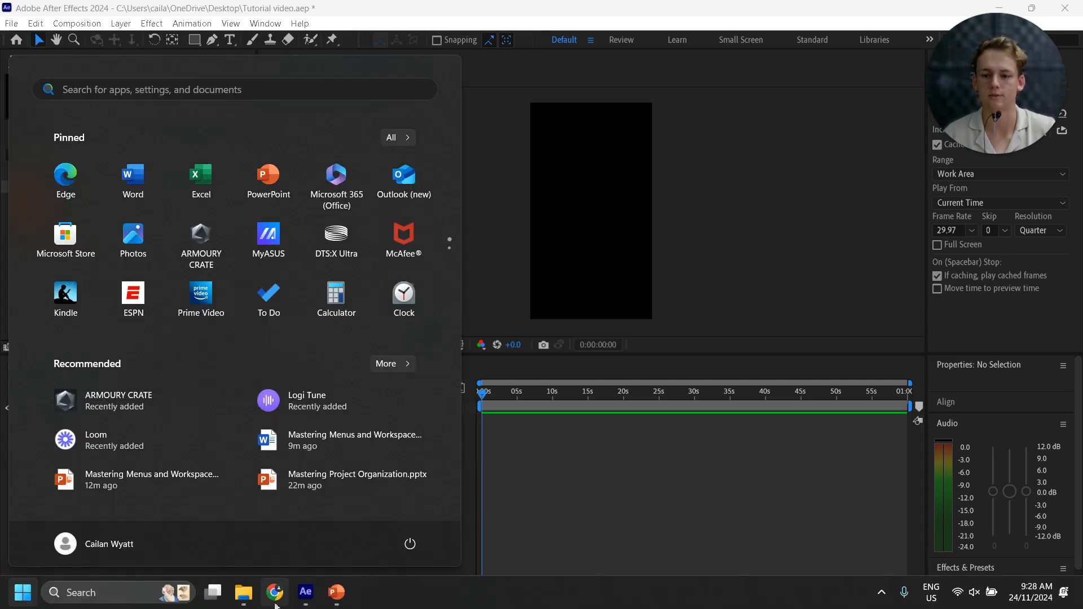
{"action": "left_click", "coordinate": [336, 592]}
{"action": "key", "text": "Right"}
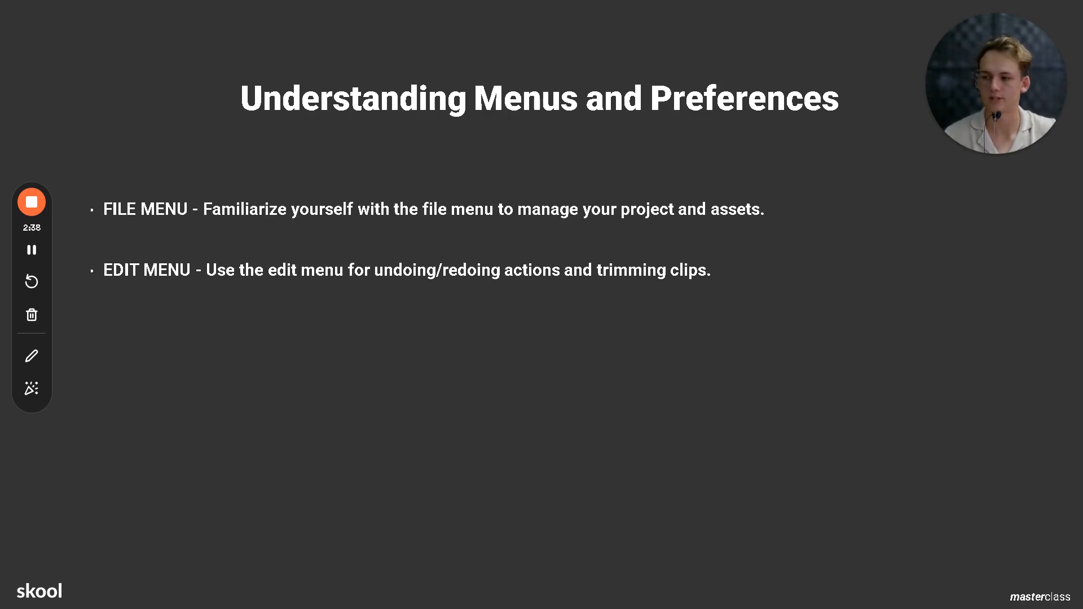
{"action": "key", "text": "super"}
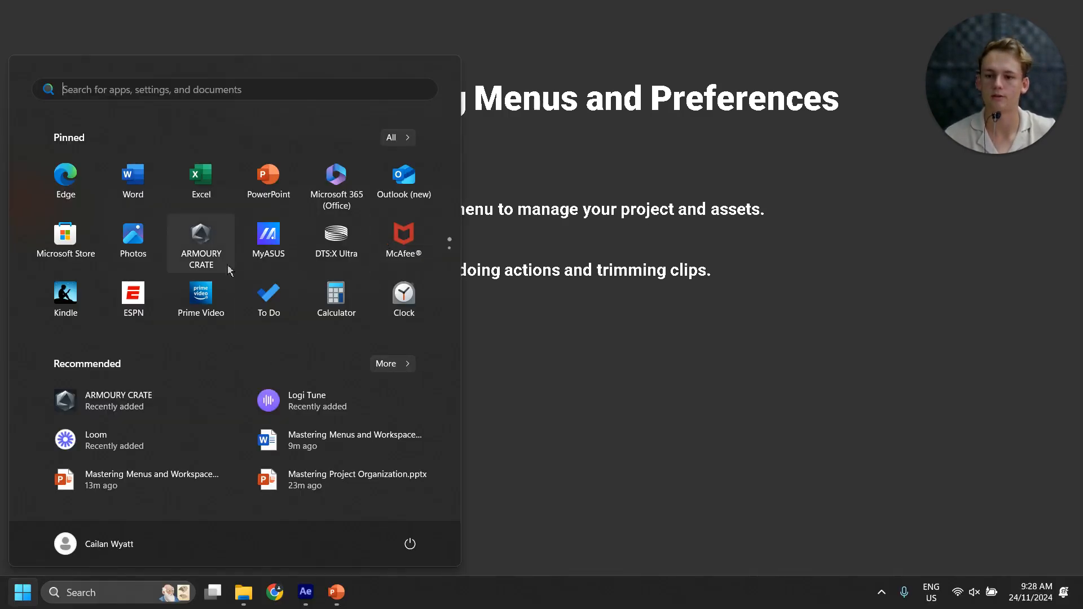
{"action": "left_click", "coordinate": [307, 586]}
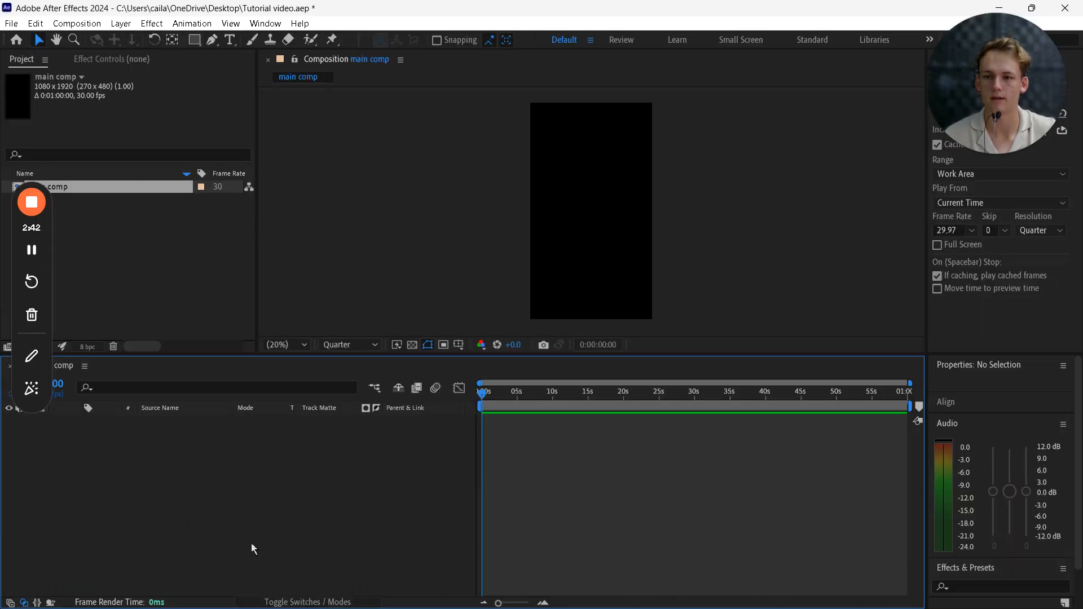
{"action": "key", "text": "super"}
{"action": "mouse_move", "coordinate": [334, 592]}
{"action": "left_click", "coordinate": [379, 536]}
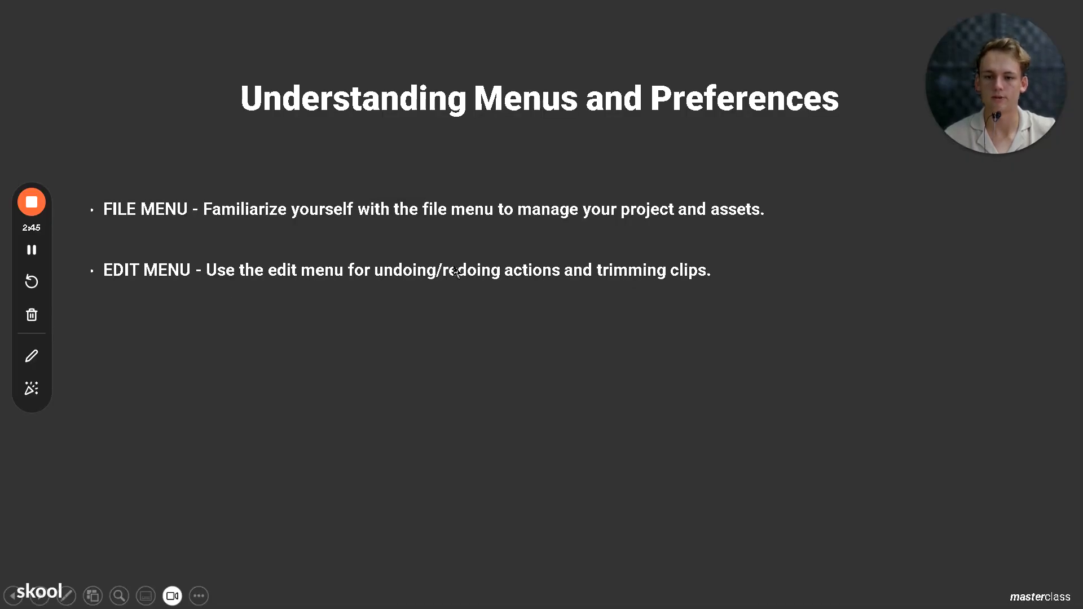
- Switch to After Effects and examine the editing commands, including history, label colors, cache purging, templates, preferences and keyboard shortcuts
{"action": "key", "text": "super"}
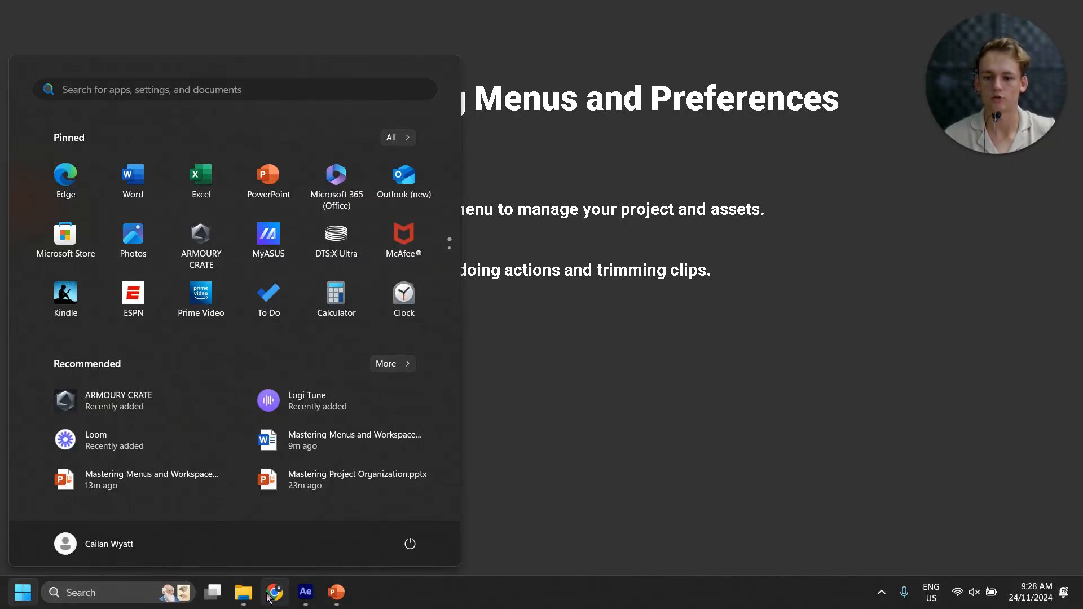
{"action": "left_click", "coordinate": [303, 598]}
{"action": "left_click", "coordinate": [36, 24]}
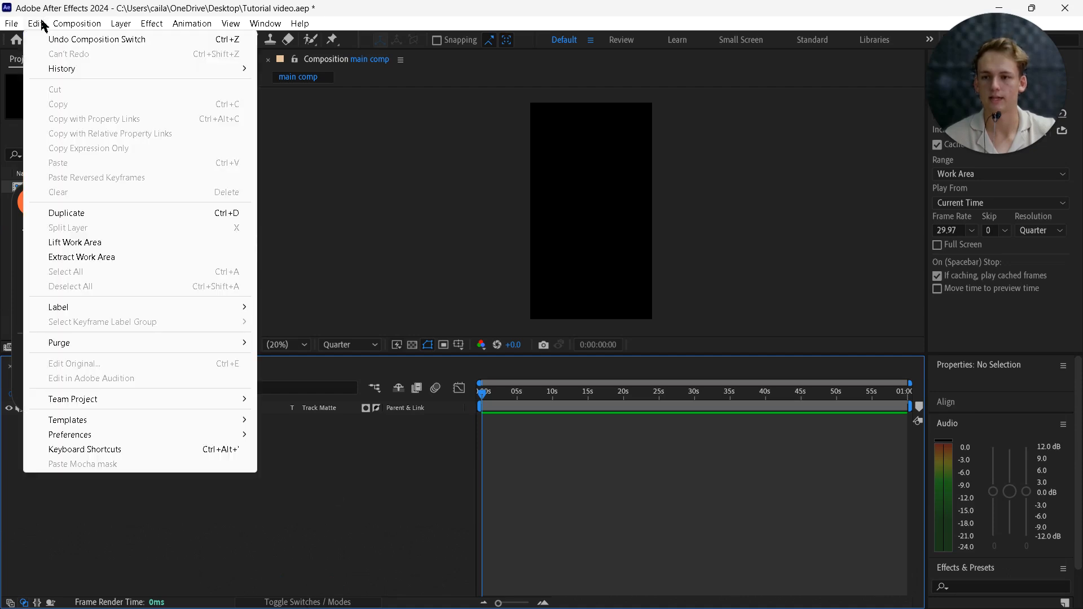
{"action": "mouse_move", "coordinate": [92, 69]}
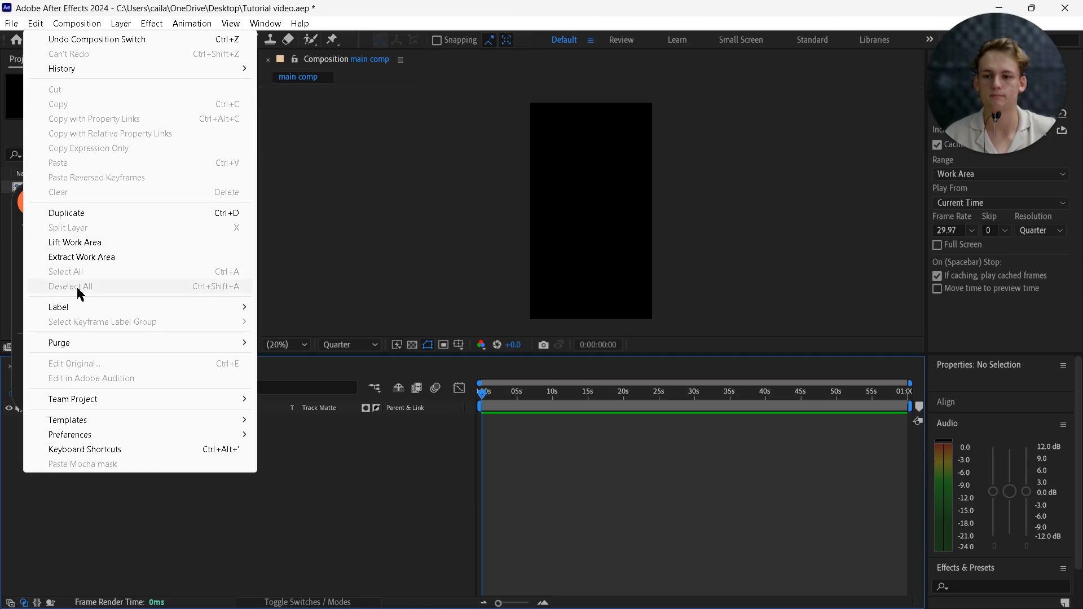
{"action": "mouse_move", "coordinate": [85, 306]}
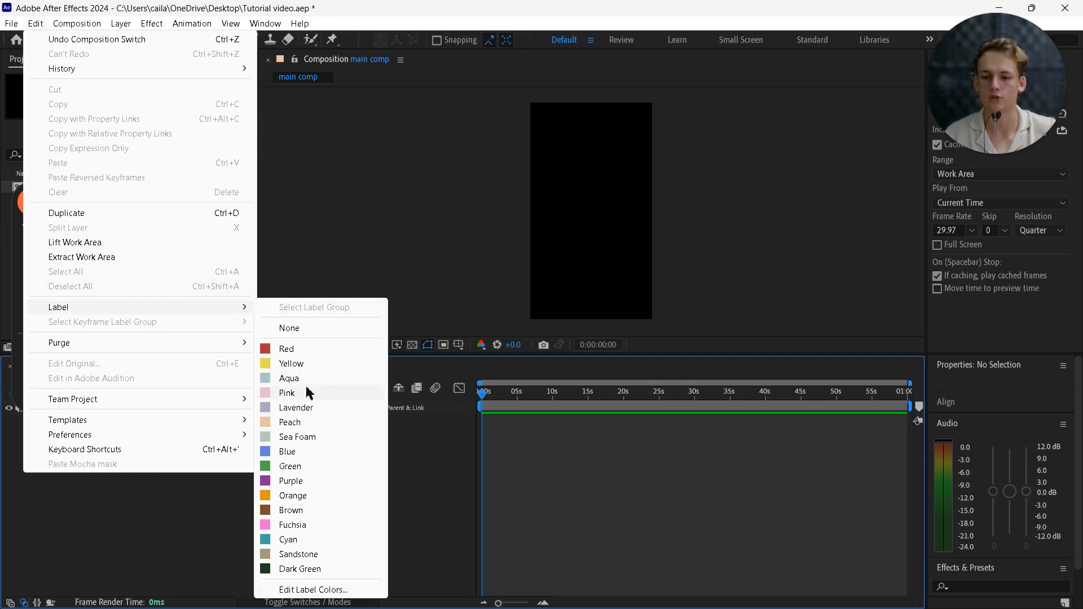
{"action": "mouse_move", "coordinate": [127, 343]}
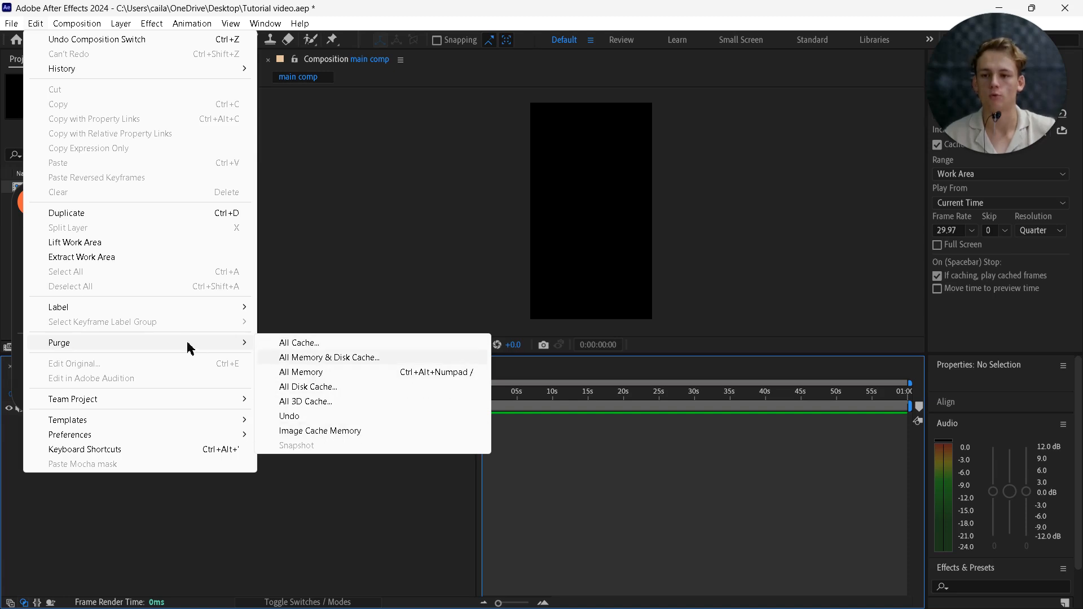
{"action": "mouse_move", "coordinate": [82, 426]}
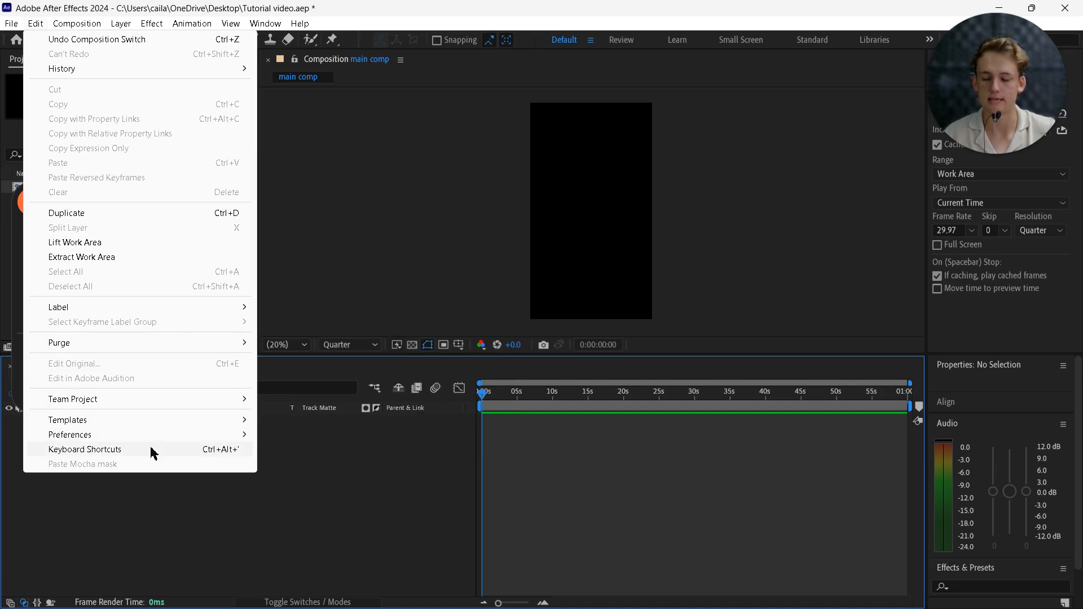
{"action": "left_click", "coordinate": [349, 483]}
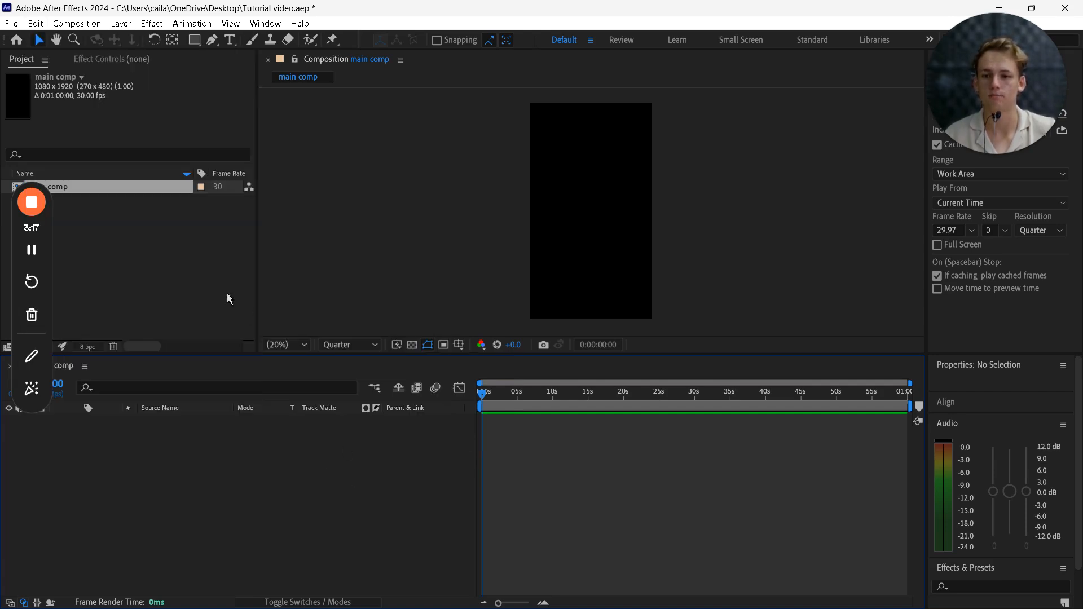
- Add a new black solid layer to the main comp
{"action": "left_click", "coordinate": [102, 193]}
{"action": "right_click", "coordinate": [158, 465]}
{"action": "mouse_move", "coordinate": [304, 300]}
{"action": "left_click", "coordinate": [366, 337]}
{"action": "left_click", "coordinate": [570, 428]}
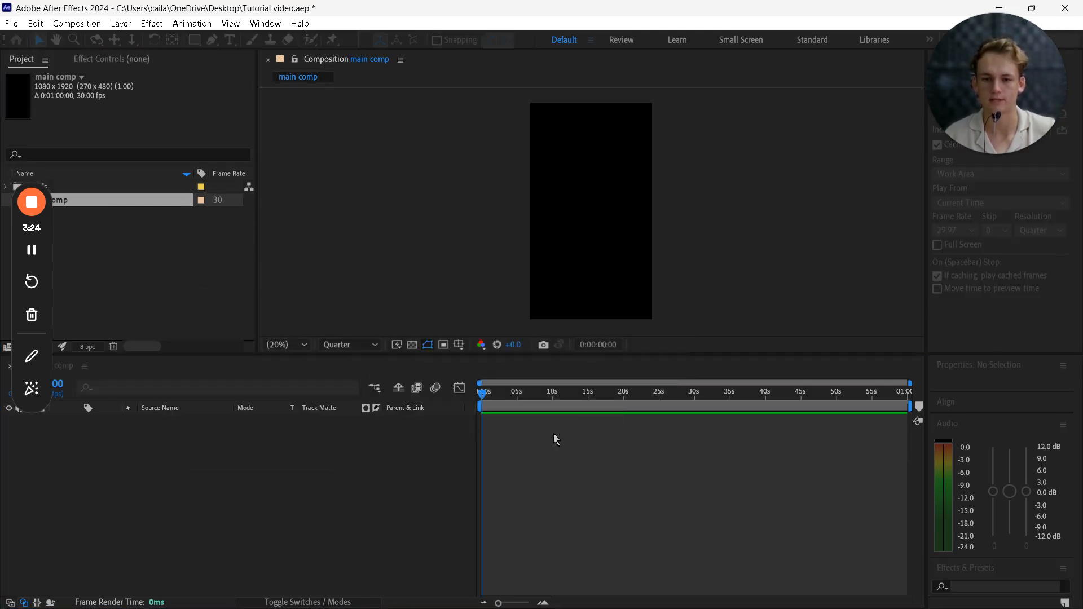
- Split the black solid at 0:00:11:04, delete its later part and move the current time to 0:00:06:23
{"action": "left_click_drag", "start_coordinate": [555, 391], "coordinate": [561, 391]}
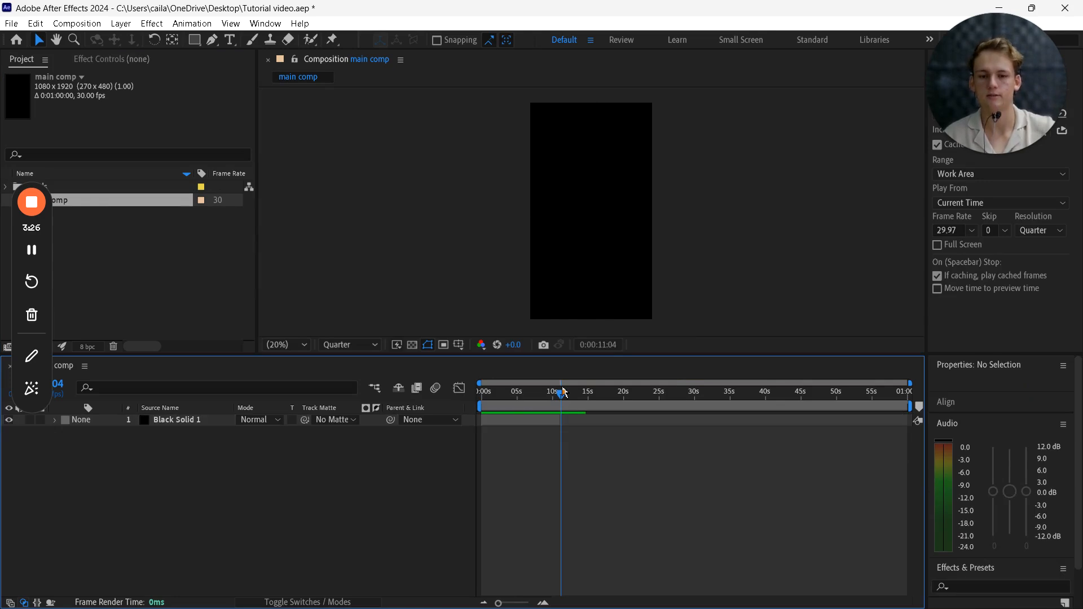
{"action": "left_click", "coordinate": [529, 391]}
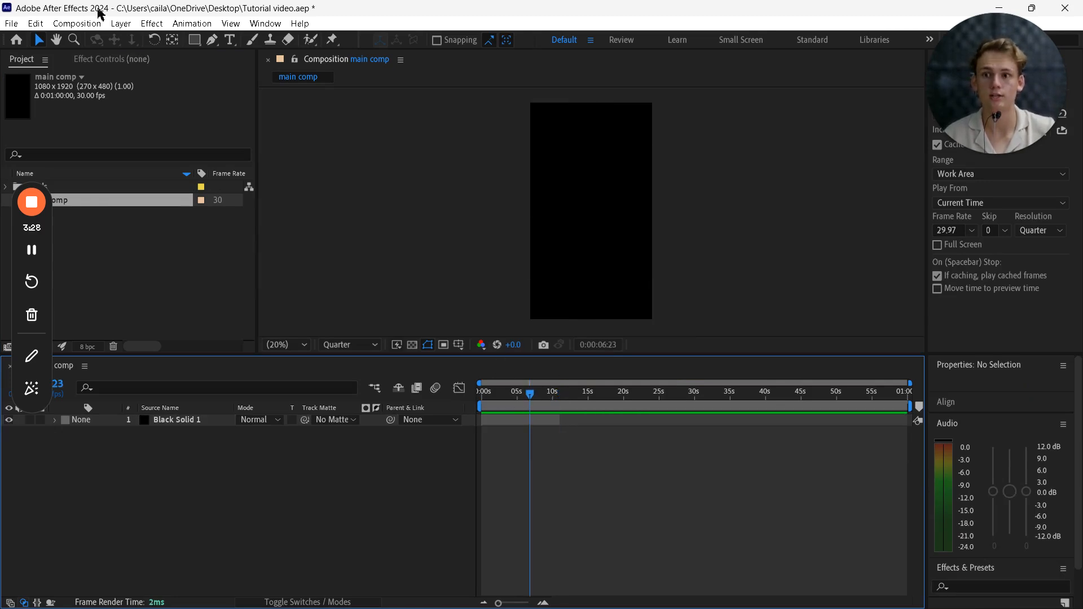
- Undo the deletion of the black solid's later part, and redo that deletion
{"action": "left_click", "coordinate": [36, 24]}
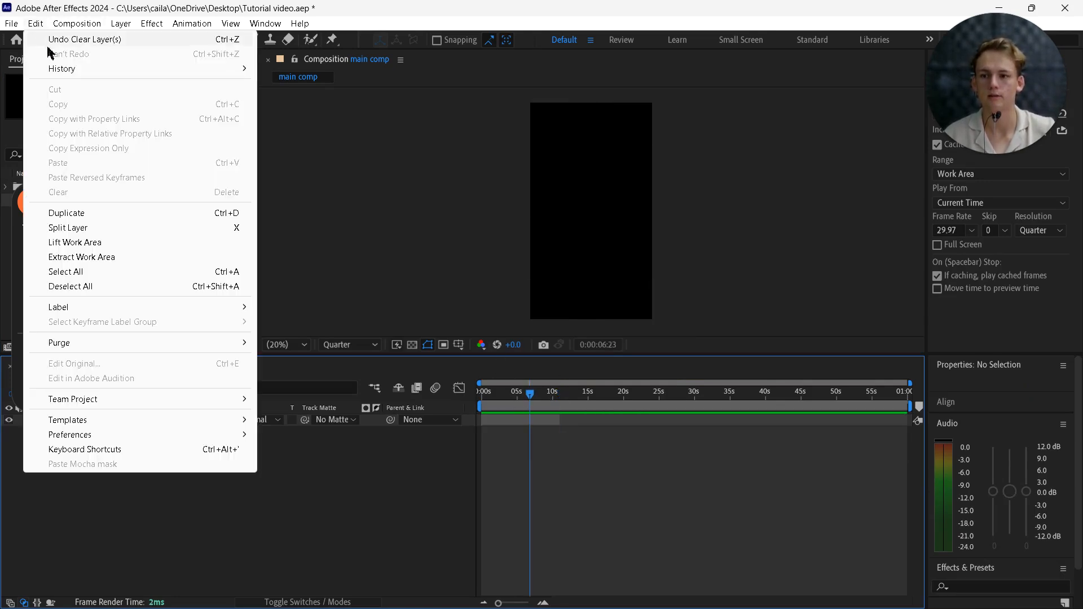
{"action": "left_click", "coordinate": [79, 40]}
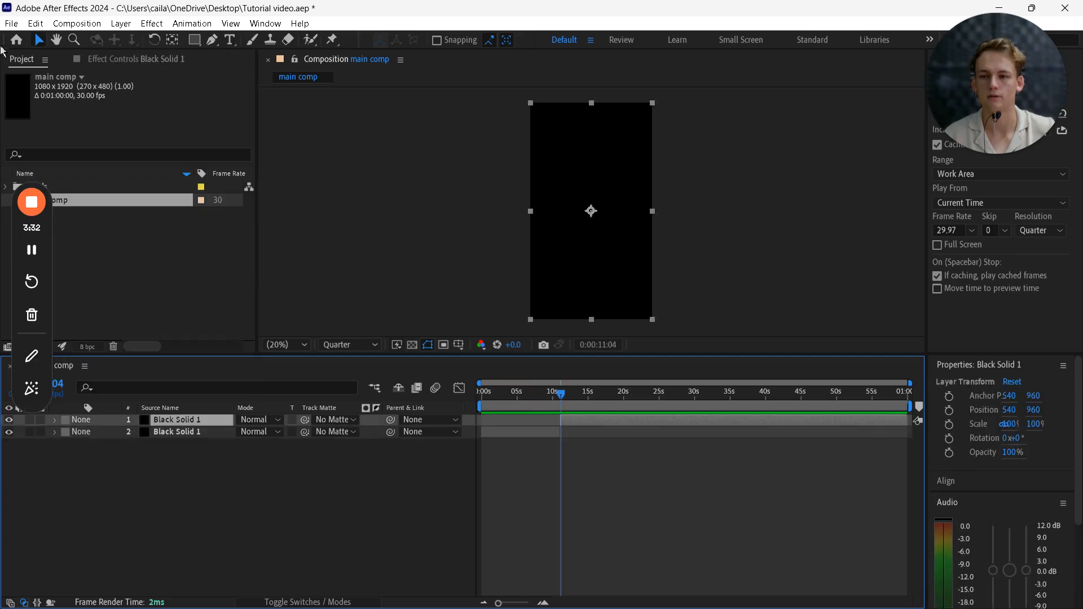
{"action": "left_click", "coordinate": [36, 23]}
{"action": "left_click", "coordinate": [72, 57]}
- Undo both the deletion and the split of the black solid layer
{"action": "left_click", "coordinate": [42, 22]}
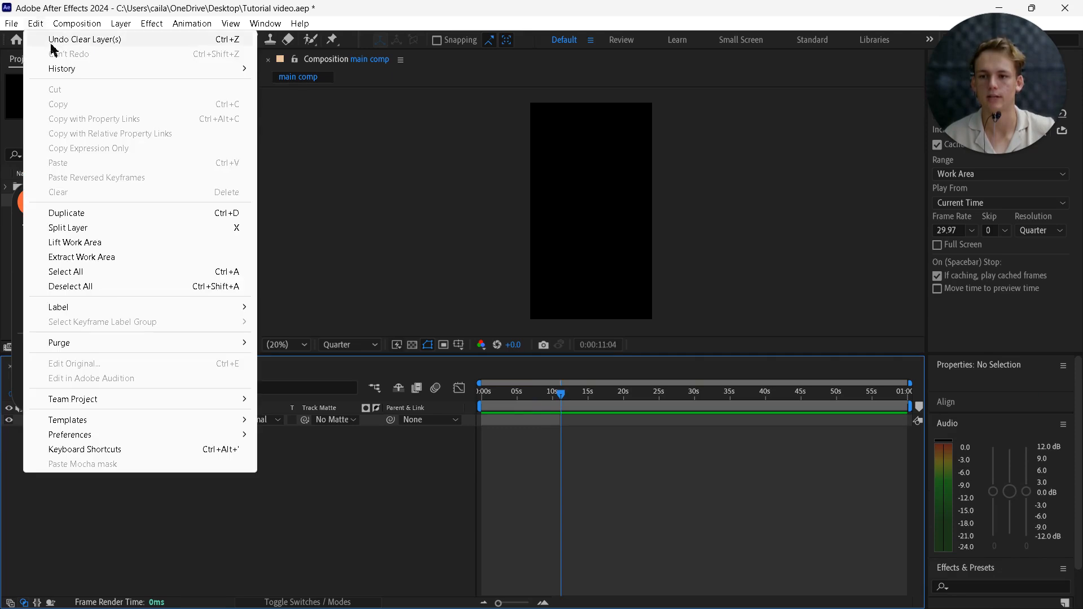
{"action": "left_click", "coordinate": [50, 40]}
{"action": "left_click", "coordinate": [36, 24]}
{"action": "left_click", "coordinate": [56, 40]}
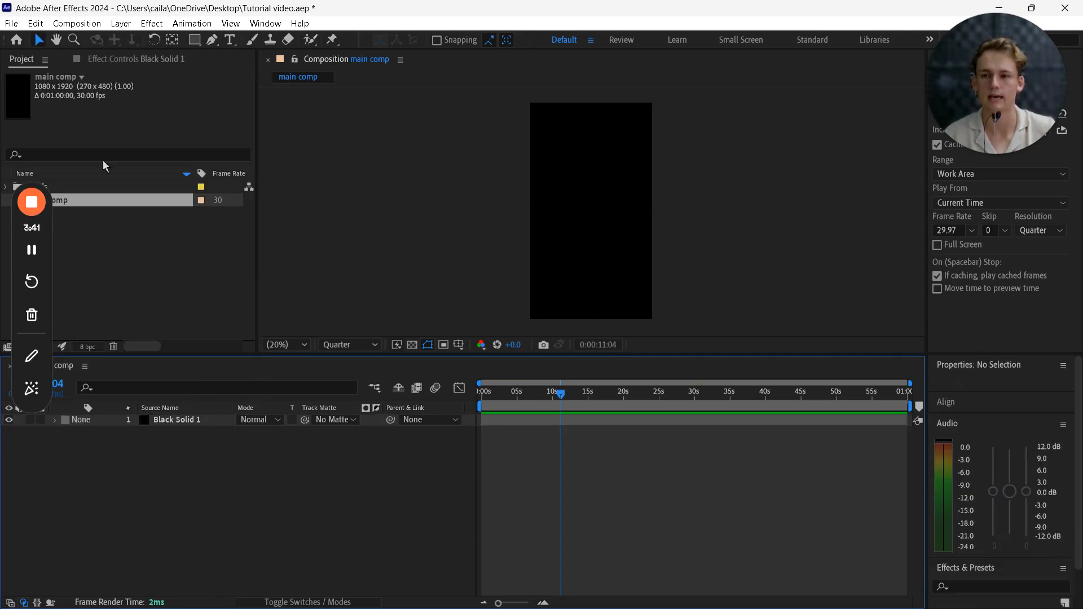
- Split the black solid layer at 0:00:11:04
{"action": "key", "text": "ctrl+shift+d"}
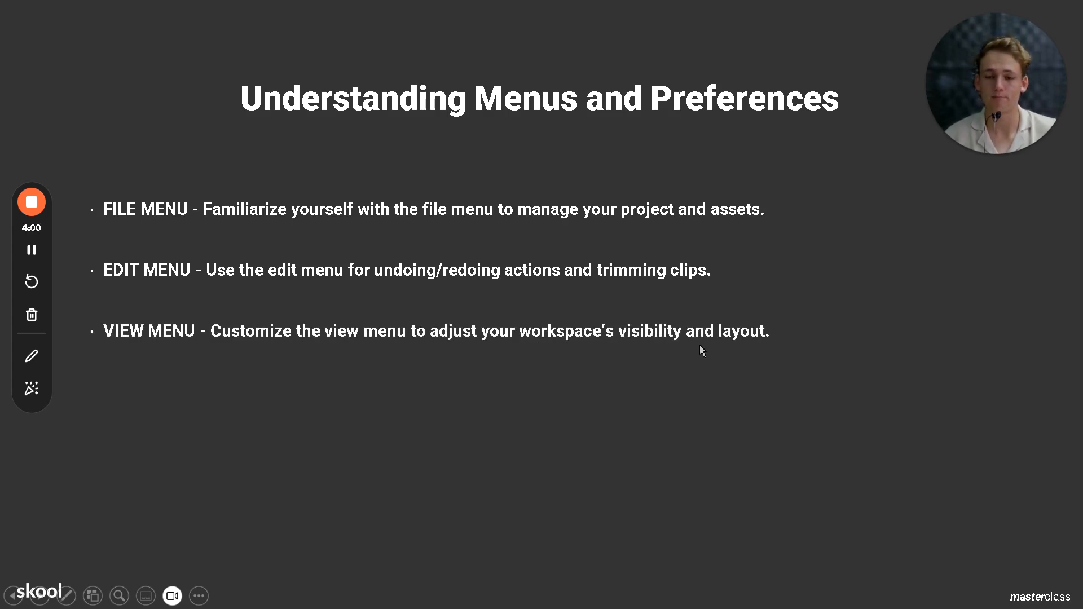
- Switch from the slideshow back to After Effects and set the composition view's zoom to 16.7%
{"action": "key", "text": "super"}
{"action": "left_click", "coordinate": [403, 536]}
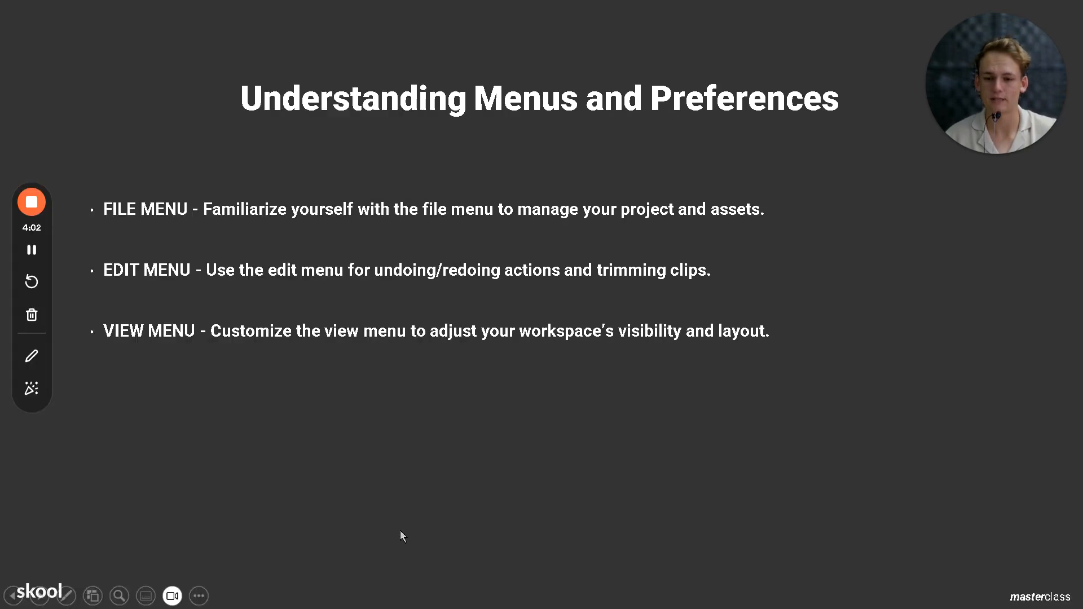
{"action": "key", "text": "super"}
{"action": "left_click", "coordinate": [307, 593]}
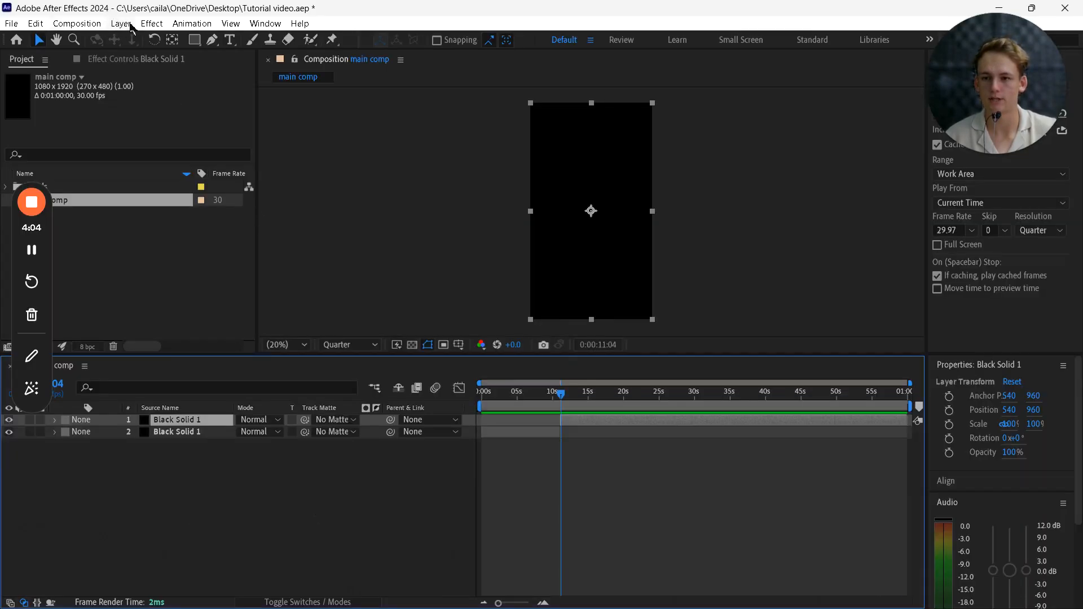
{"action": "left_click", "coordinate": [239, 26]}
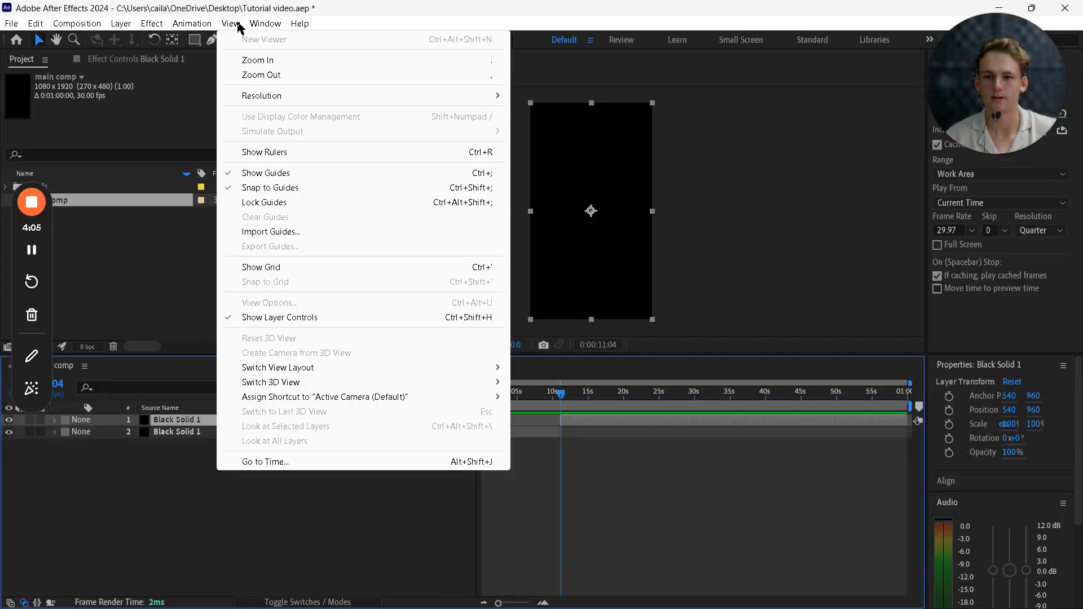
{"action": "left_click", "coordinate": [258, 60]}
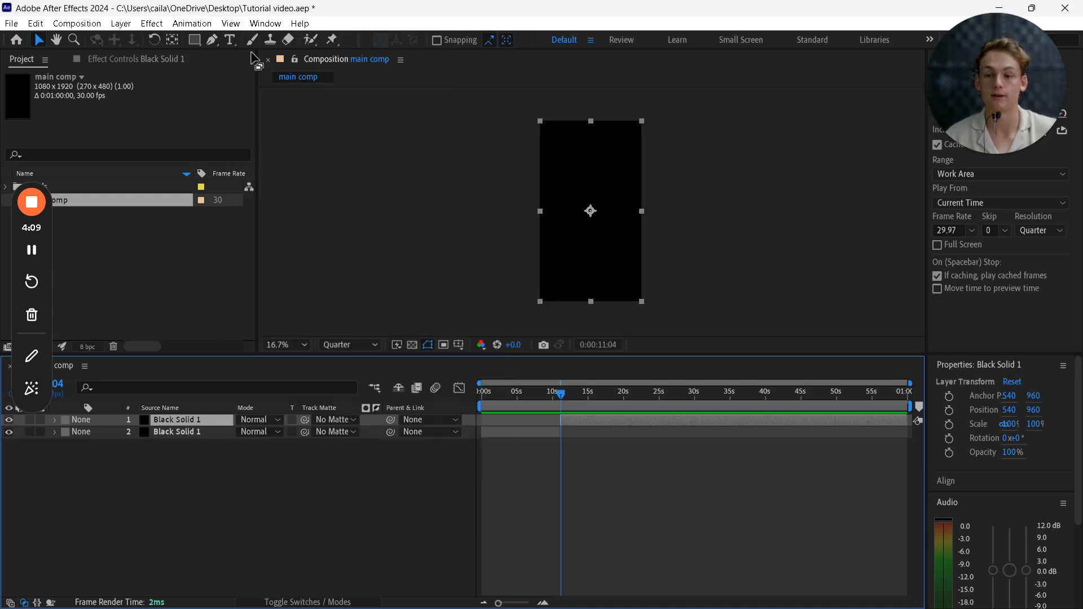
- Check the preview resolution options and show the rulers in the composition view
{"action": "left_click", "coordinate": [230, 26]}
{"action": "mouse_move", "coordinate": [265, 98]}
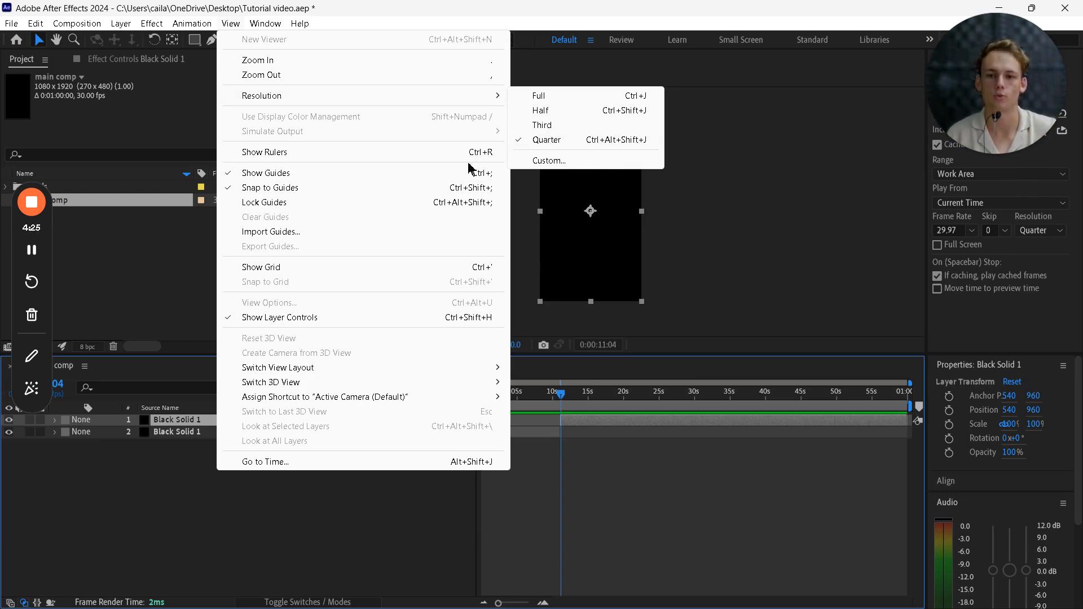
{"action": "left_click", "coordinate": [448, 159]}
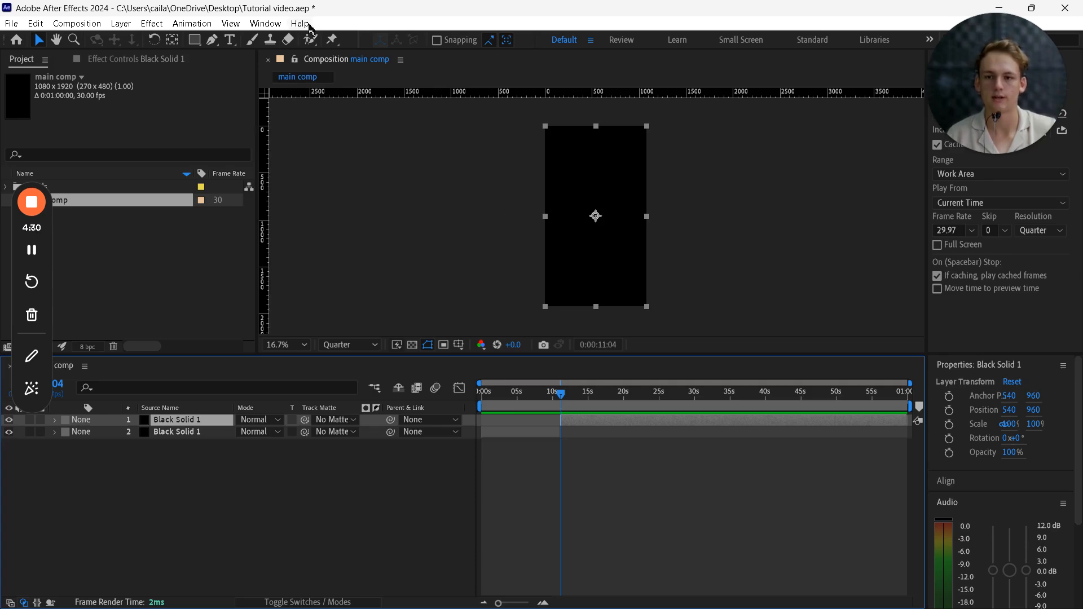
- Hide the rulers in the composition view, and turn the guides off and back on
{"action": "left_click", "coordinate": [239, 26]}
{"action": "left_click", "coordinate": [265, 151]}
{"action": "left_click", "coordinate": [237, 25]}
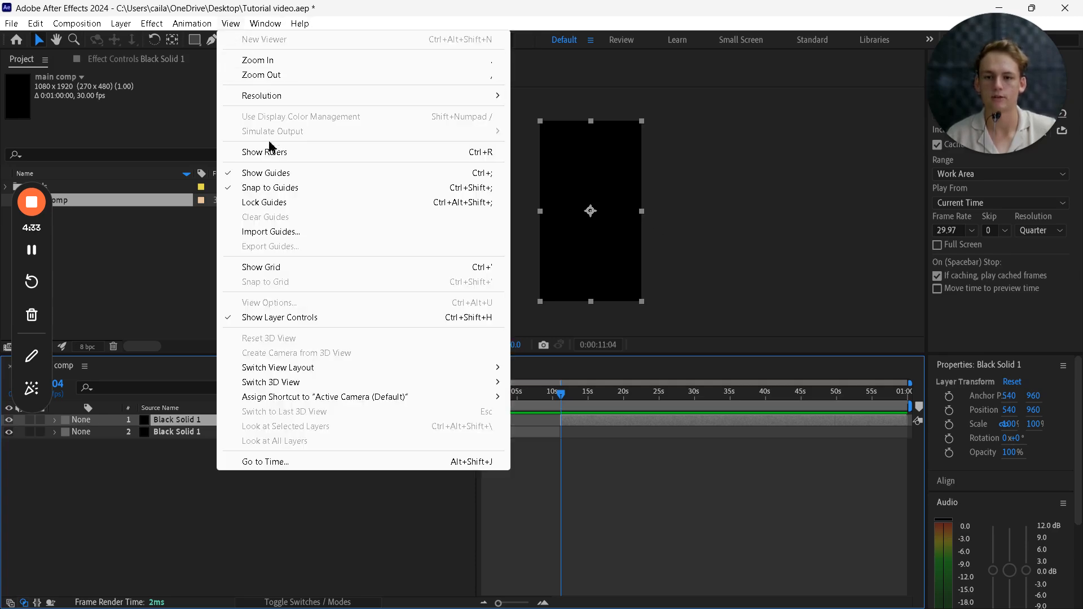
{"action": "left_click", "coordinate": [263, 172]}
{"action": "left_click", "coordinate": [231, 25]}
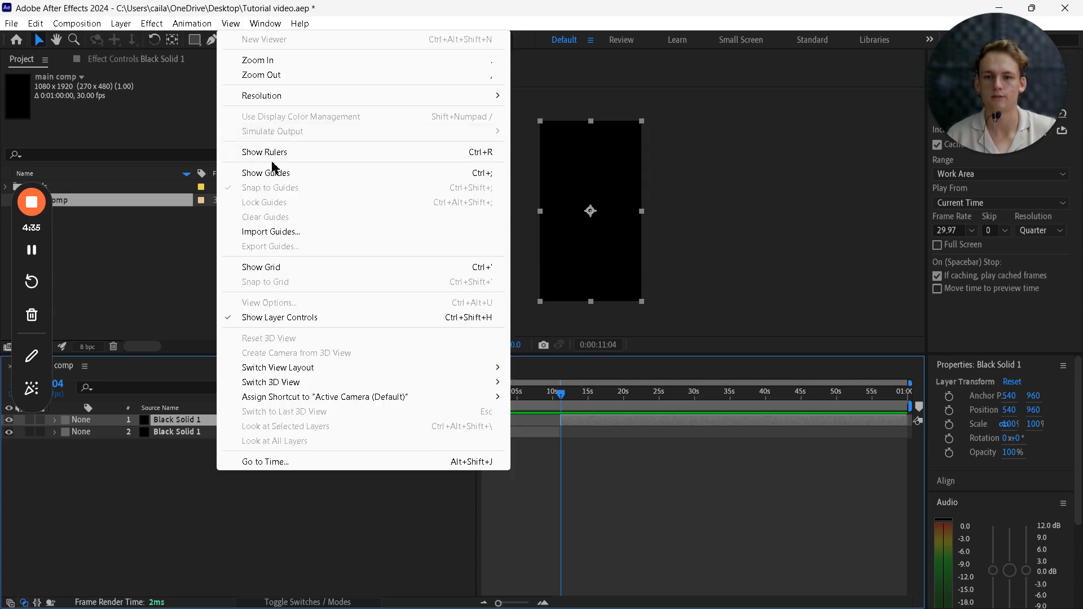
{"action": "left_click", "coordinate": [269, 170]}
- Lock the guides and show the grid in the composition view
{"action": "left_click", "coordinate": [233, 25]}
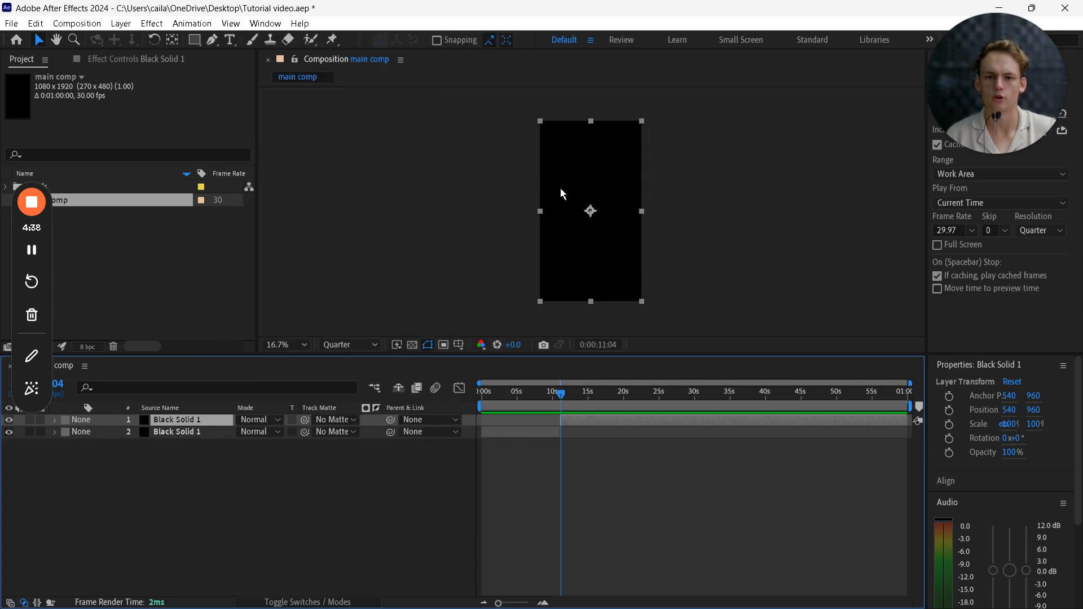
{"action": "scroll", "coordinate": [562, 194], "scroll_direction": "up", "scroll_amount": 2}
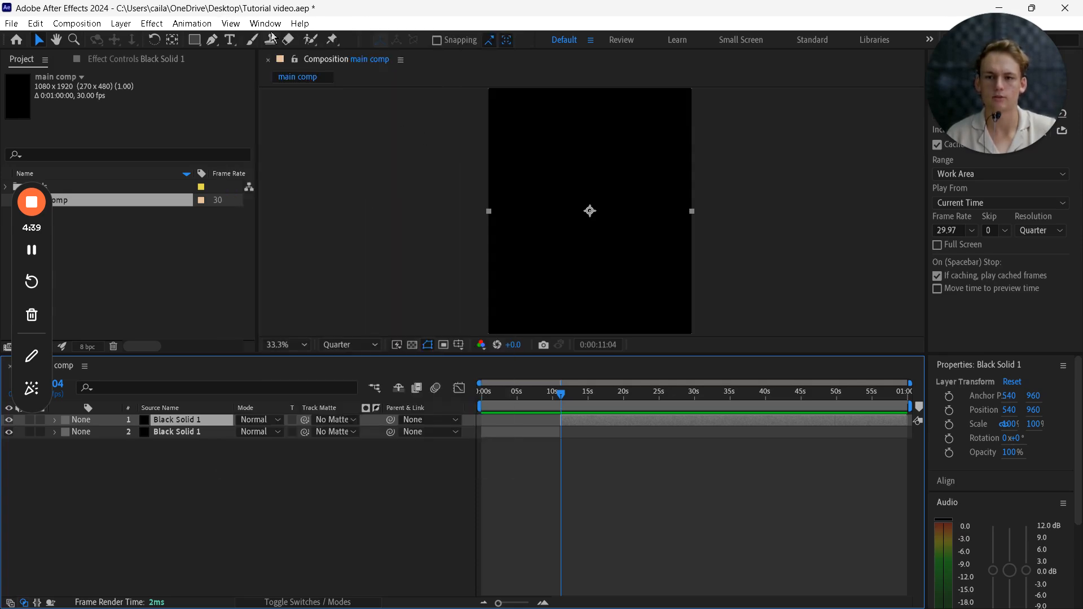
{"action": "left_click", "coordinate": [222, 25]}
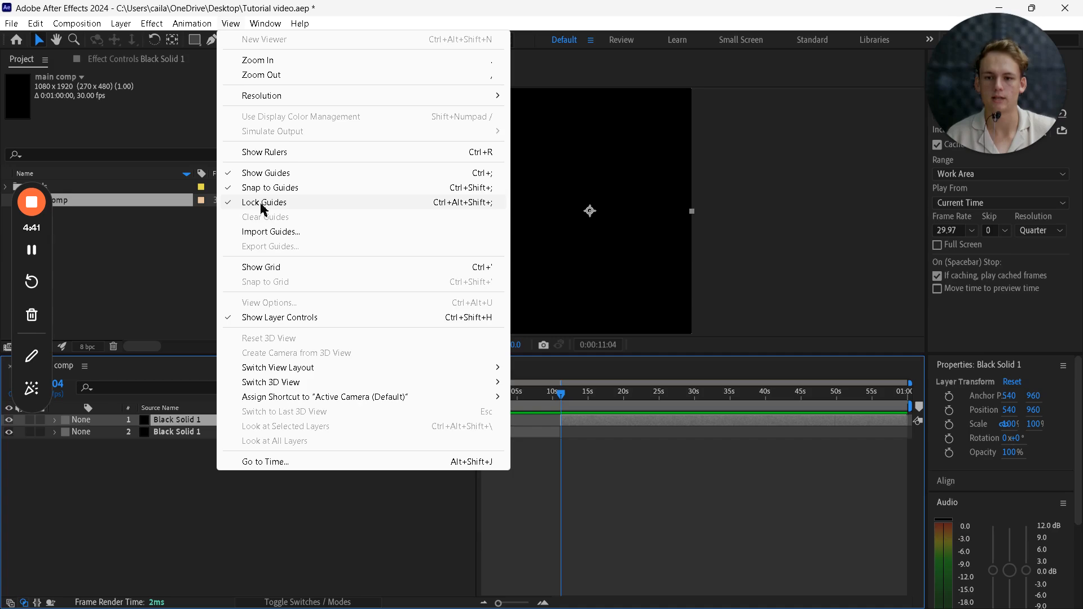
{"action": "left_click", "coordinate": [272, 268]}
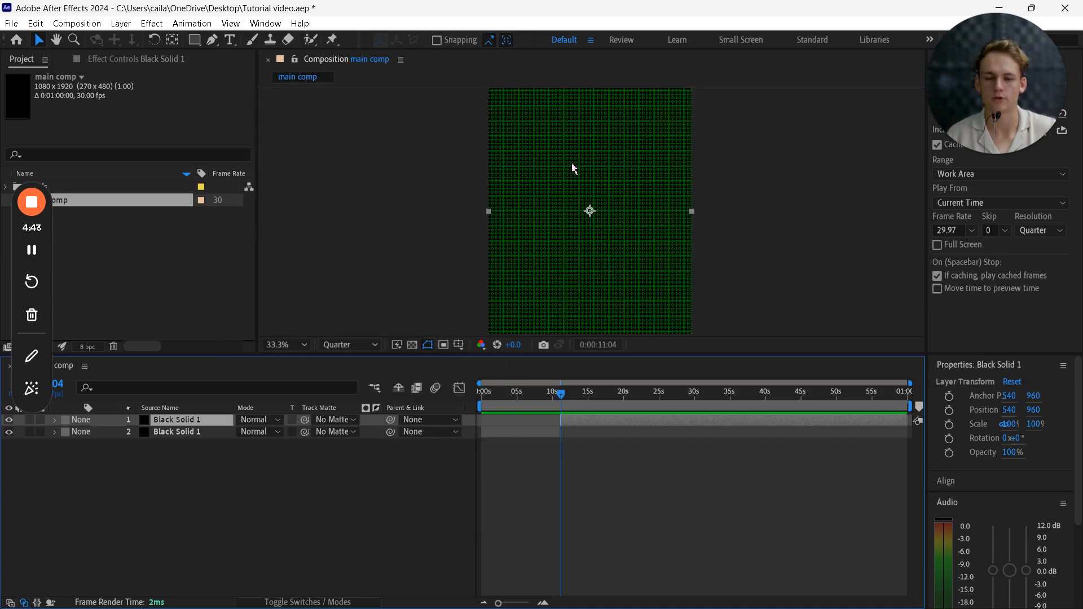
{"action": "scroll", "coordinate": [572, 168], "scroll_direction": "down", "scroll_amount": 2}
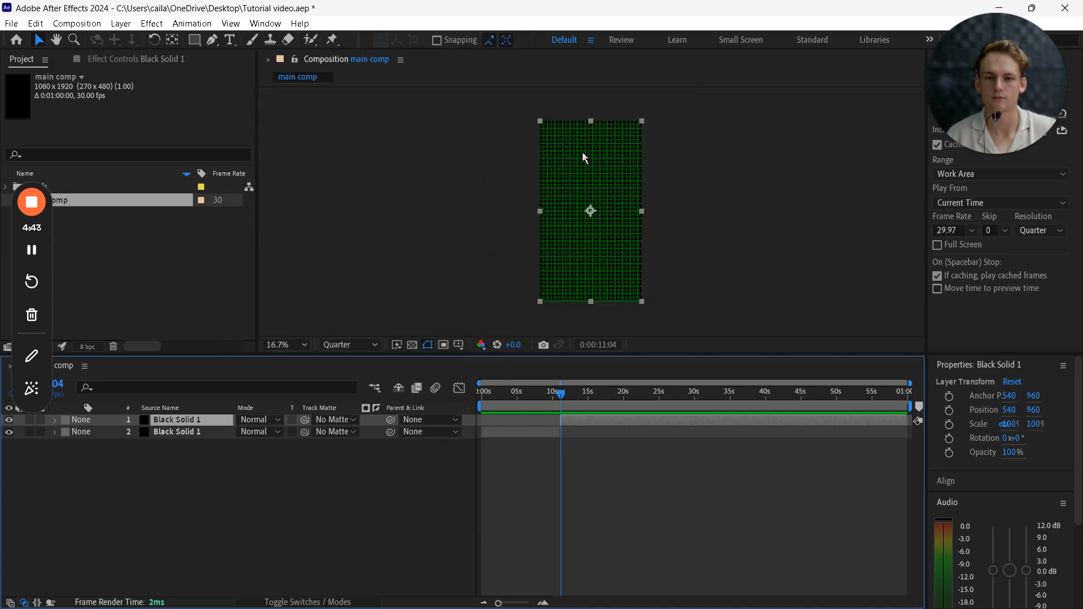
- Turn on Snap to Grid and hide the grid in the composition view
{"action": "left_click", "coordinate": [235, 27]}
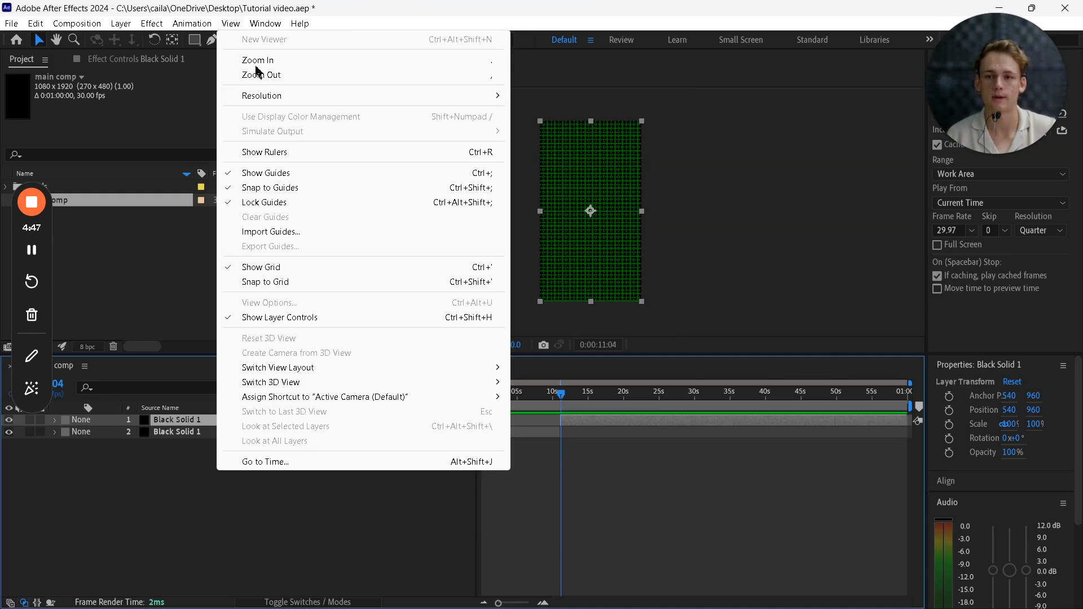
{"action": "left_click", "coordinate": [279, 282]}
{"action": "left_click", "coordinate": [231, 23]}
{"action": "left_click", "coordinate": [288, 272]}
- Switch the composition's view layout to 2 Views
{"action": "left_click", "coordinate": [230, 23]}
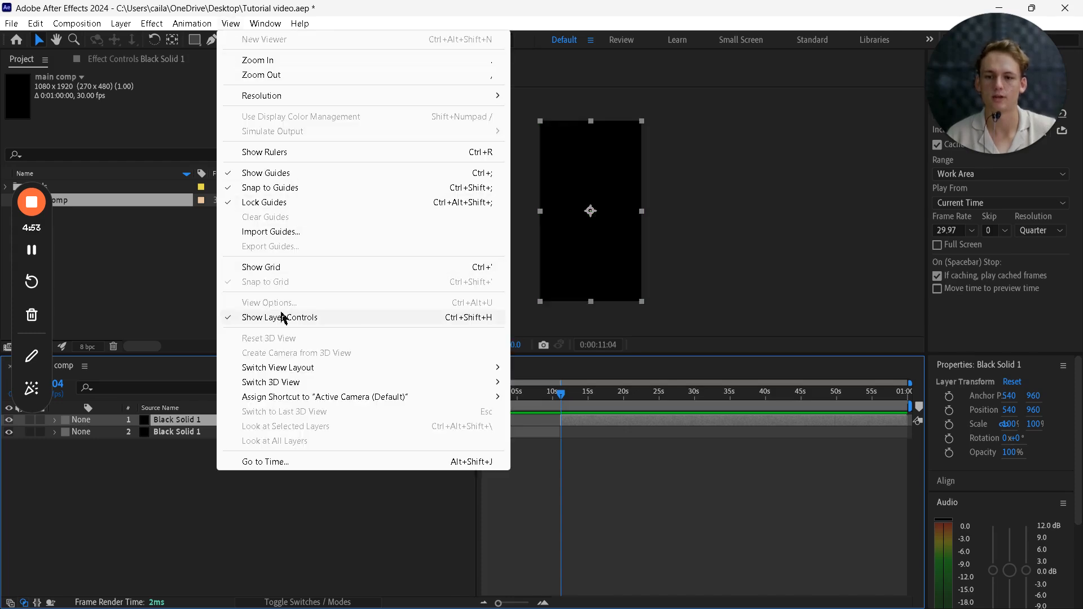
{"action": "mouse_move", "coordinate": [316, 369]}
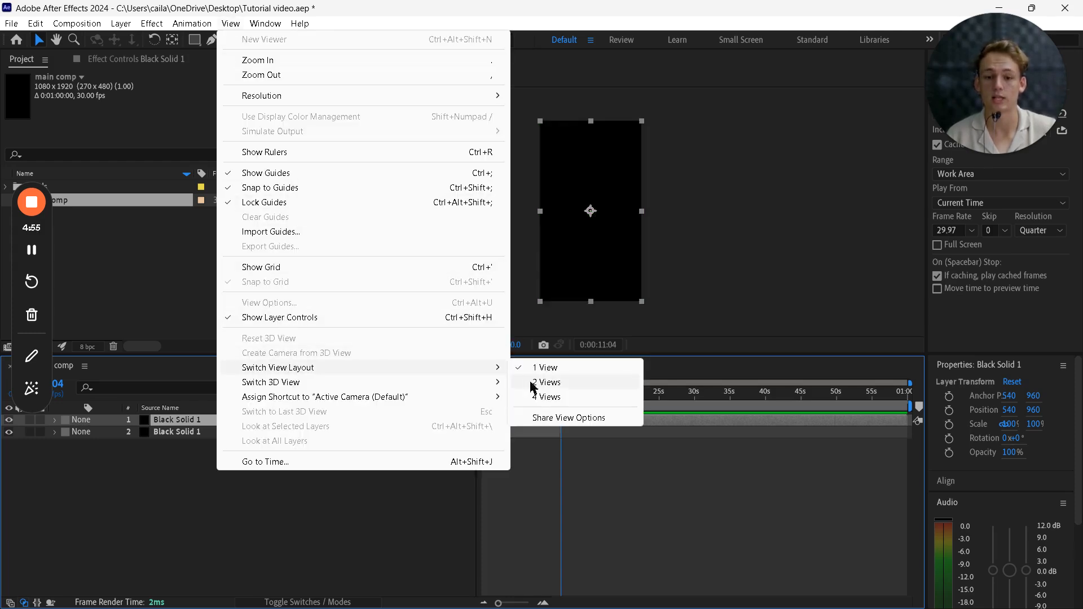
{"action": "left_click", "coordinate": [532, 387]}
{"action": "left_click", "coordinate": [581, 217]}
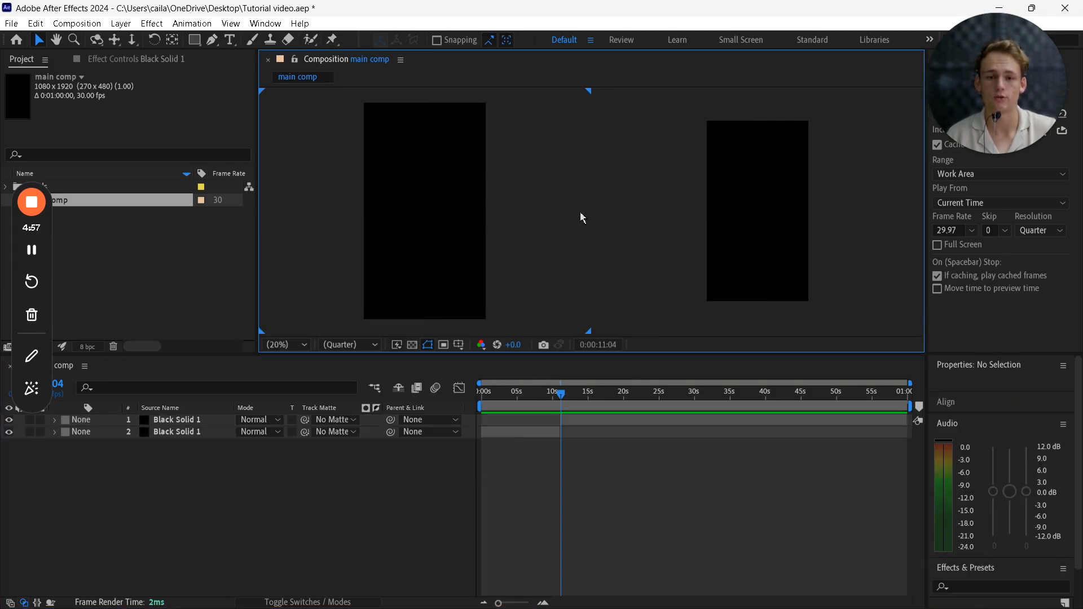
- Switch the composition's view layout to 4 Views
{"action": "left_click", "coordinate": [230, 23]}
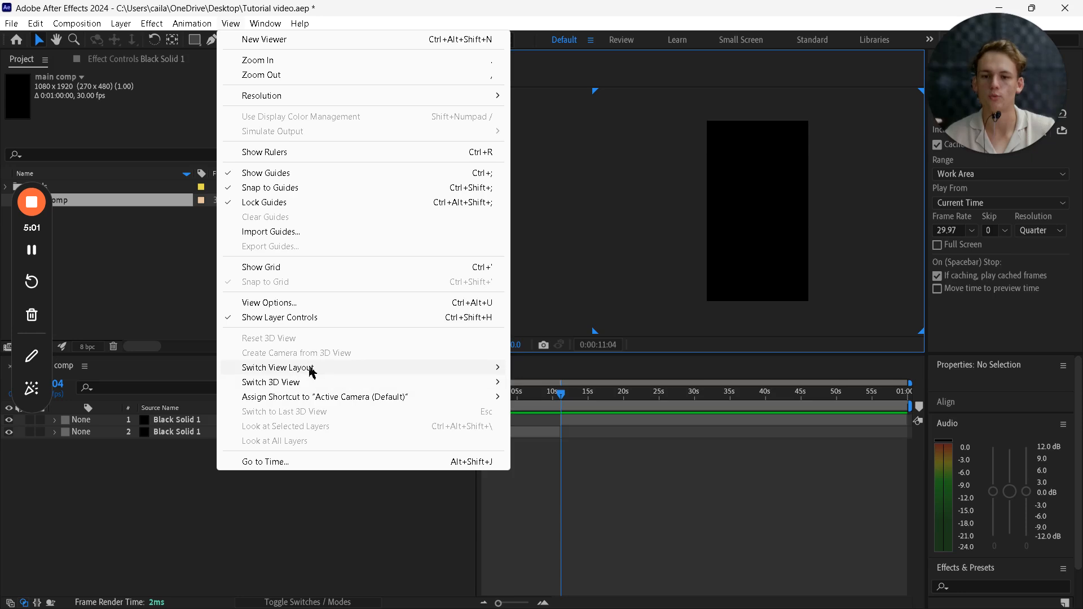
{"action": "mouse_move", "coordinate": [310, 368]}
{"action": "left_click", "coordinate": [550, 398]}
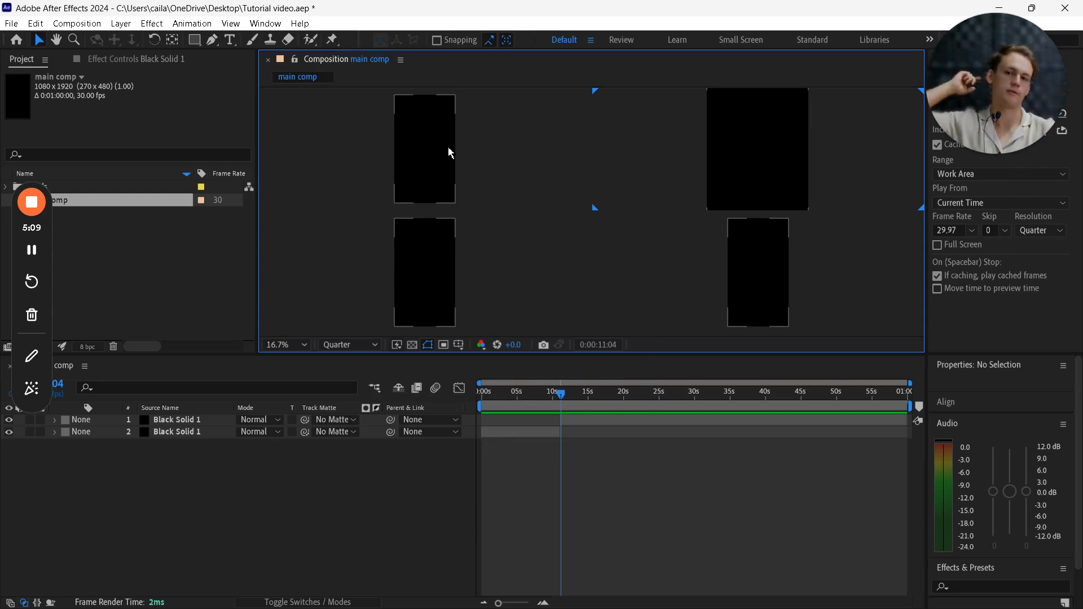
- Set the composition's view layout back to 1 View
{"action": "left_click", "coordinate": [265, 23]}
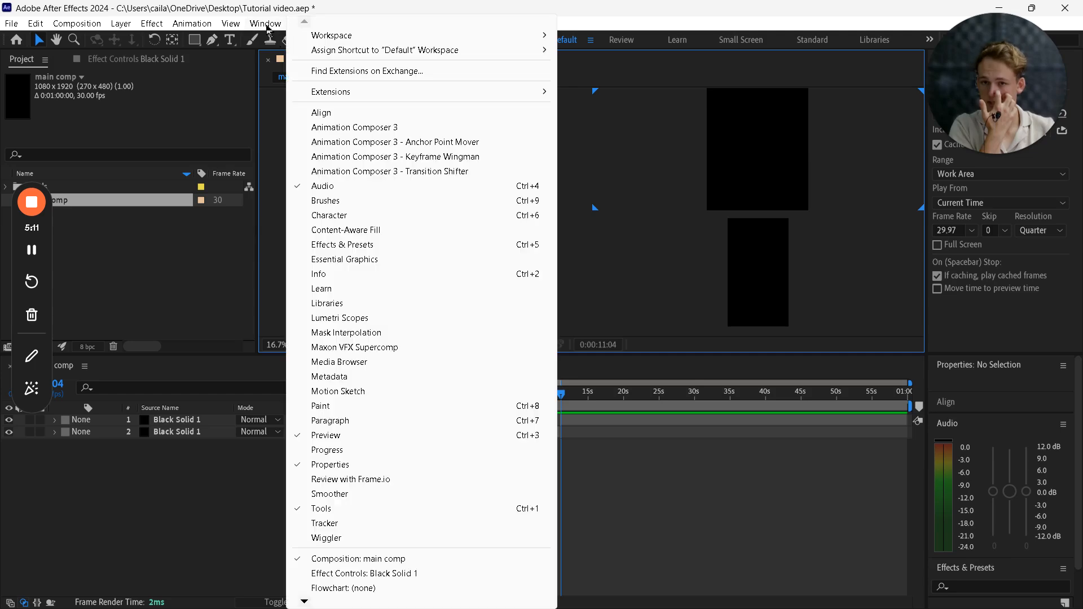
{"action": "mouse_move", "coordinate": [227, 22]}
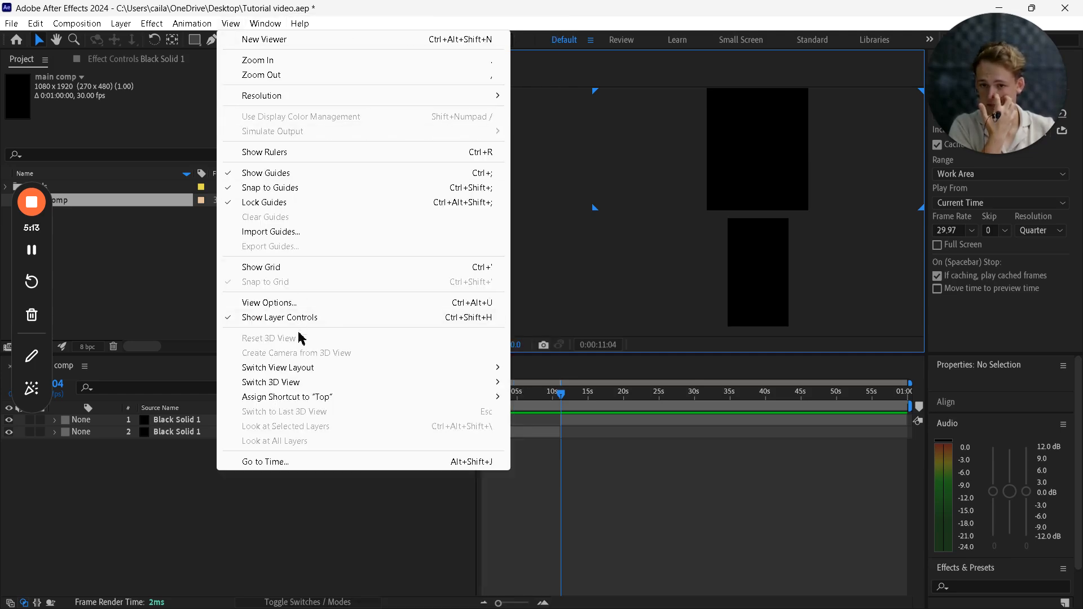
{"action": "mouse_move", "coordinate": [293, 369]}
{"action": "left_click", "coordinate": [543, 370]}
{"action": "mouse_move", "coordinate": [269, 404]}
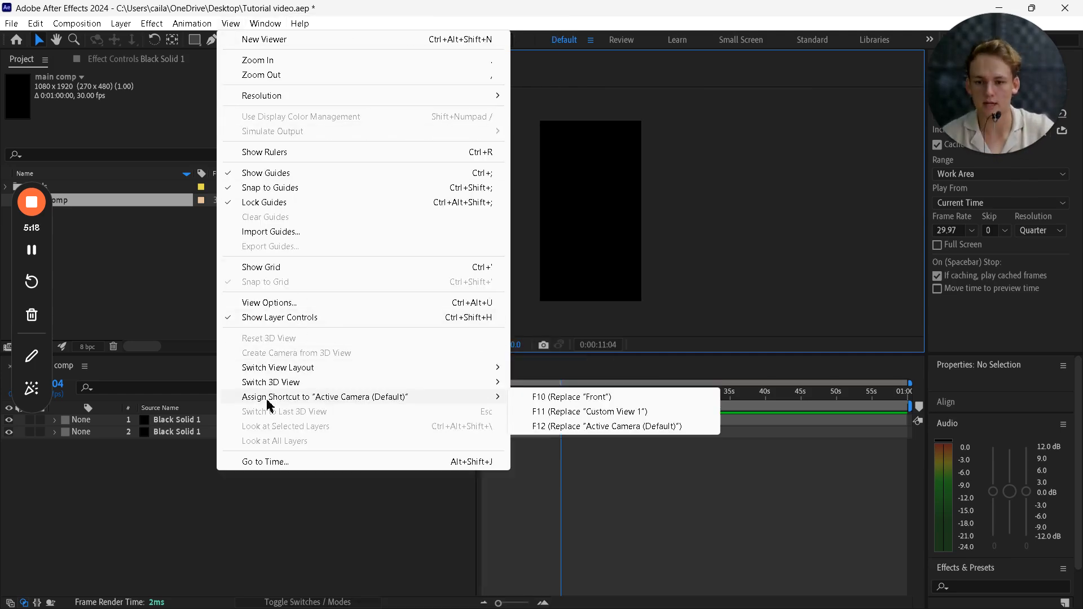
{"action": "mouse_move", "coordinate": [340, 383]}
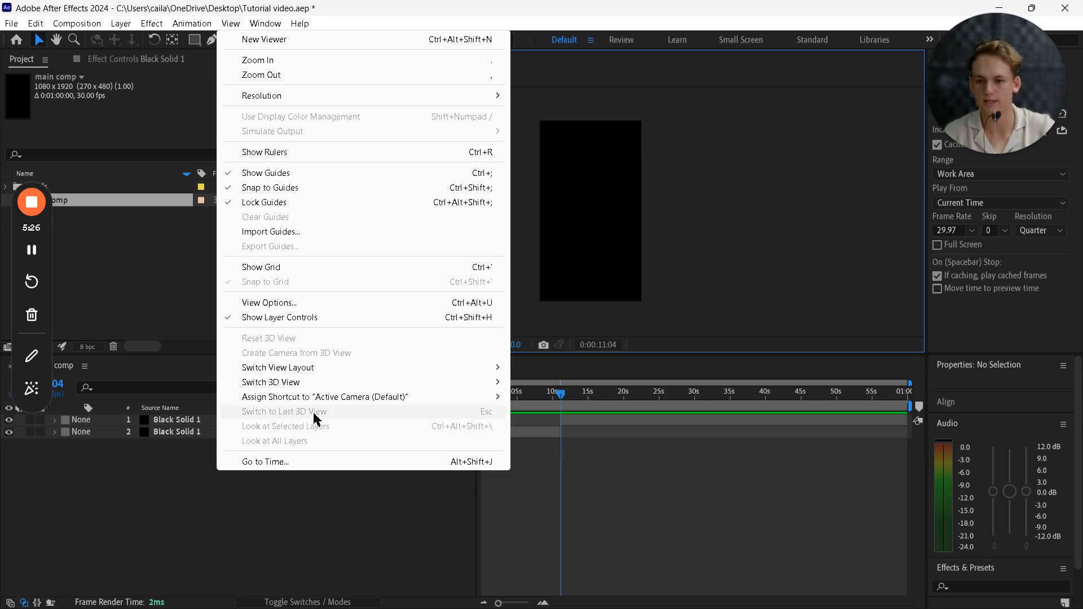
{"action": "left_click", "coordinate": [262, 494]}
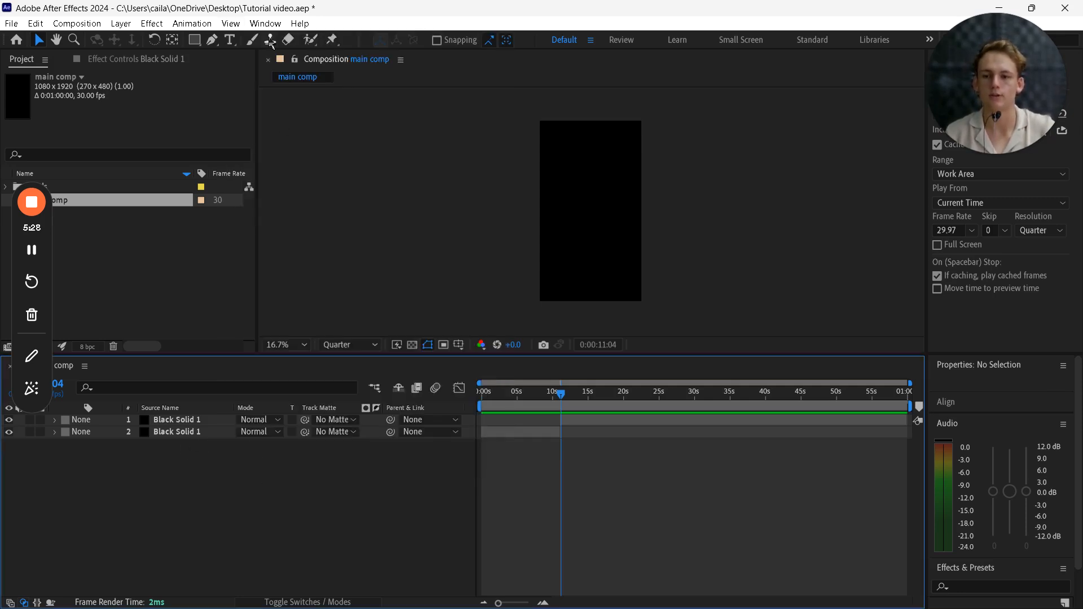
{"action": "left_click", "coordinate": [234, 27]}
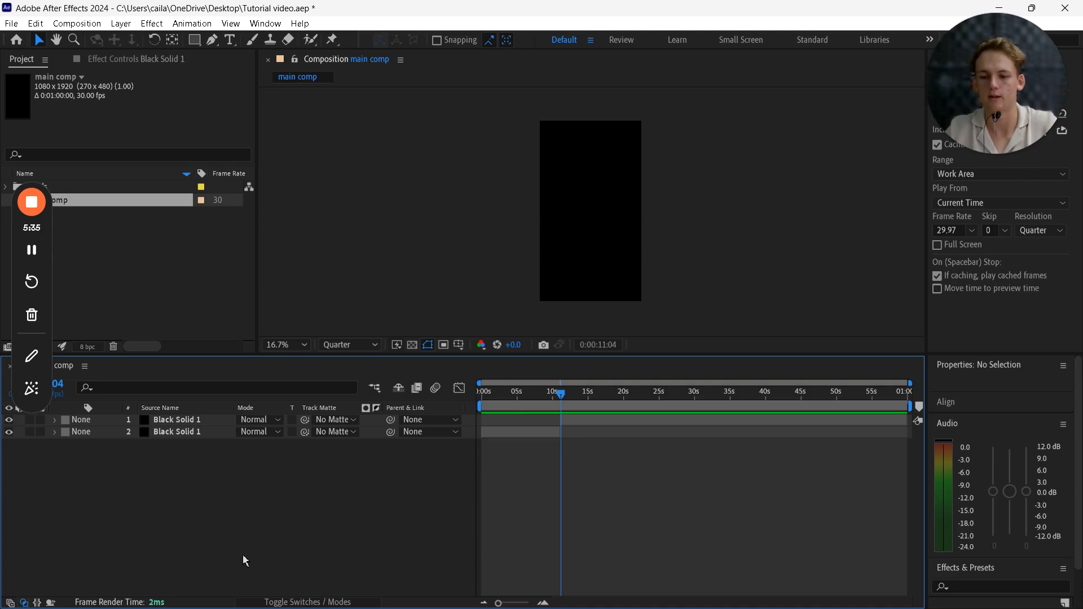
- Switch to the PowerPoint slideshow and advance the menus and preferences slide to its Preferences point
{"action": "key", "text": "super"}
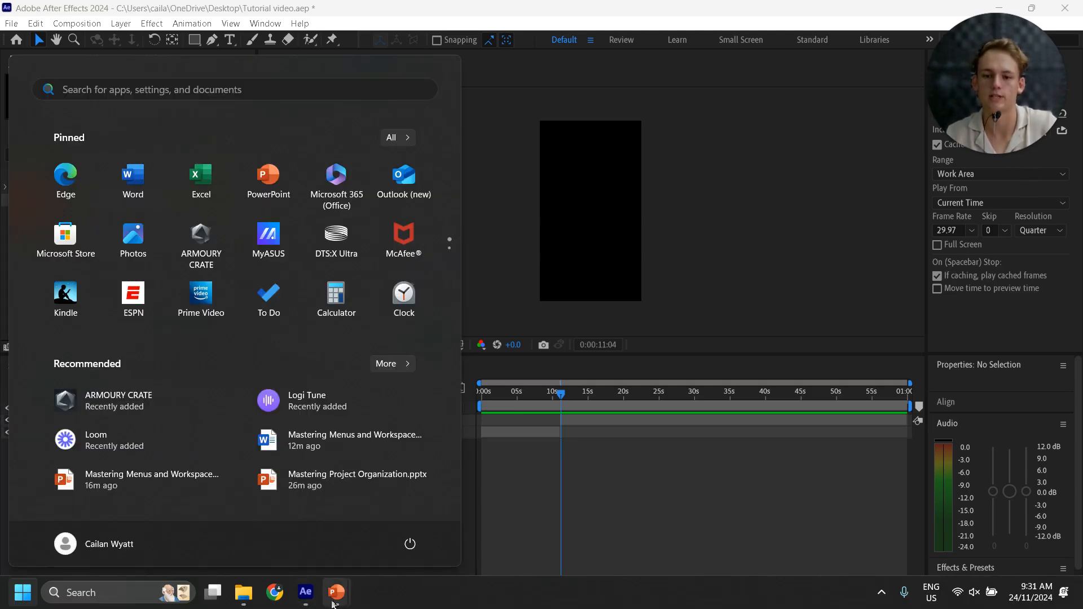
{"action": "mouse_move", "coordinate": [336, 592]}
{"action": "left_click", "coordinate": [384, 546]}
{"action": "left_click", "coordinate": [565, 378]}
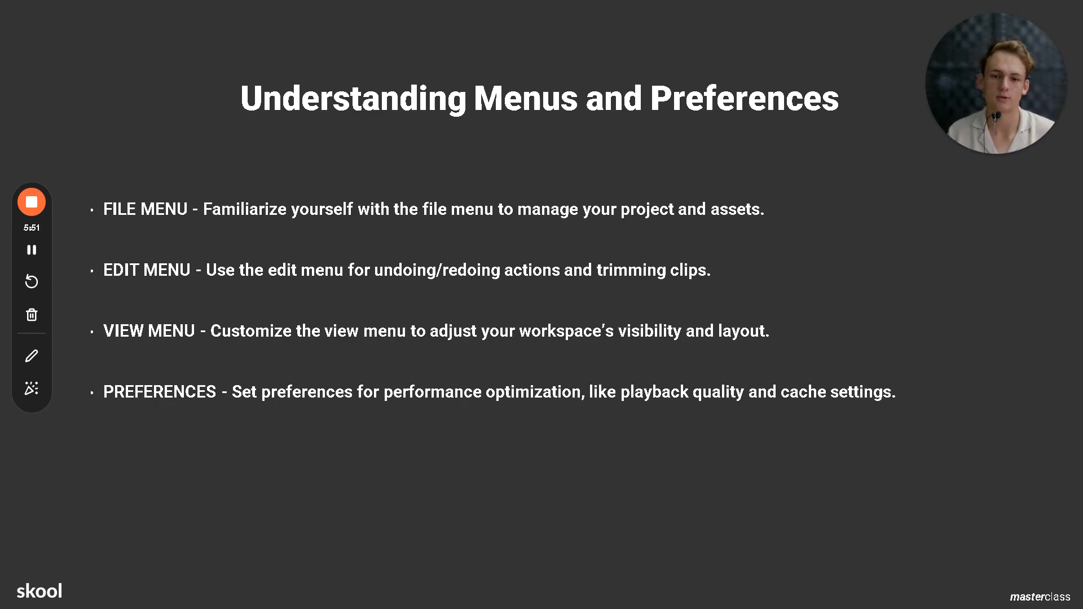
- Switch back to After Effects, move the current time to 0:00:00:00 and check the preview resolution options
{"action": "key", "text": "super"}
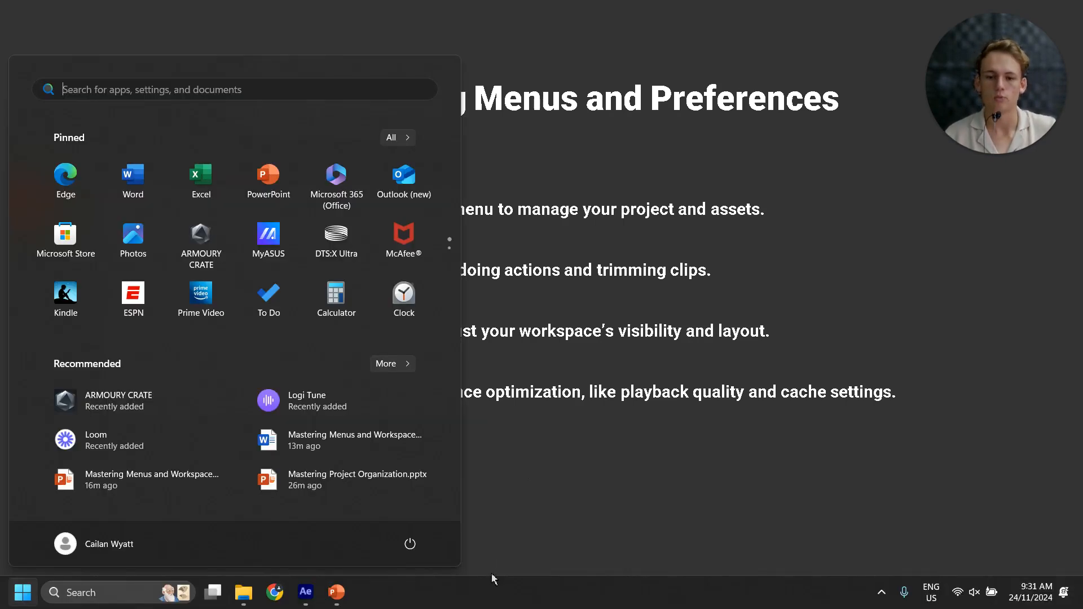
{"action": "left_click", "coordinate": [304, 591]}
{"action": "key", "text": "Home"}
{"action": "left_click", "coordinate": [350, 344]}
{"action": "left_click", "coordinate": [359, 424]}
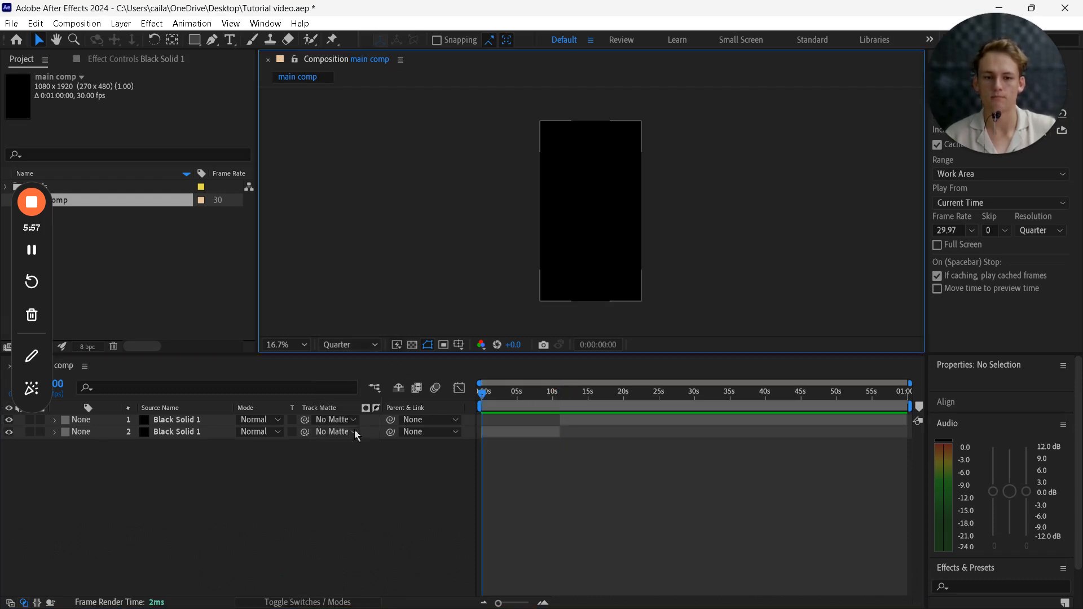
- Examine the Preview panel's playback settings and the list of available workspaces and panels
{"action": "left_click_drag", "start_coordinate": [1043, 105], "coordinate": [596, 112]}
{"action": "left_click", "coordinate": [951, 62]}
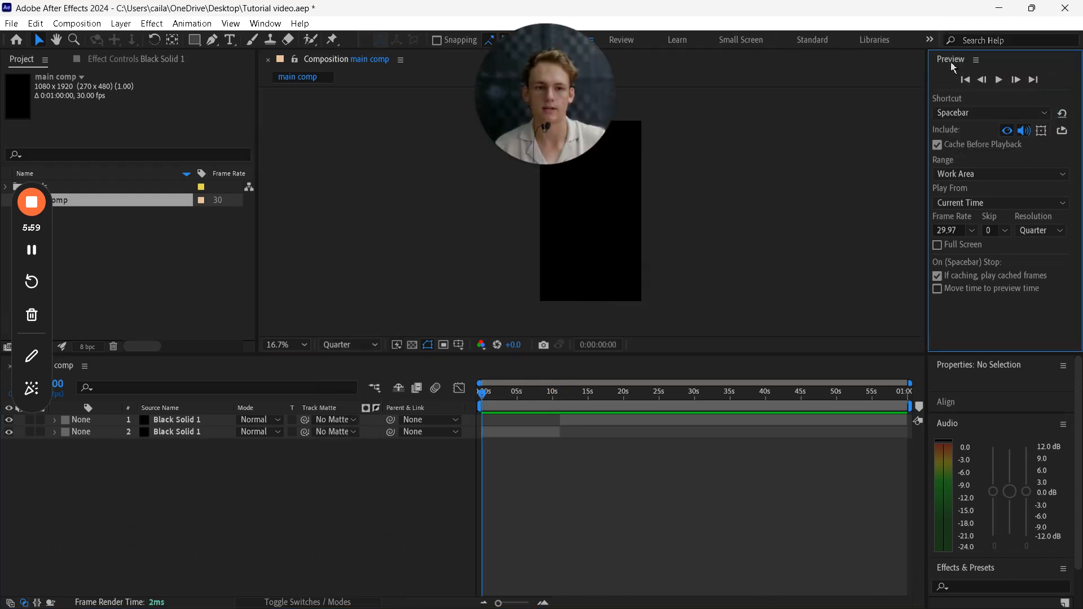
{"action": "left_click", "coordinate": [265, 24]}
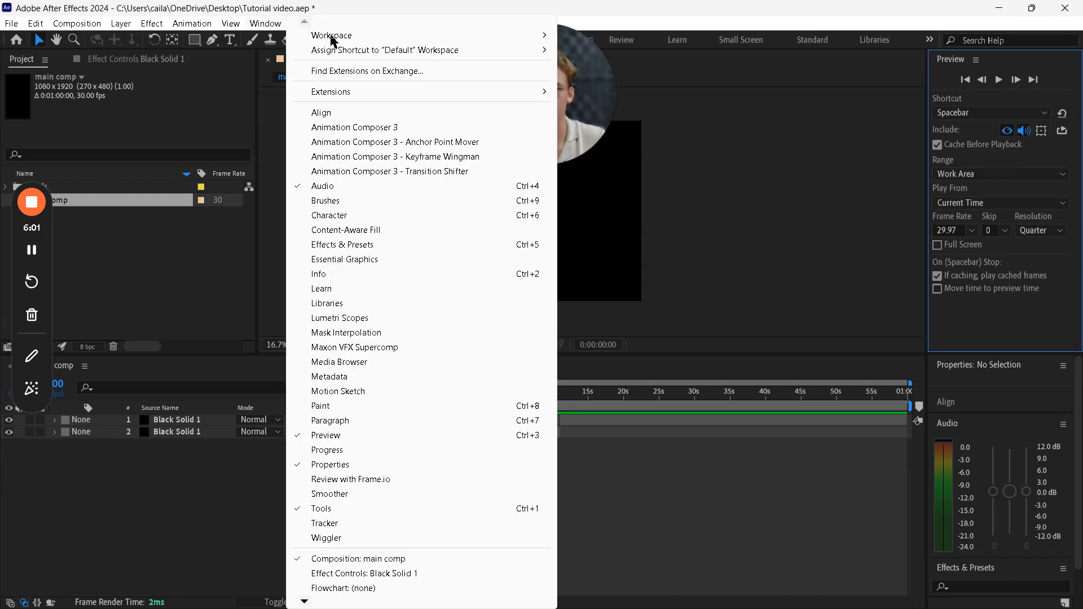
{"action": "left_click", "coordinate": [723, 509]}
{"action": "left_click", "coordinate": [946, 60]}
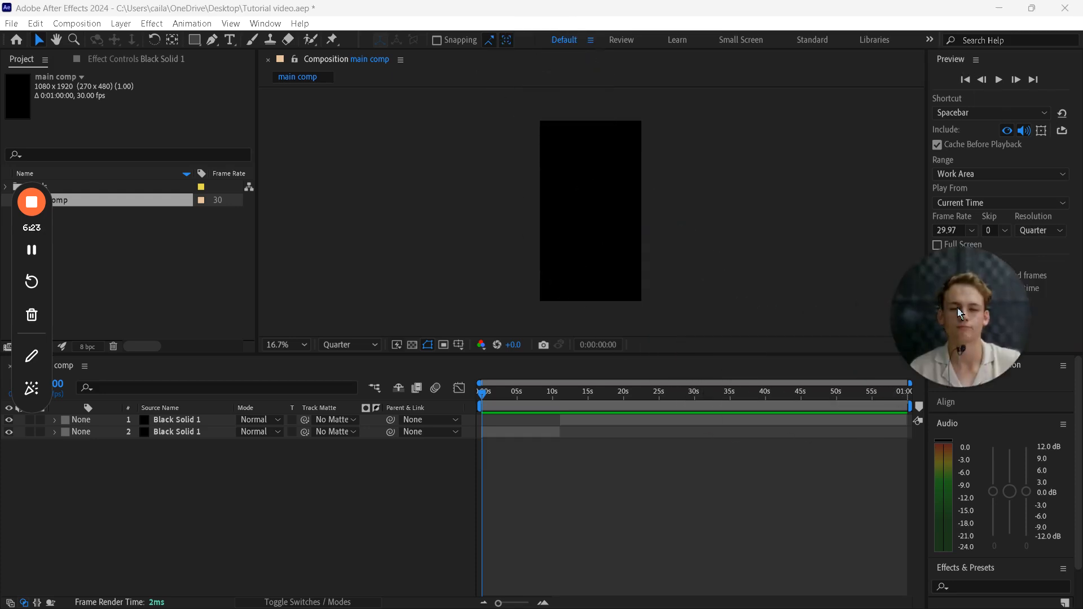
{"action": "left_click", "coordinate": [959, 121]}
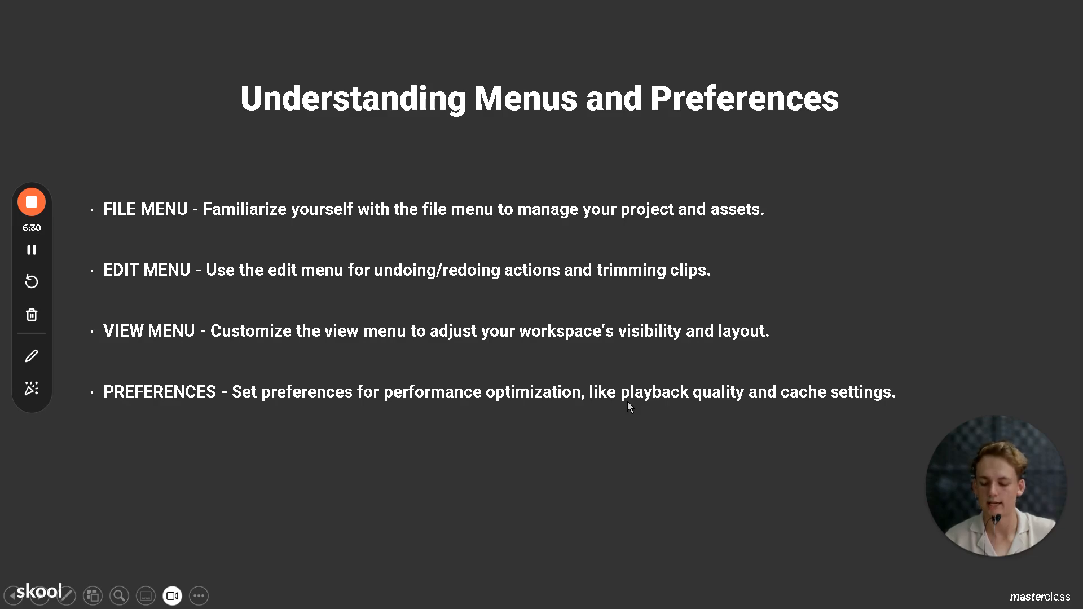
- Switch from the slideshow back to After Effects and open the Media & Disk Cache preferences
{"action": "key", "text": "super"}
{"action": "left_click", "coordinate": [314, 596]}
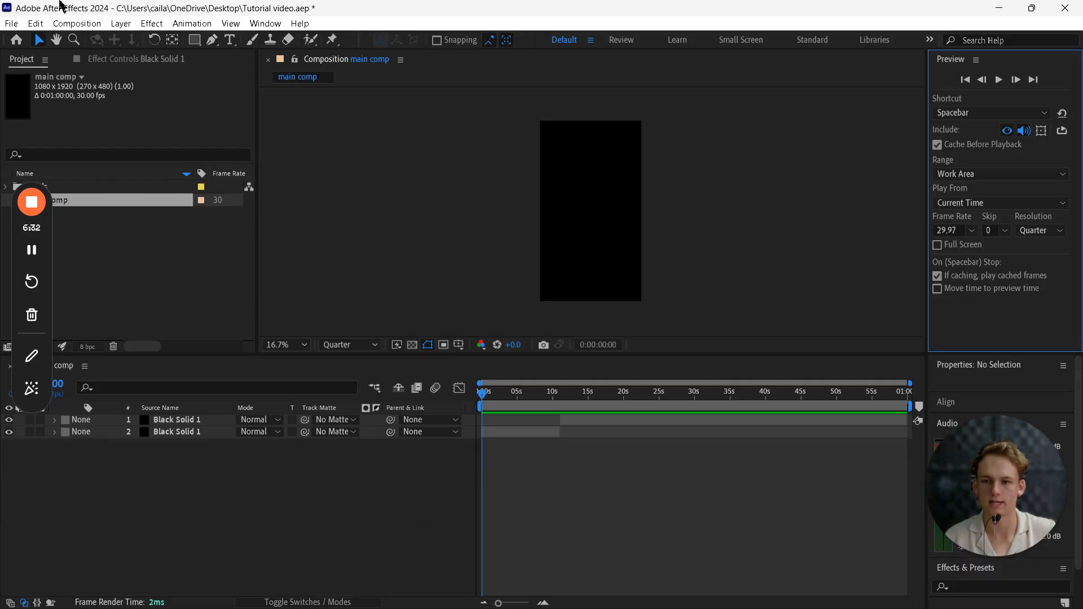
{"action": "left_click", "coordinate": [12, 23]}
{"action": "mouse_move", "coordinate": [36, 23]}
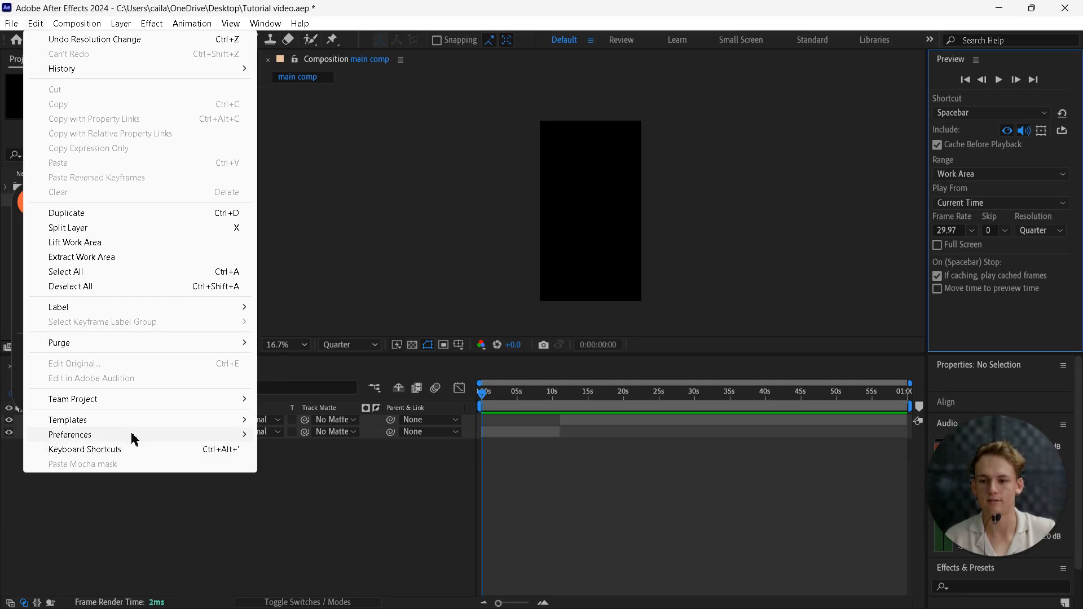
{"action": "mouse_move", "coordinate": [136, 435]}
{"action": "left_click", "coordinate": [328, 275]}
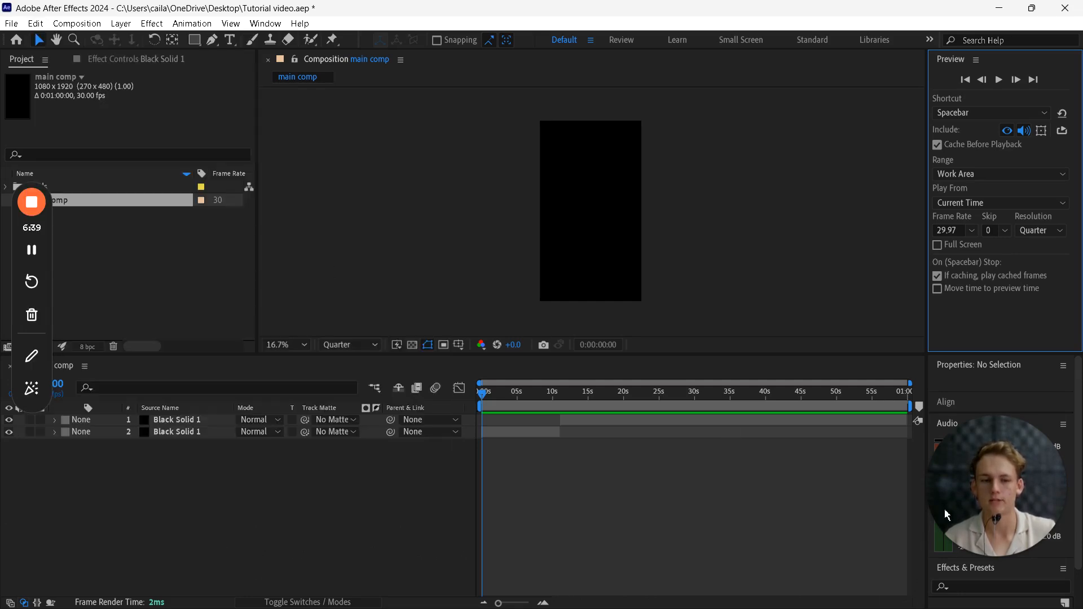
- Dismiss the Clear Disk Cache confirmation without deleting any files and close the Media & Disk Cache preferences
{"action": "left_click_drag", "start_coordinate": [973, 505], "coordinate": [1058, 57]}
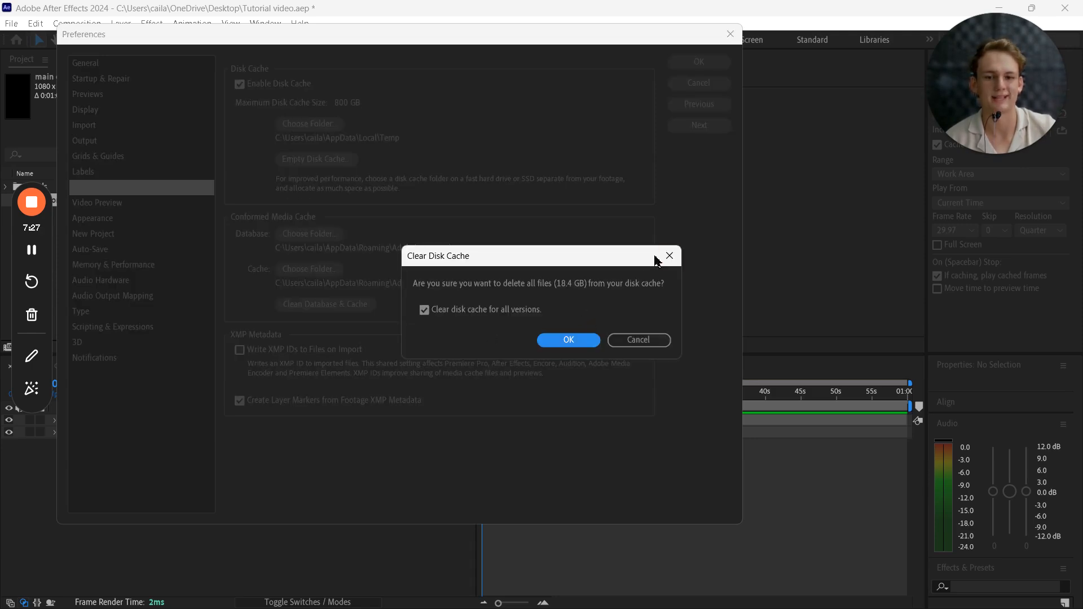
{"action": "left_click", "coordinate": [669, 259]}
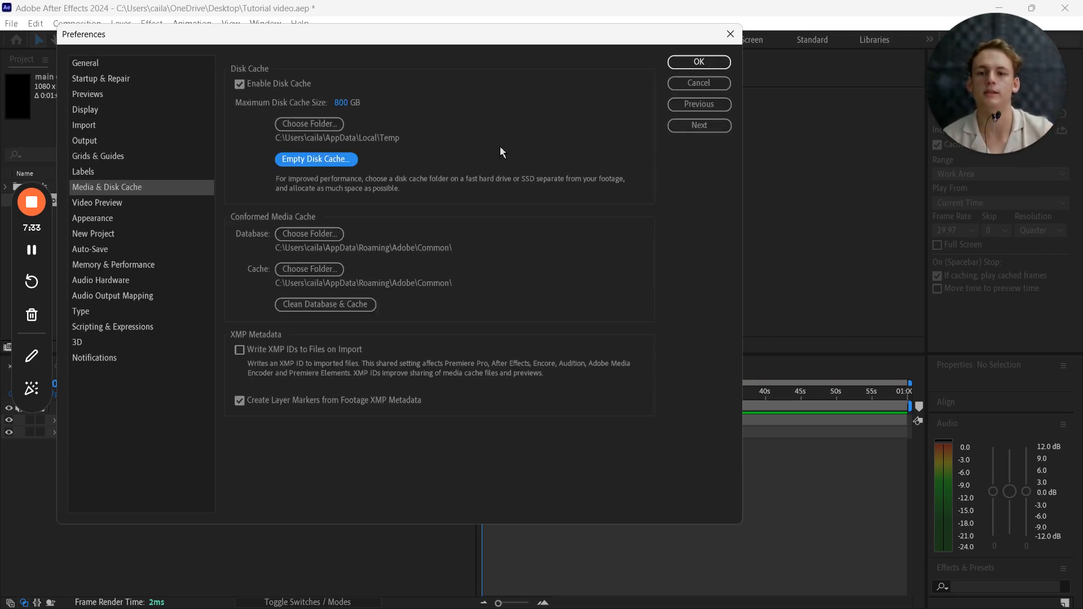
{"action": "left_click", "coordinate": [698, 62]}
- Switch to the PowerPoint slideshow and advance to the Identify Panels point of the Overview of the Editing Workspace slide
{"action": "key", "text": "super"}
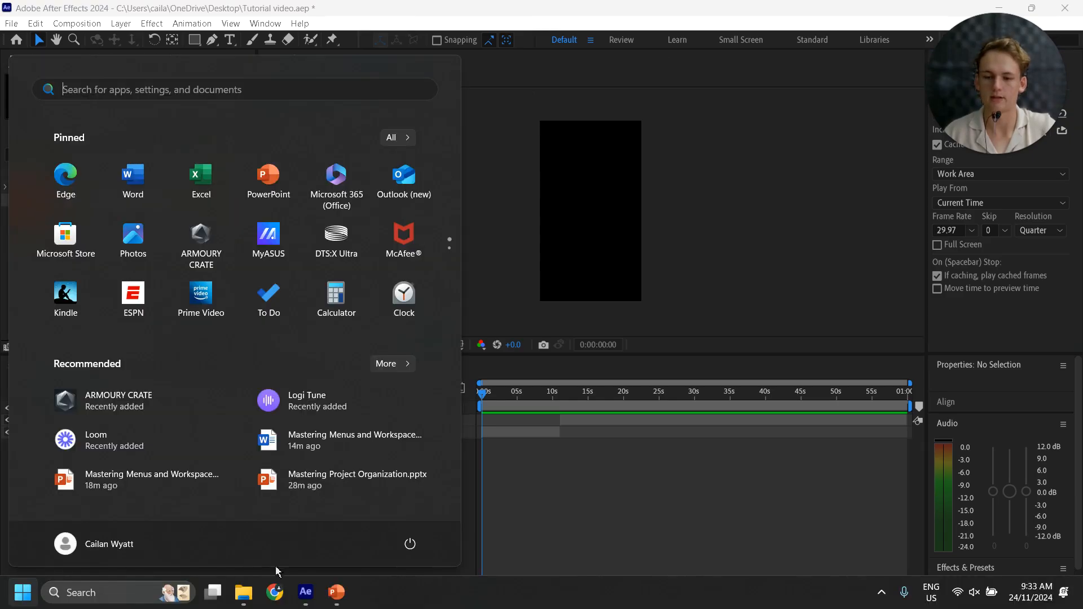
{"action": "mouse_move", "coordinate": [337, 592]}
{"action": "left_click", "coordinate": [406, 518]}
{"action": "key", "text": "Right"}
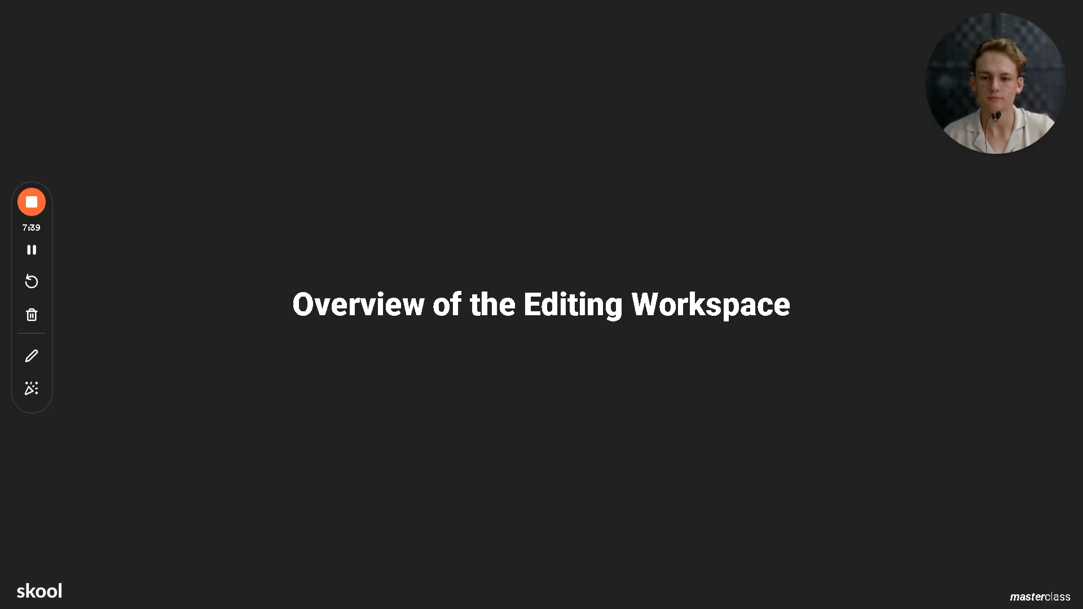
{"action": "key", "text": "Right"}
{"action": "key", "text": "Right"}
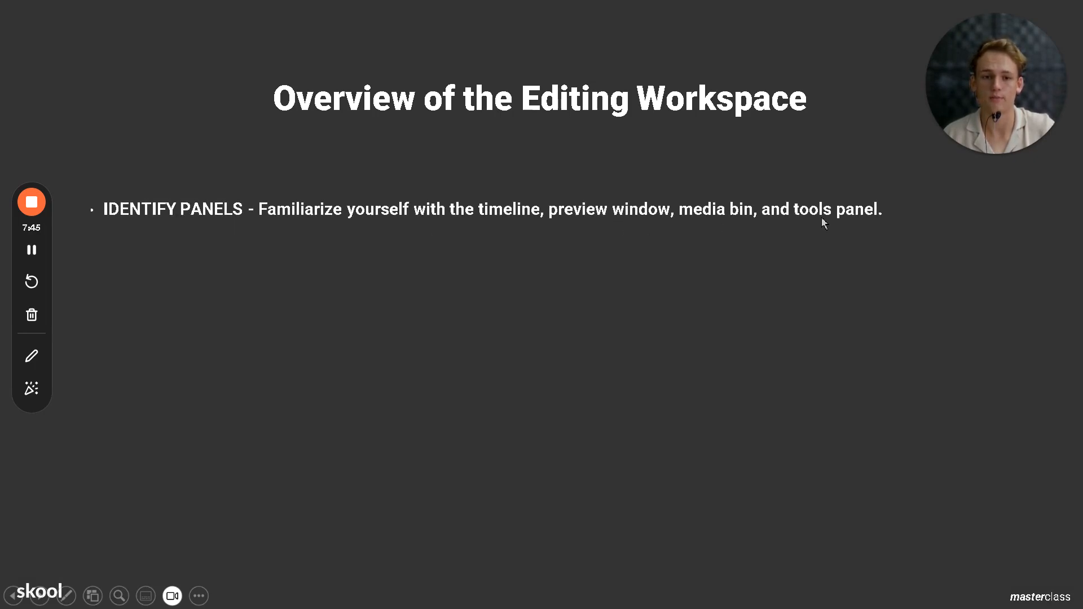
- Switch from the slideshow to After Effects and deselect the main comp in the Project panel
{"action": "key", "text": "super"}
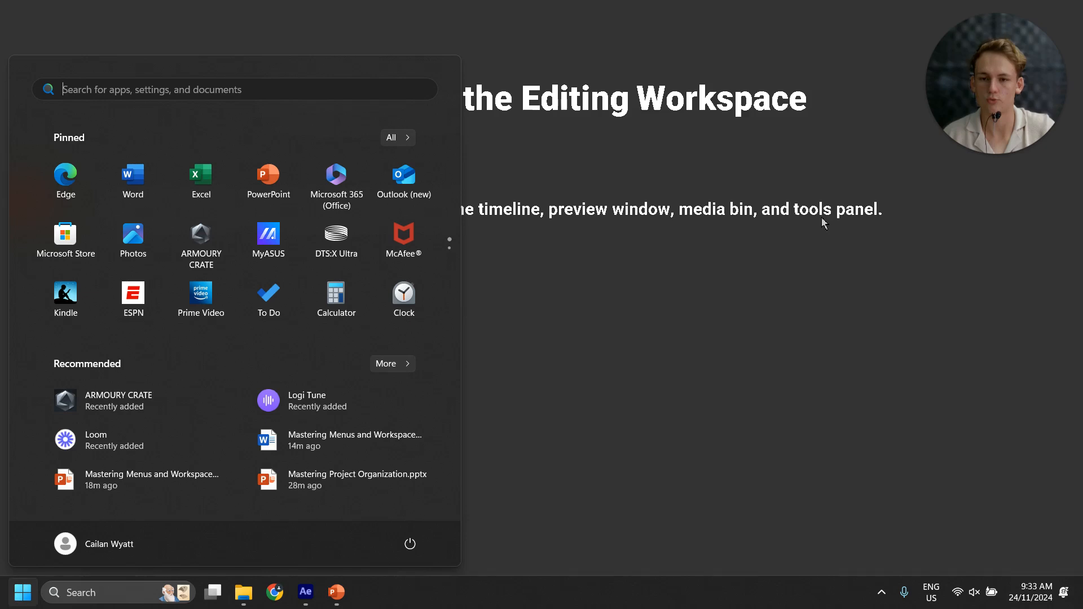
{"action": "left_click", "coordinate": [312, 601]}
{"action": "left_click", "coordinate": [771, 473]}
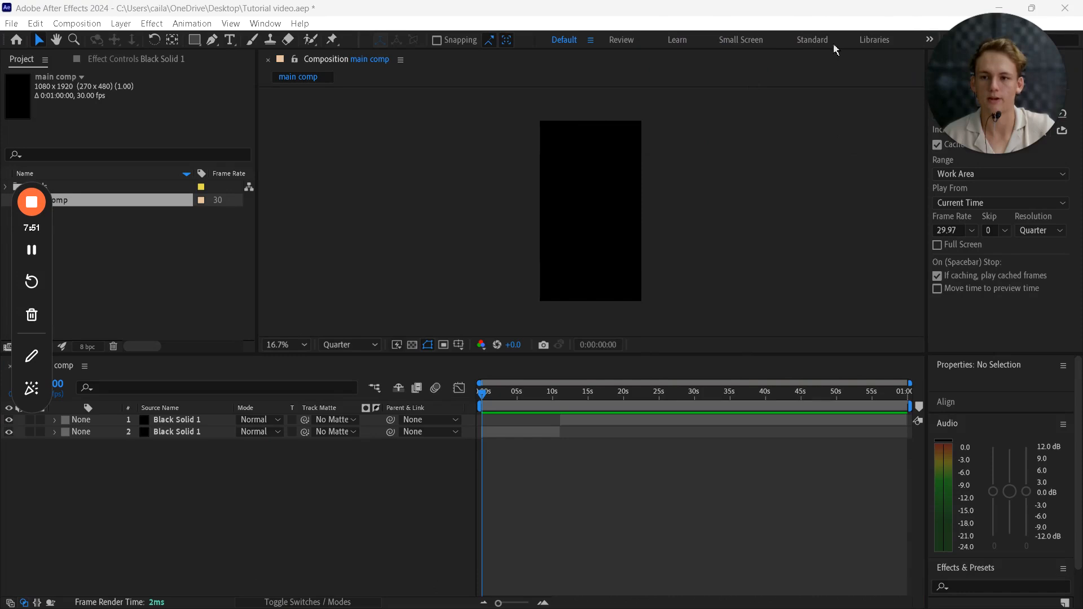
{"action": "left_click", "coordinate": [137, 327]}
{"action": "left_click_drag", "start_coordinate": [50, 227], "coordinate": [1042, 264]}
{"action": "left_click", "coordinate": [48, 243]}
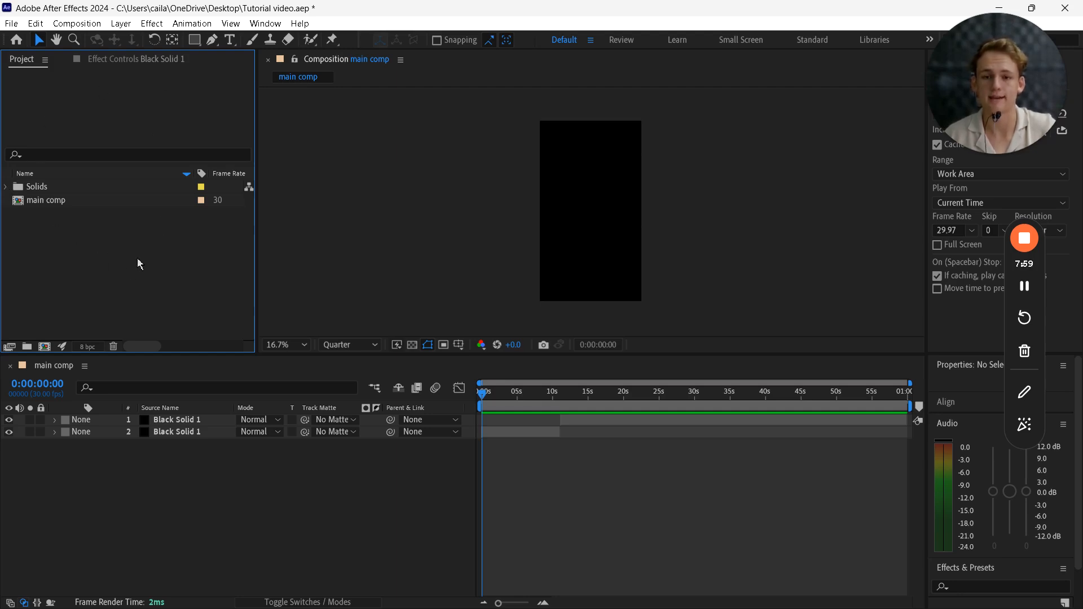
- Compare the Project panel with the Effect Controls panel for Black Solid 1, ending on the Project panel
{"action": "left_click", "coordinate": [102, 57]}
{"action": "left_click", "coordinate": [15, 61]}
{"action": "left_click", "coordinate": [84, 58]}
{"action": "left_click", "coordinate": [31, 60]}
{"action": "left_click", "coordinate": [114, 60]}
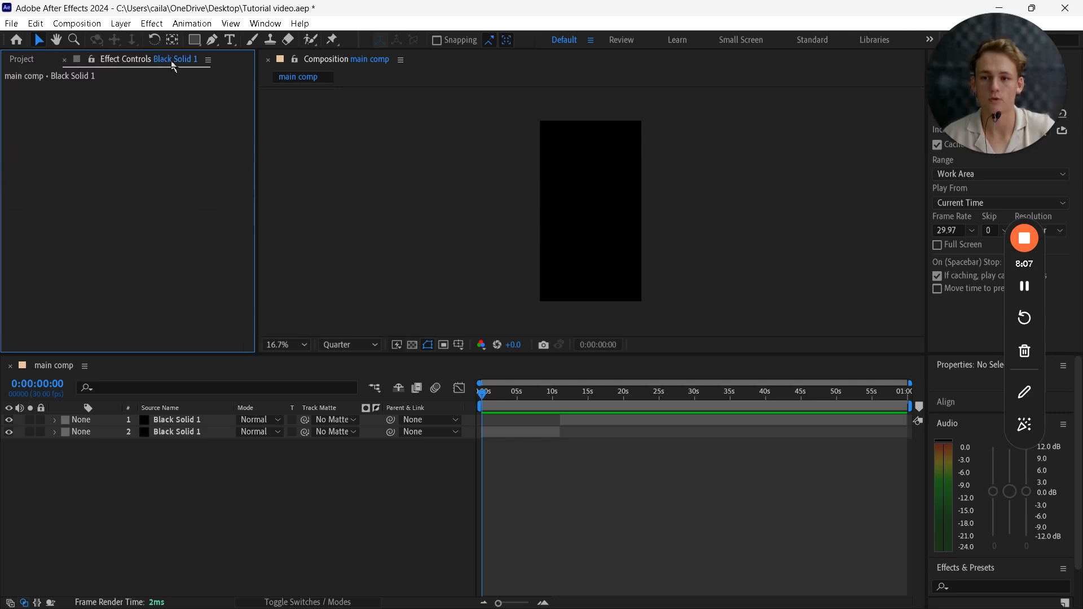
{"action": "left_click", "coordinate": [45, 62]}
{"action": "left_click", "coordinate": [159, 59]}
{"action": "left_click", "coordinate": [23, 59]}
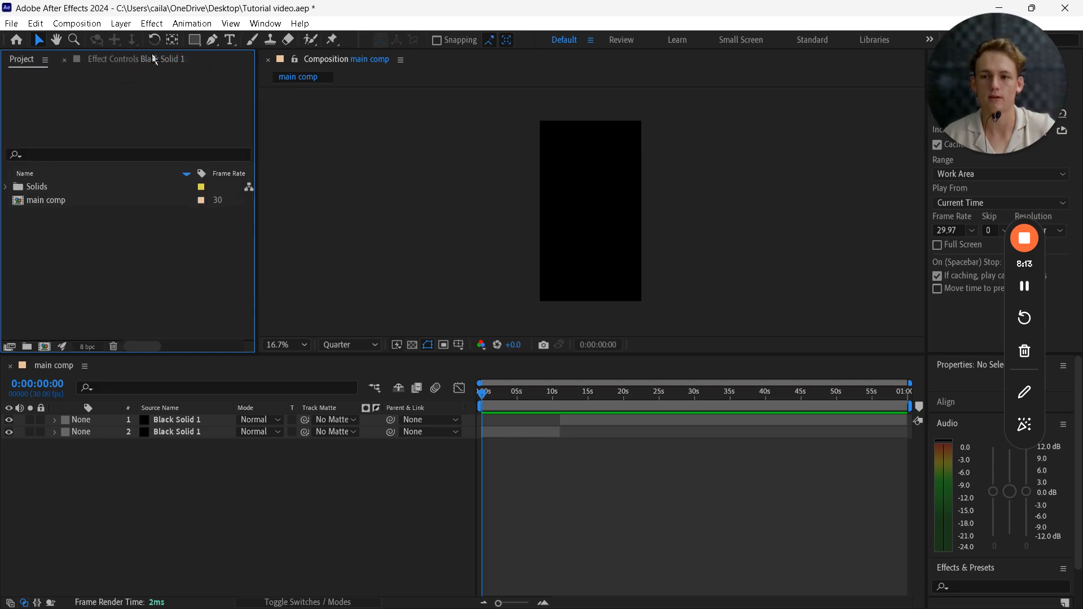
{"action": "left_click", "coordinate": [153, 58]}
{"action": "left_click", "coordinate": [29, 61]}
- Move the current-time indicator in the main comp timeline to 0:00:02:23
{"action": "left_click", "coordinate": [133, 443]}
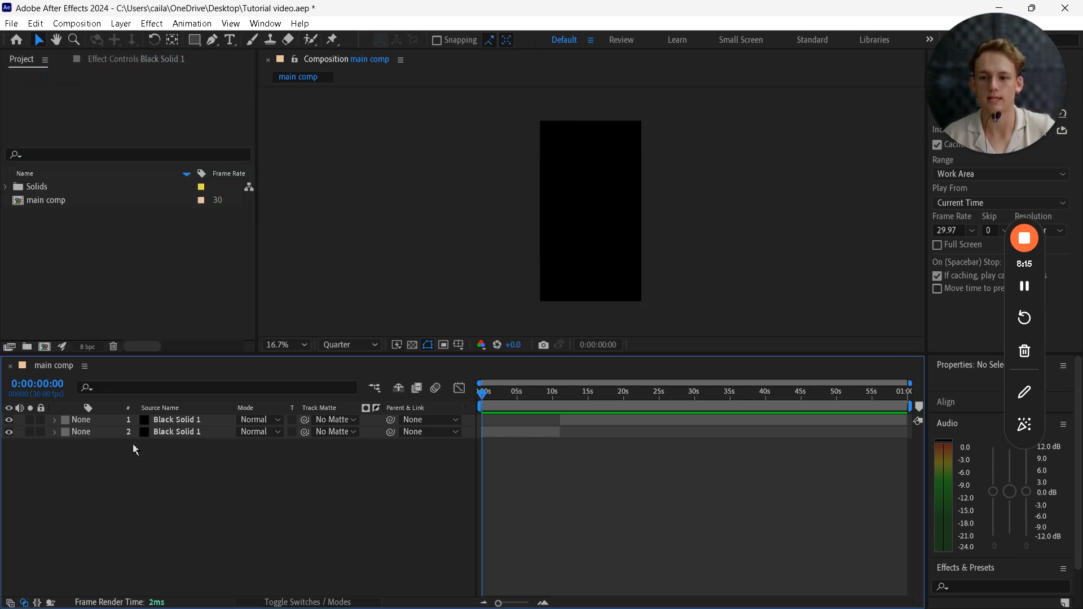
{"action": "mouse_move", "coordinate": [498, 391]}
{"action": "left_mouse_down"}
{"action": "mouse_move", "coordinate": [743, 391]}
{"action": "mouse_move", "coordinate": [482, 391]}
{"action": "left_mouse_up"}
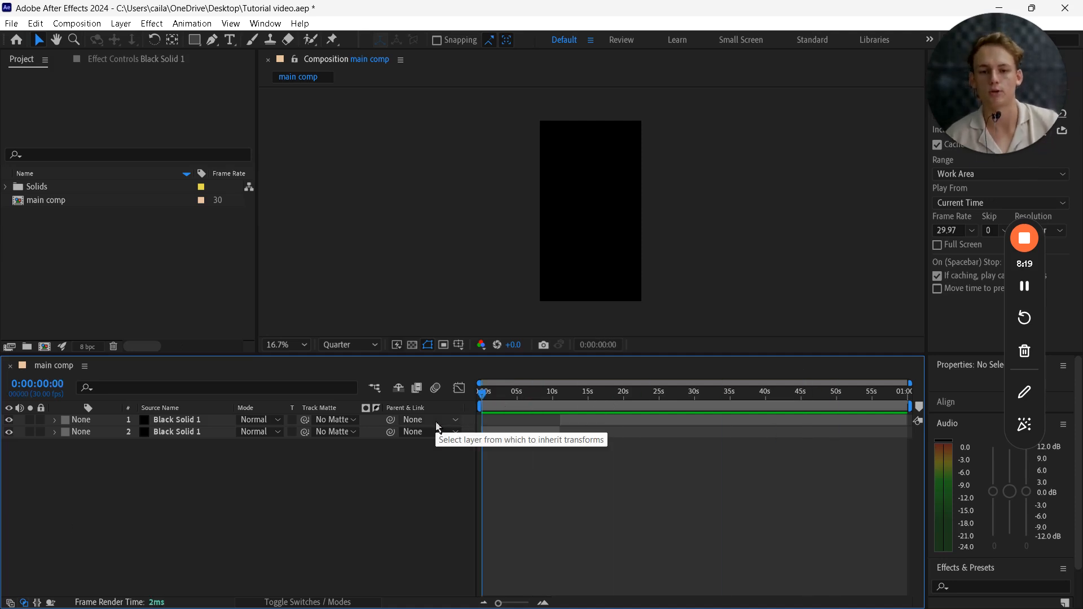
{"action": "left_click", "coordinate": [501, 390]}
{"action": "key", "text": "space"}
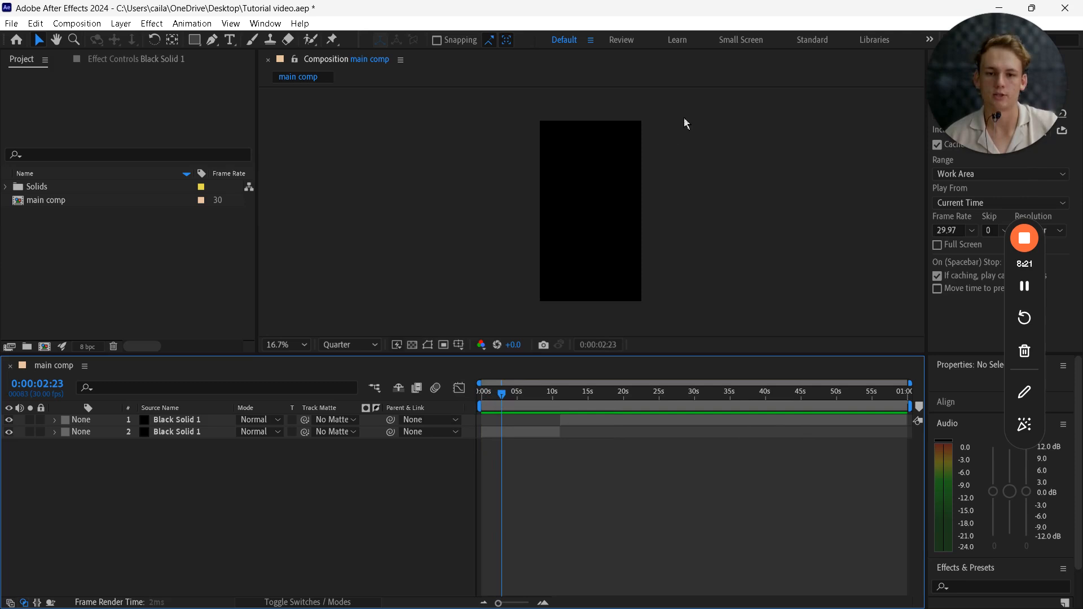
- Widen the Project panel and set the Composition viewer's magnification to fit, leaving the Quarter resolution as it is
{"action": "left_click", "coordinate": [394, 119]}
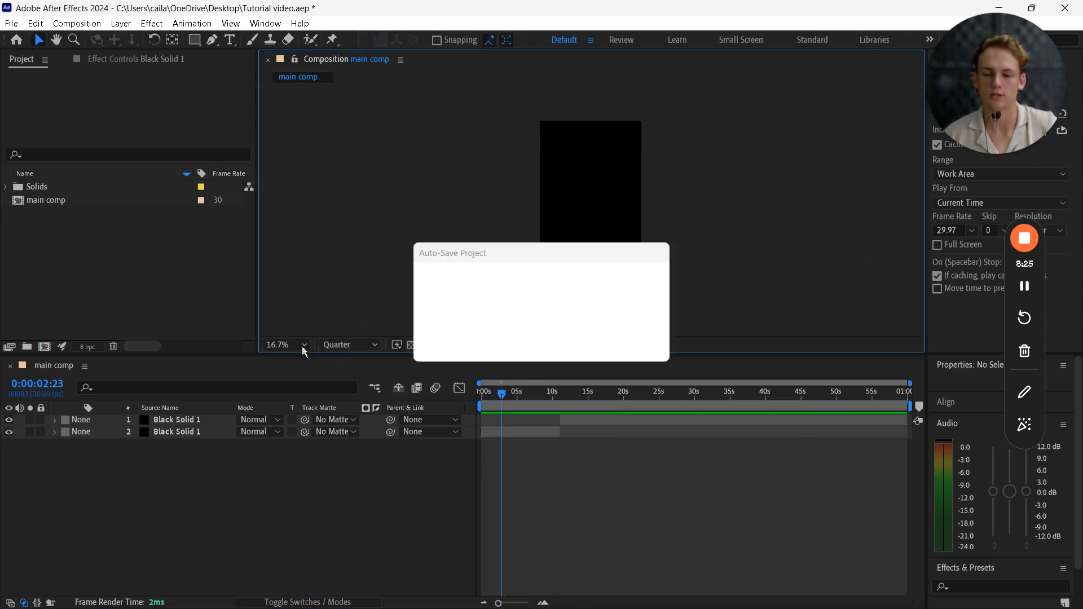
{"action": "left_click_drag", "start_coordinate": [257, 214], "coordinate": [330, 226]}
{"action": "left_click", "coordinate": [351, 344]}
{"action": "left_click", "coordinate": [363, 368]}
{"action": "left_click", "coordinate": [416, 346]}
{"action": "left_click", "coordinate": [387, 347]}
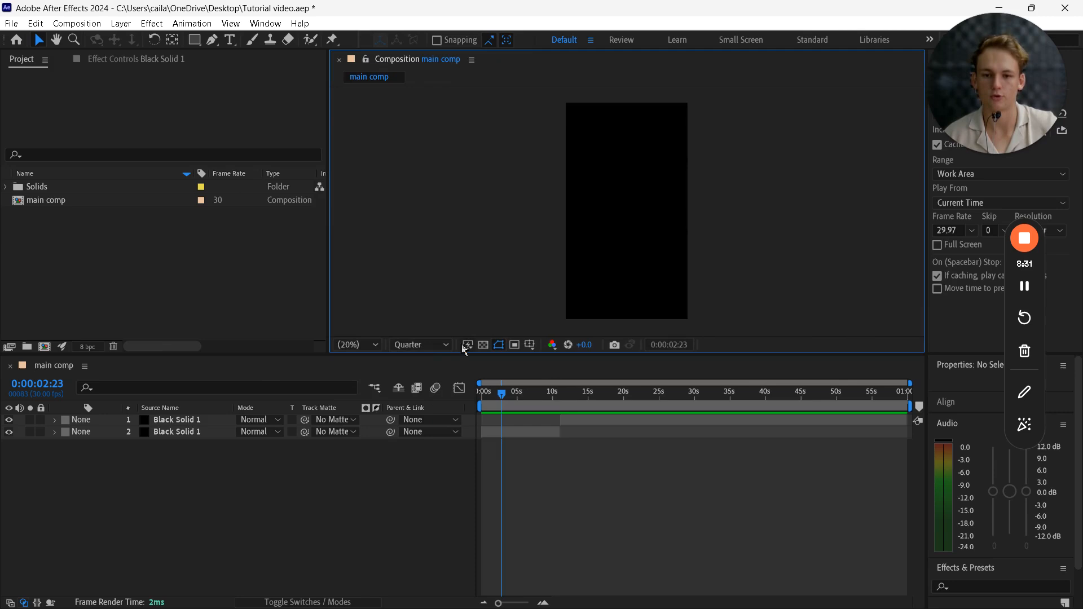
- Show the grid overlay in the Composition viewer and hide it again
{"action": "left_click", "coordinate": [530, 345]}
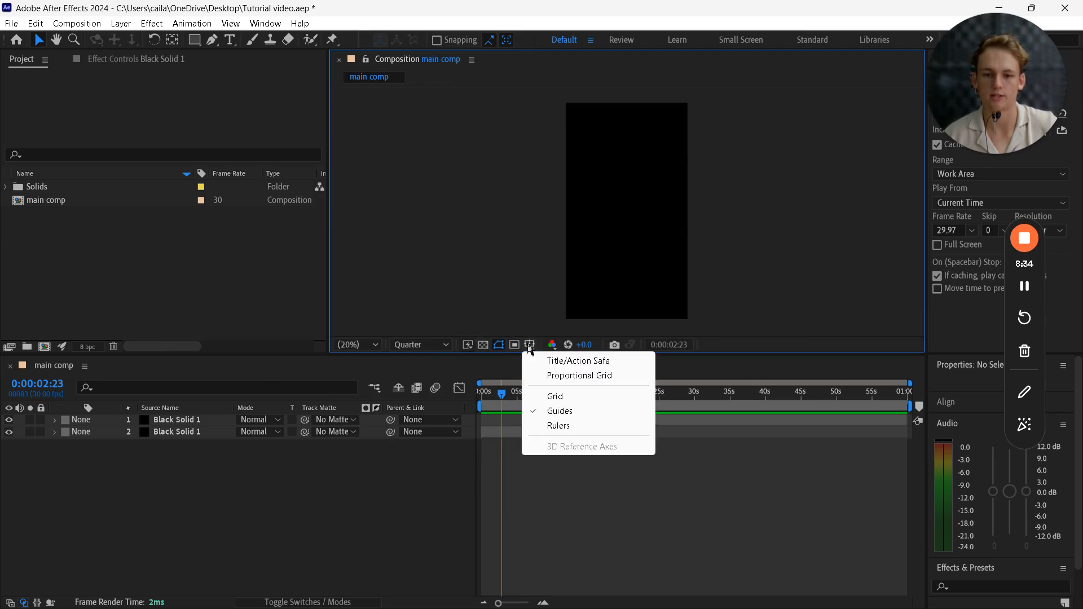
{"action": "left_click", "coordinate": [556, 396]}
{"action": "left_click", "coordinate": [530, 345]}
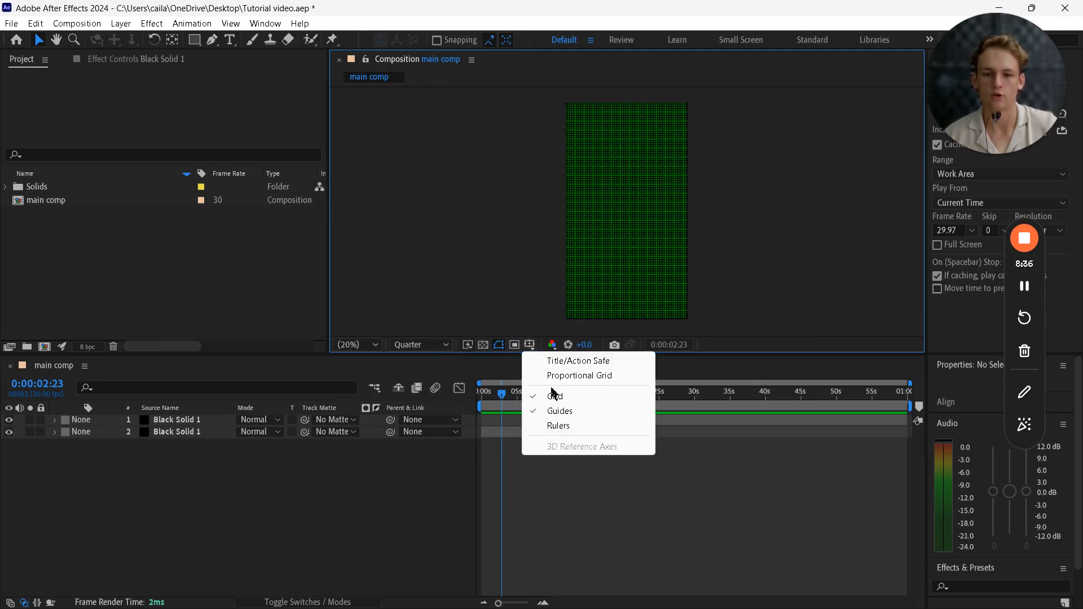
{"action": "left_click", "coordinate": [555, 393]}
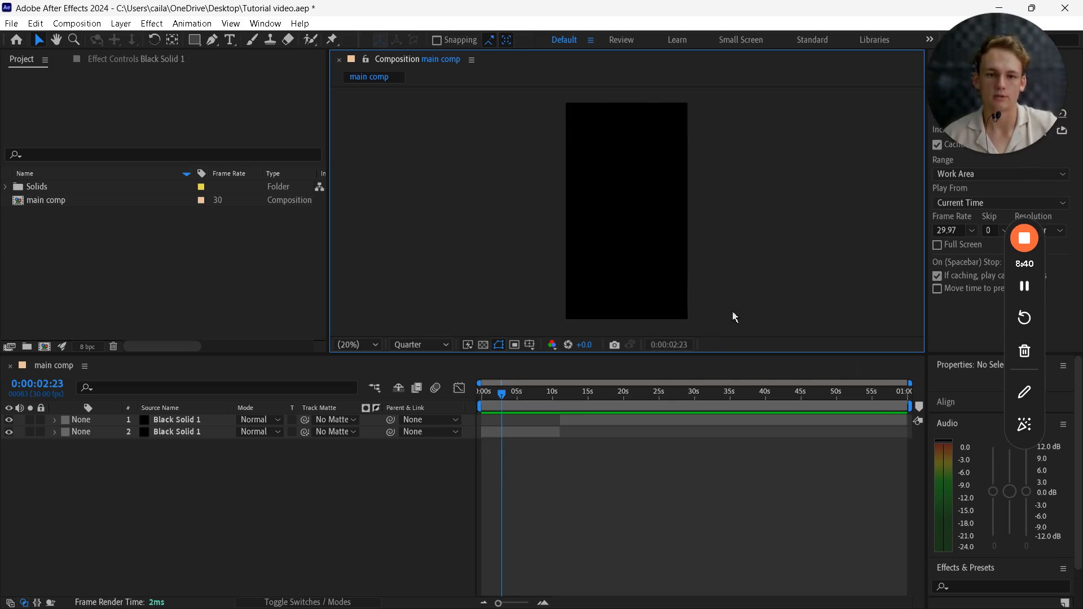
- Examine the Preview panel and check the list of panels that can be shown
{"action": "left_click_drag", "start_coordinate": [1042, 276], "coordinate": [101, 311]}
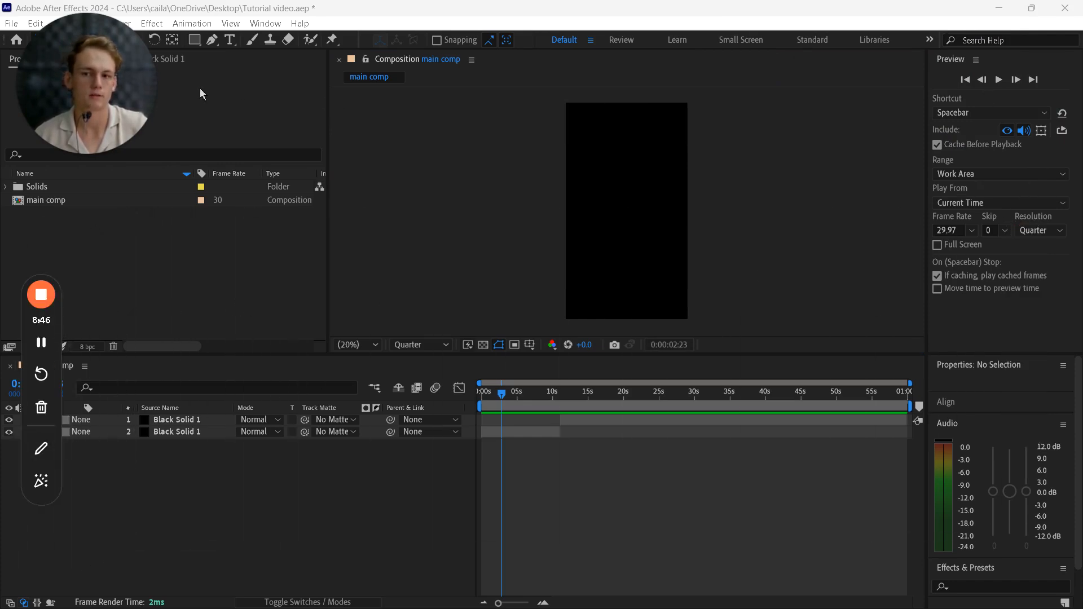
{"action": "left_click", "coordinate": [960, 60]}
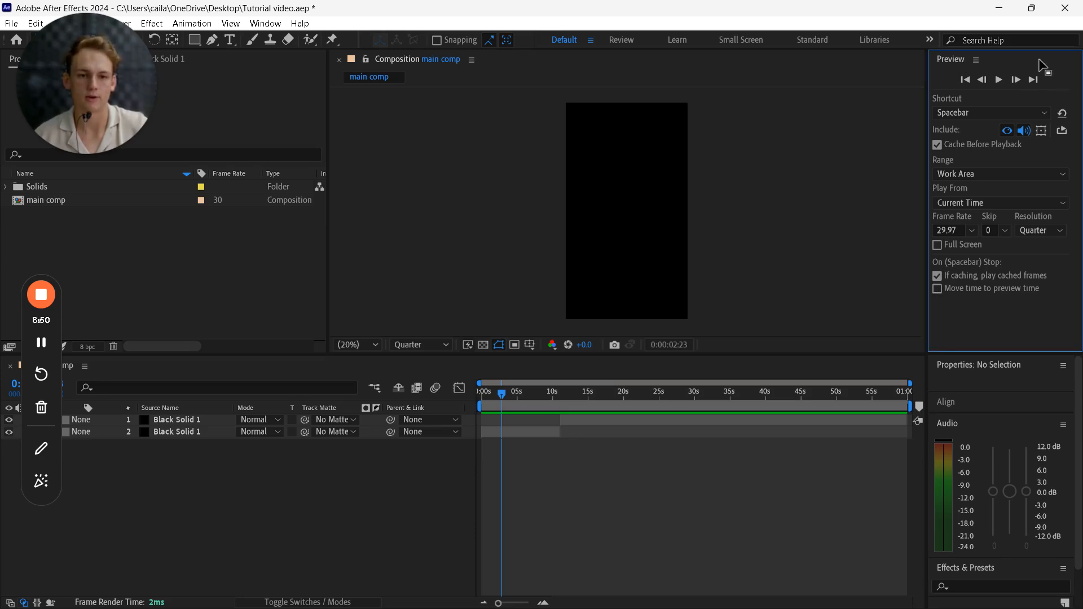
{"action": "left_click", "coordinate": [273, 24]}
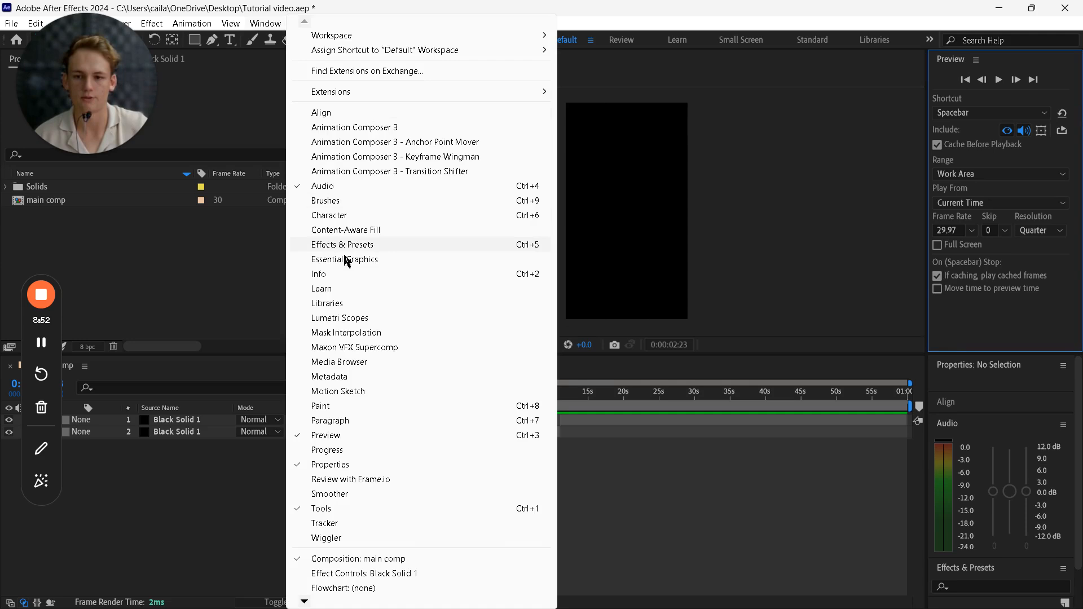
{"action": "left_click", "coordinate": [1015, 67]}
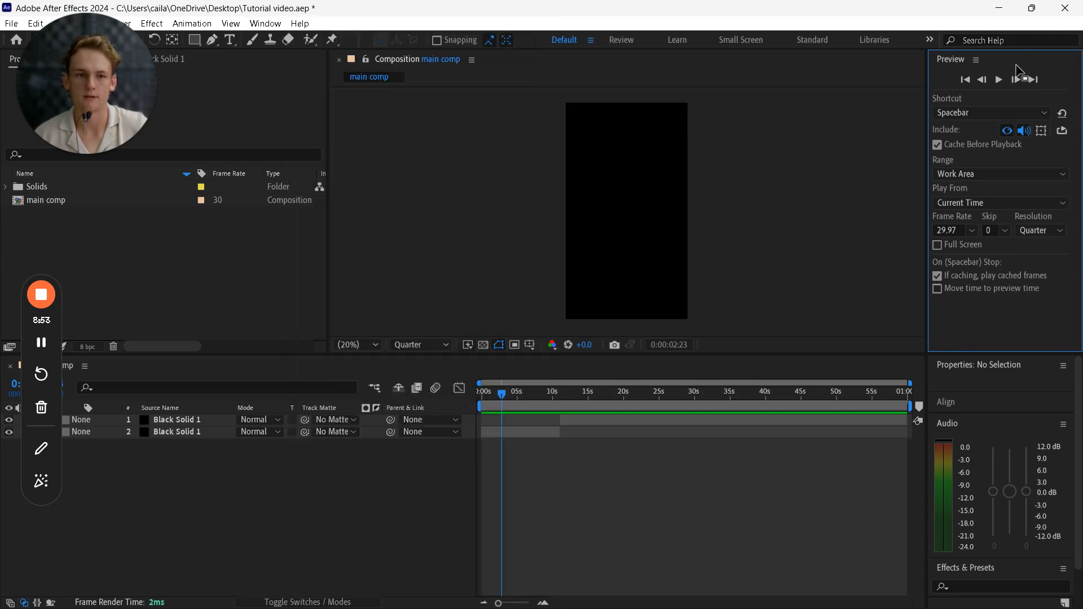
- Collapse the Properties, Audio and Effects & Presets panels in the stack below the Preview panel
{"action": "left_click", "coordinate": [979, 405]}
{"action": "left_click", "coordinate": [982, 370]}
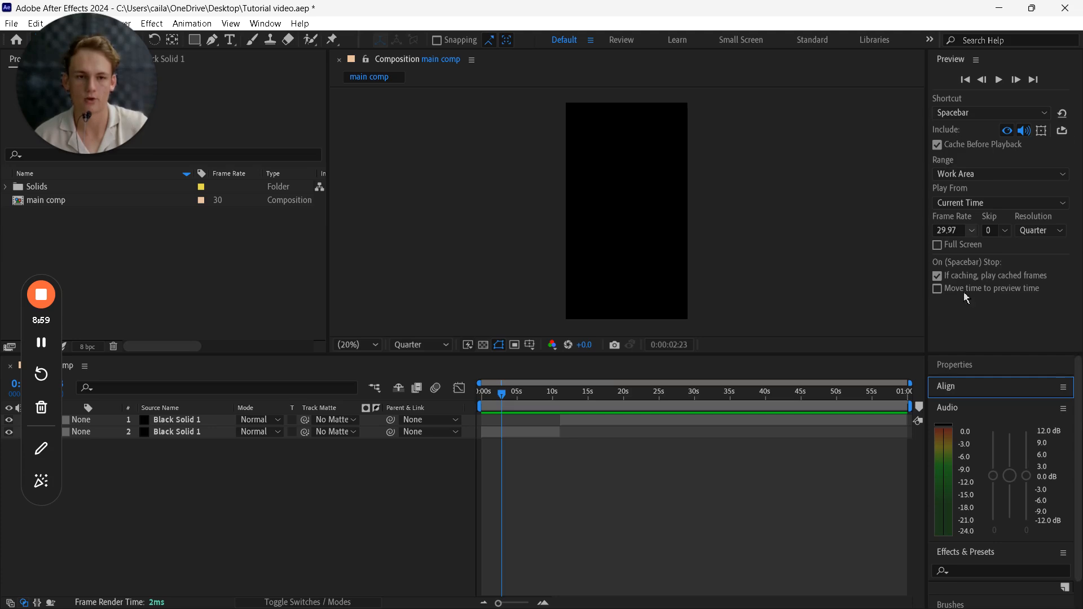
{"action": "left_click", "coordinate": [958, 411]}
{"action": "left_click", "coordinate": [961, 430]}
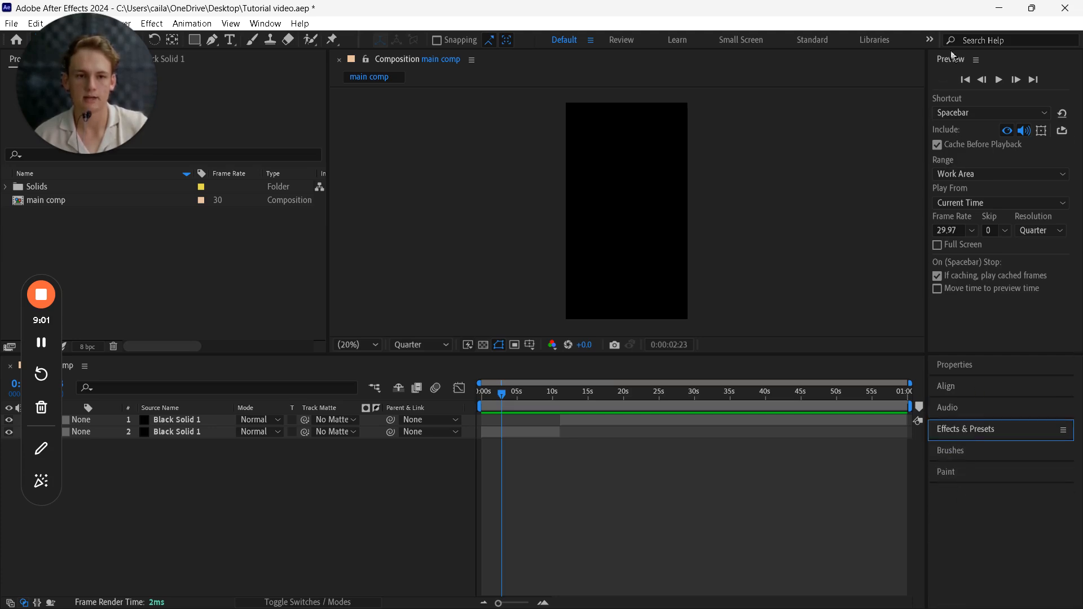
- Close the Preview panel and bring it back from the list of available panels
{"action": "left_click", "coordinate": [975, 60]}
{"action": "left_click", "coordinate": [945, 63]}
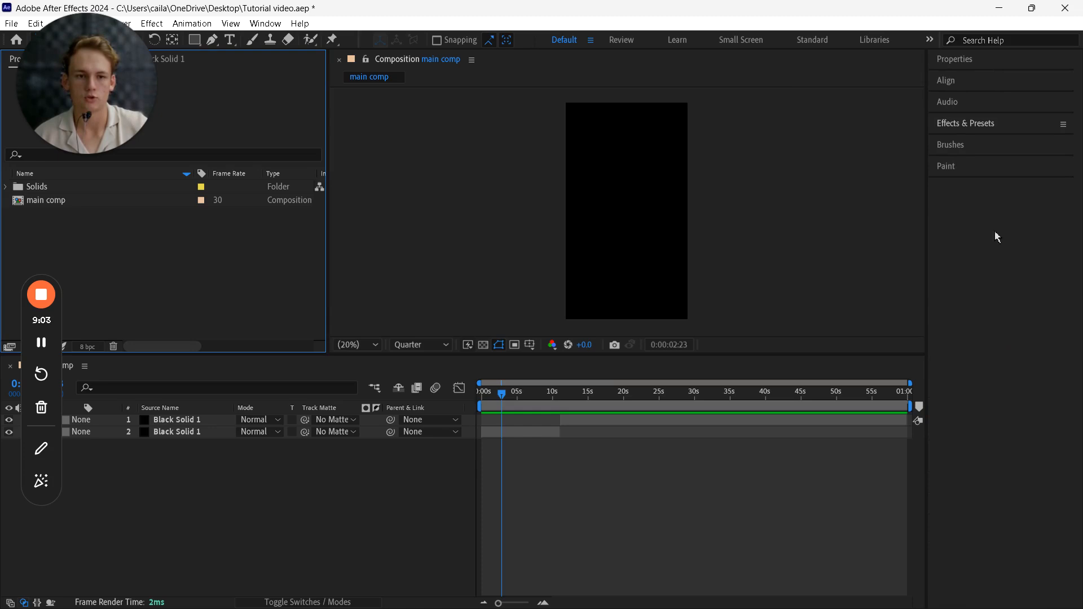
{"action": "left_click", "coordinate": [264, 23]}
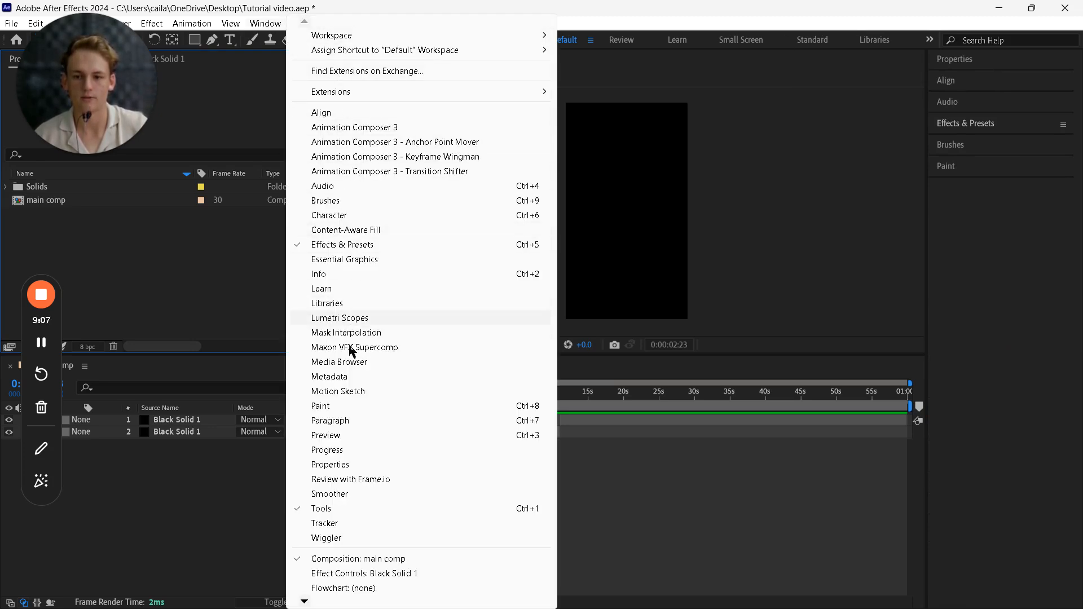
{"action": "left_click", "coordinate": [348, 437]}
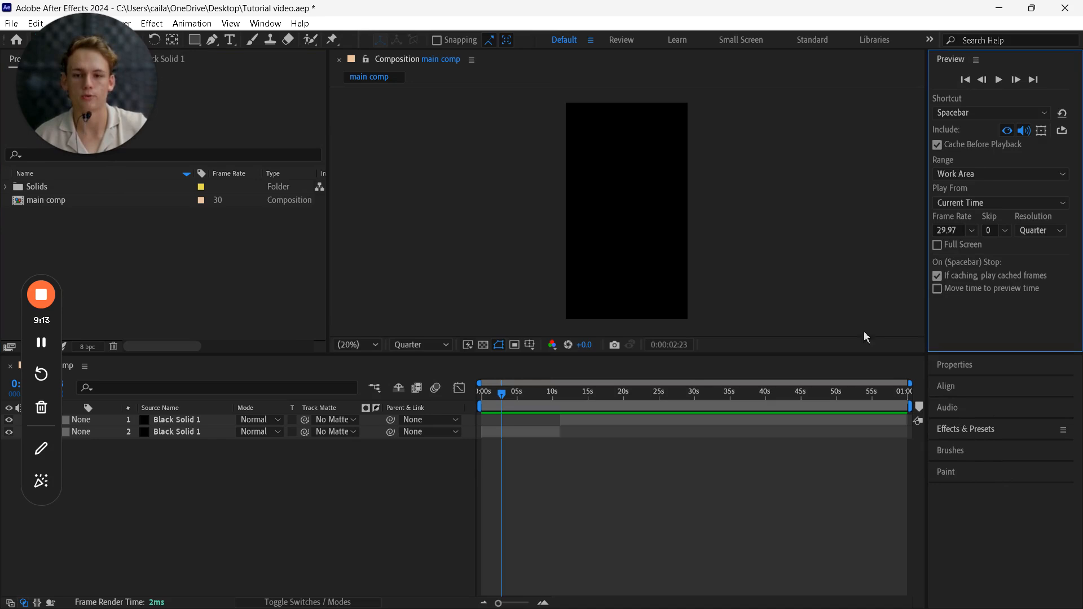
- Examine the list of available panels and the Audio panel's level meter and volume sliders
{"action": "left_click", "coordinate": [265, 24]}
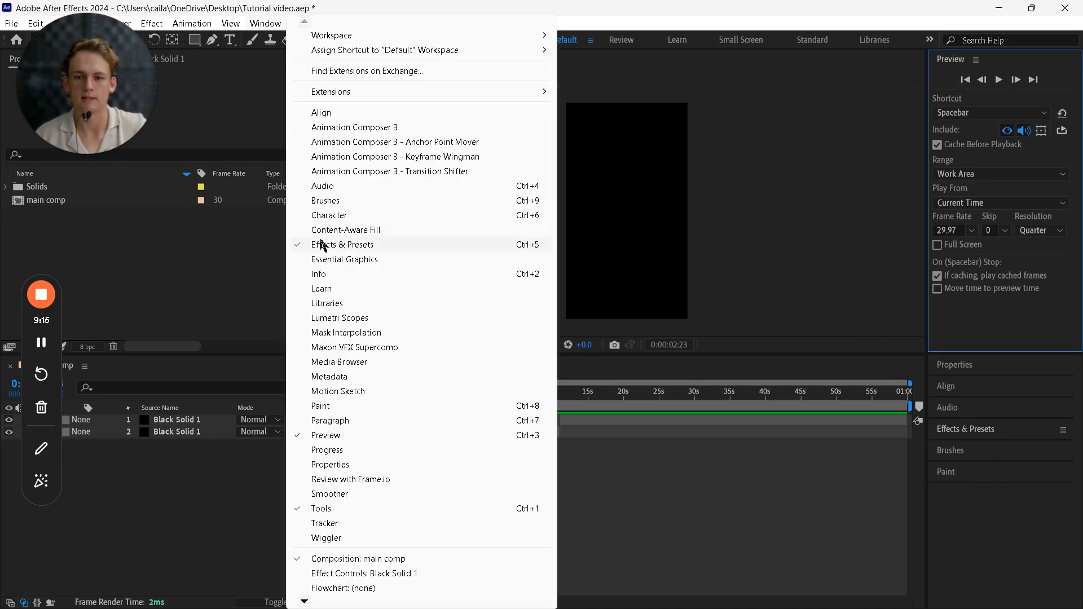
{"action": "left_click", "coordinate": [986, 501]}
{"action": "left_click", "coordinate": [952, 411]}
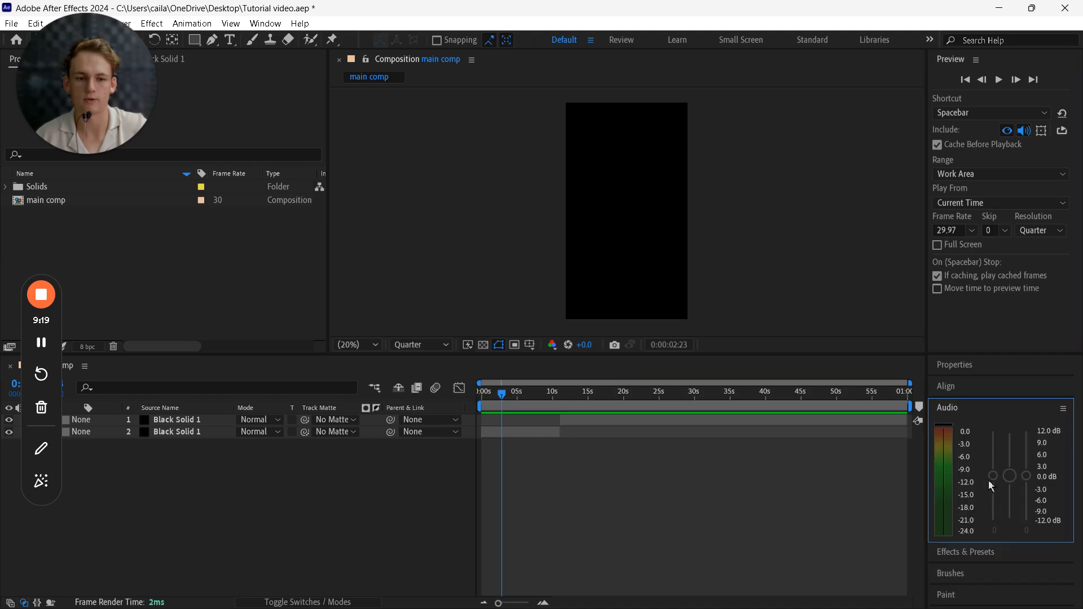
{"action": "left_click", "coordinate": [954, 408]}
{"action": "left_click", "coordinate": [669, 459]}
{"action": "left_click", "coordinate": [265, 23]}
{"action": "left_click", "coordinate": [720, 551]}
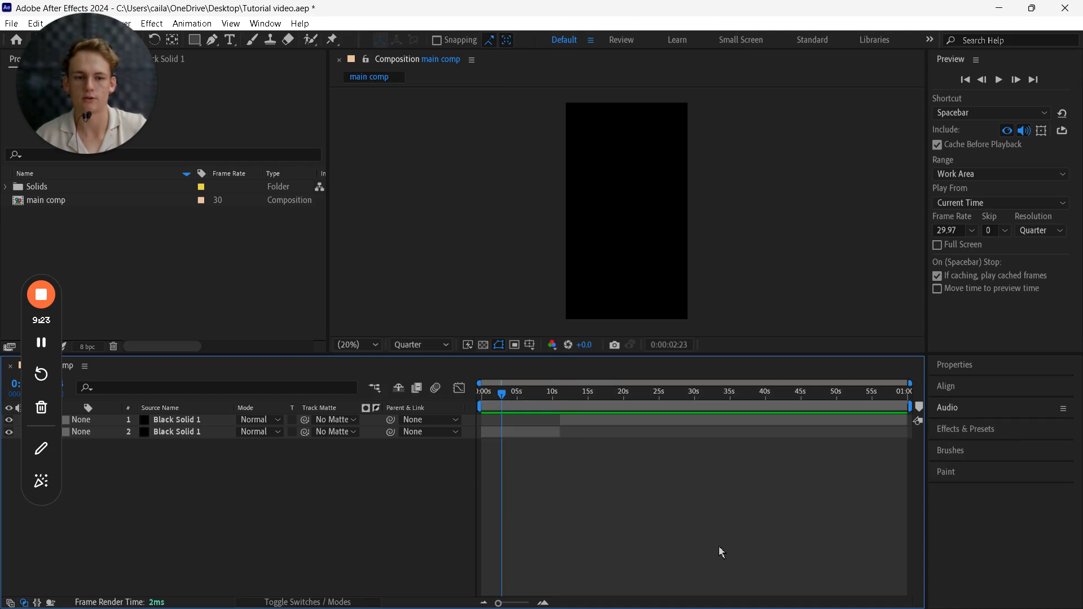
- Select the second Black Solid 1 layer and examine the Audio panel's volume sliders
{"action": "left_click", "coordinate": [533, 435]}
{"action": "left_click", "coordinate": [961, 418]}
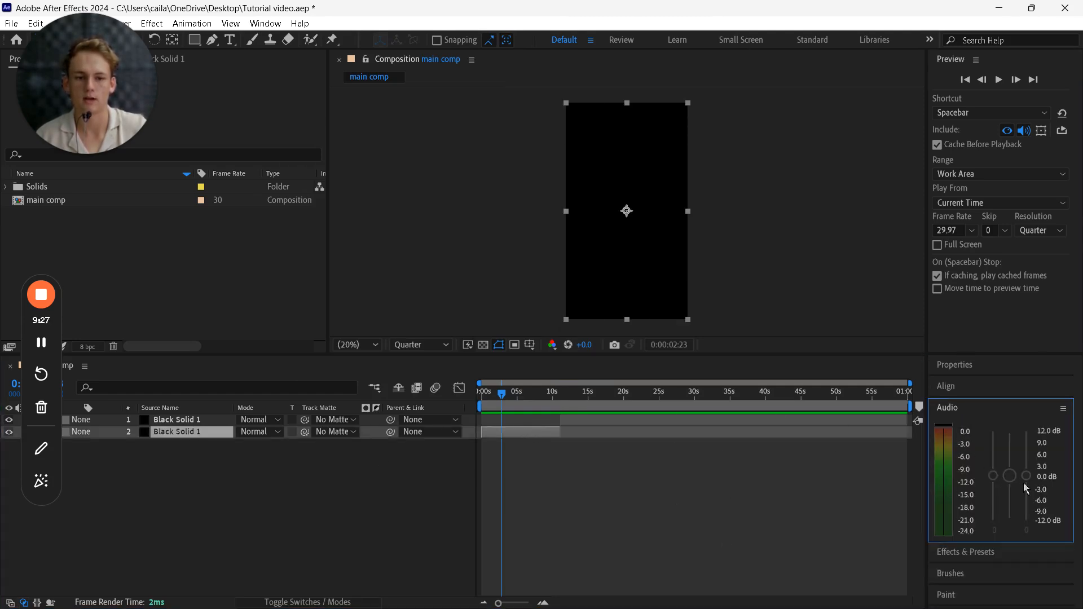
{"action": "left_click", "coordinate": [961, 410]}
- Expand the Effects & Presets panel, browse its effect categories and collapse the panel again
{"action": "left_click", "coordinate": [957, 431]}
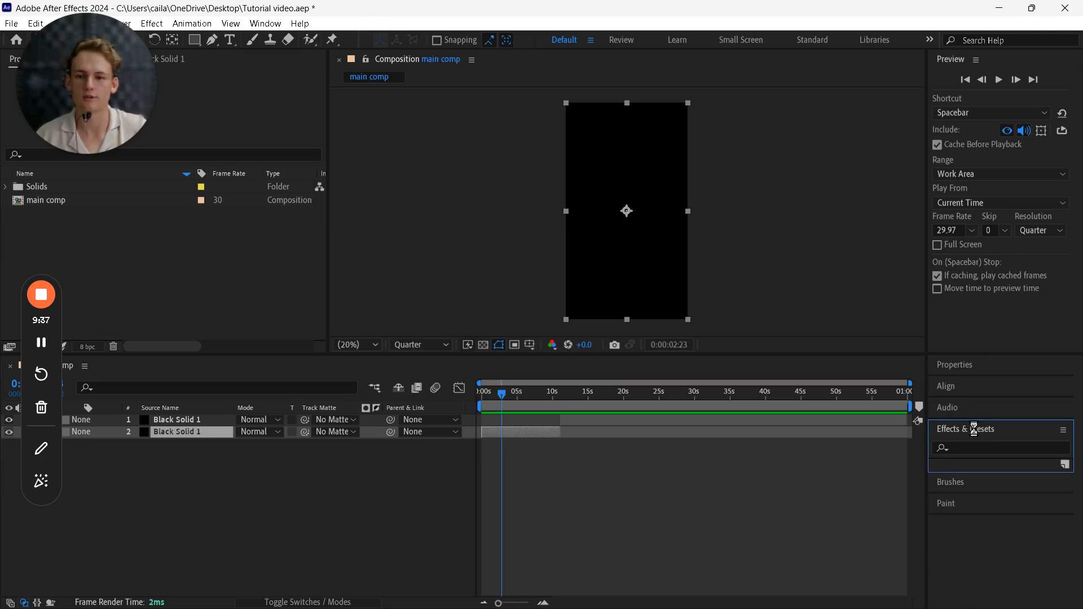
{"action": "scroll", "coordinate": [972, 432], "scroll_direction": "down", "scroll_amount": 3}
{"action": "scroll", "coordinate": [974, 433], "scroll_direction": "down", "scroll_amount": 1}
{"action": "left_click", "coordinate": [938, 442]}
{"action": "scroll", "coordinate": [966, 467], "scroll_direction": "down", "scroll_amount": 1}
{"action": "left_click_drag", "start_coordinate": [984, 449], "coordinate": [540, 432]}
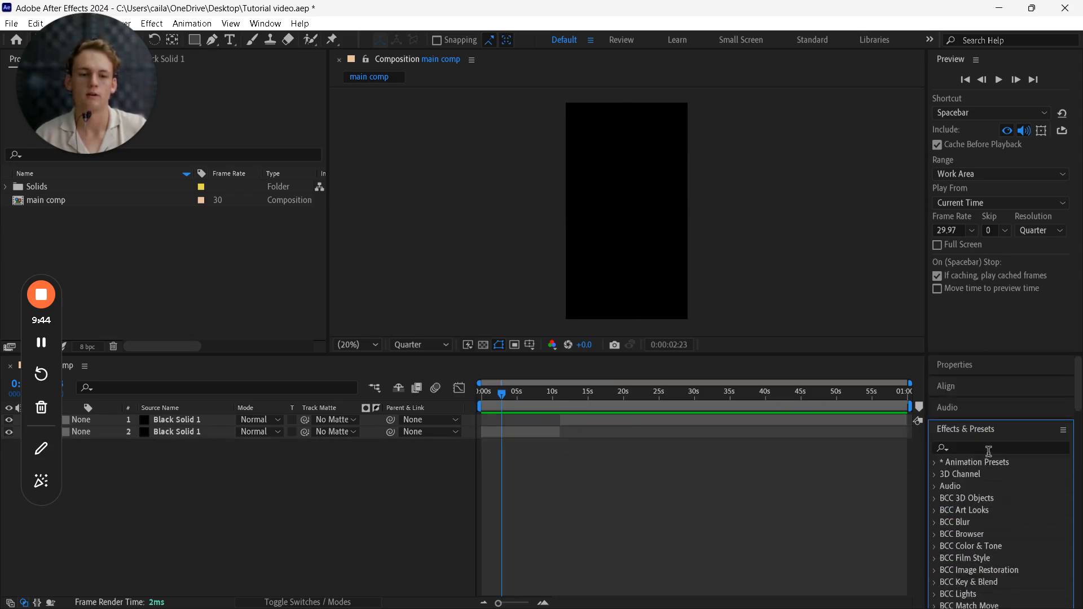
{"action": "left_click", "coordinate": [958, 437]}
{"action": "left_click", "coordinate": [828, 504]}
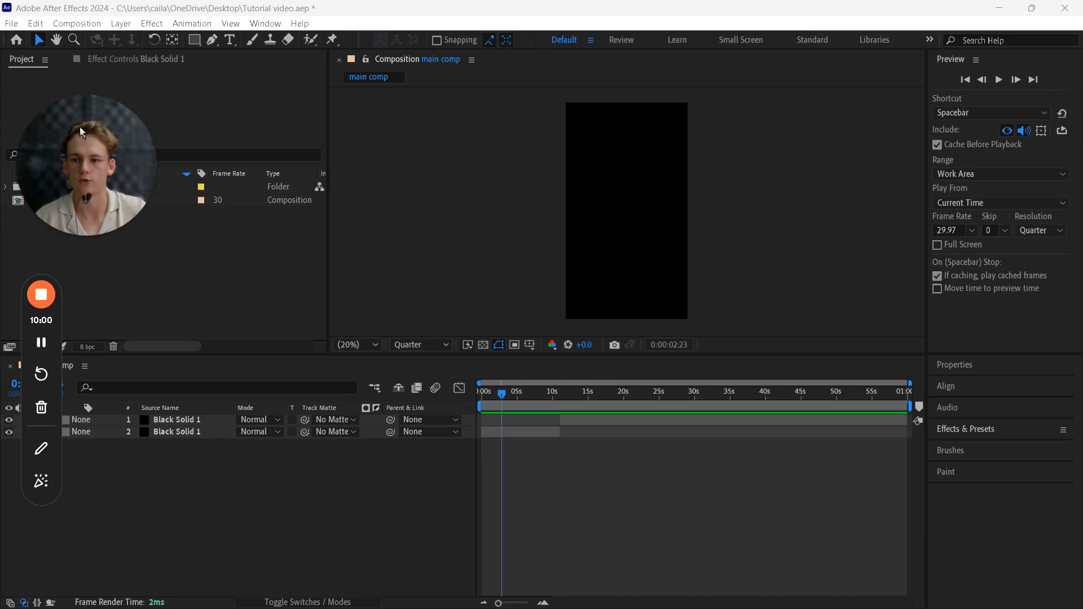
- Switch to the PowerPoint slideshow and advance to the Adjust Panel Sizes point of the Overview of the Editing Workspace slide
{"action": "left_click_drag", "start_coordinate": [56, 129], "coordinate": [39, 44]}
{"action": "key", "text": "super"}
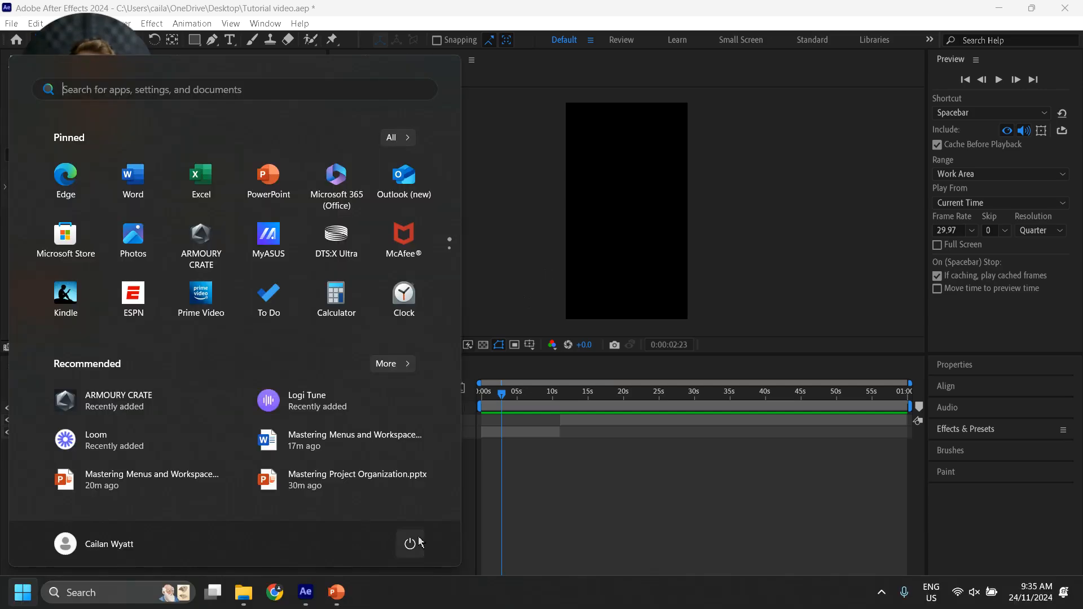
{"action": "key", "text": "super"}
{"action": "key", "text": "super"}
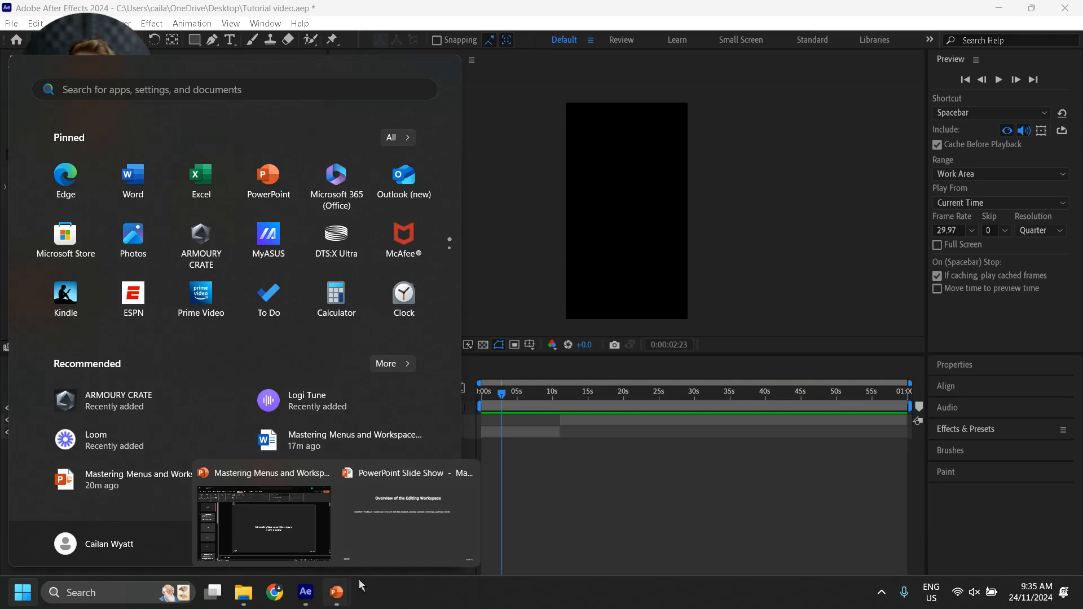
{"action": "left_click", "coordinate": [337, 594]}
{"action": "left_click", "coordinate": [410, 533]}
{"action": "left_click", "coordinate": [466, 347]}
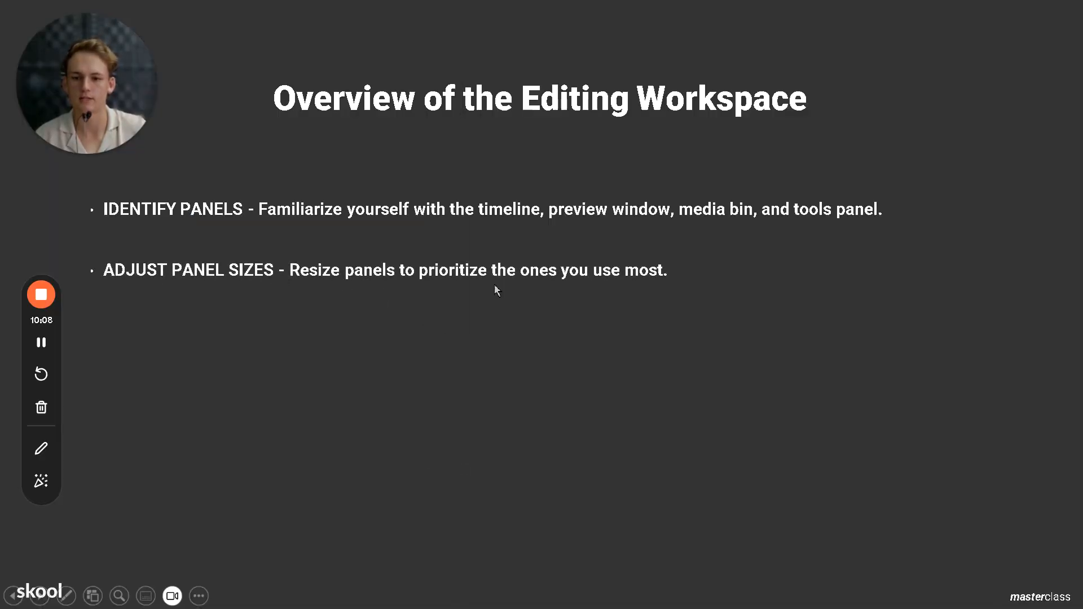
- Switch back to After Effects and narrow the Project panel to give the Composition viewer more width
{"action": "key", "text": "super"}
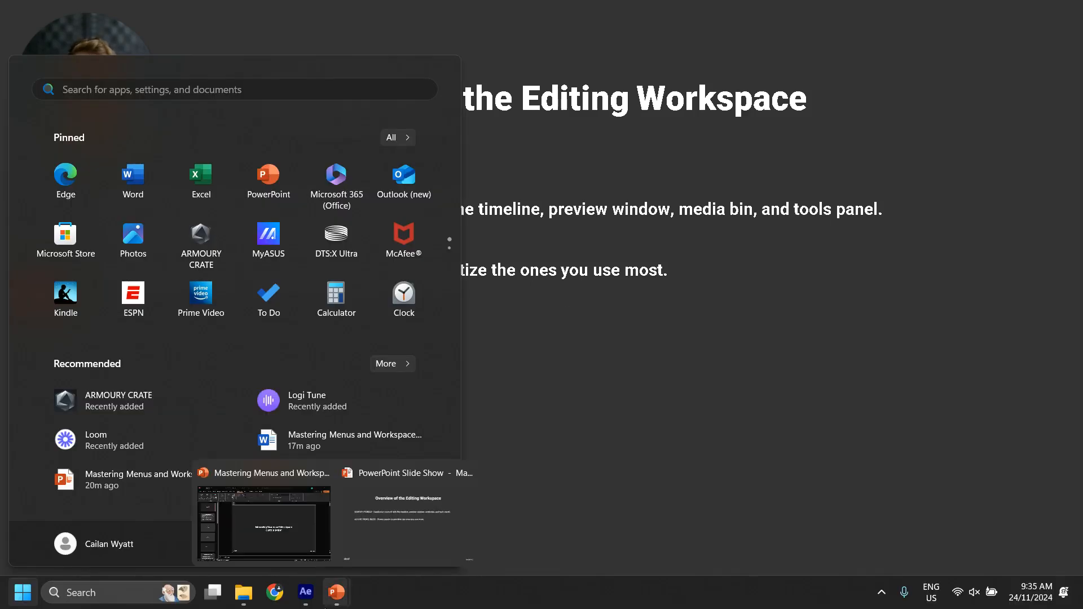
{"action": "left_click", "coordinate": [313, 602]}
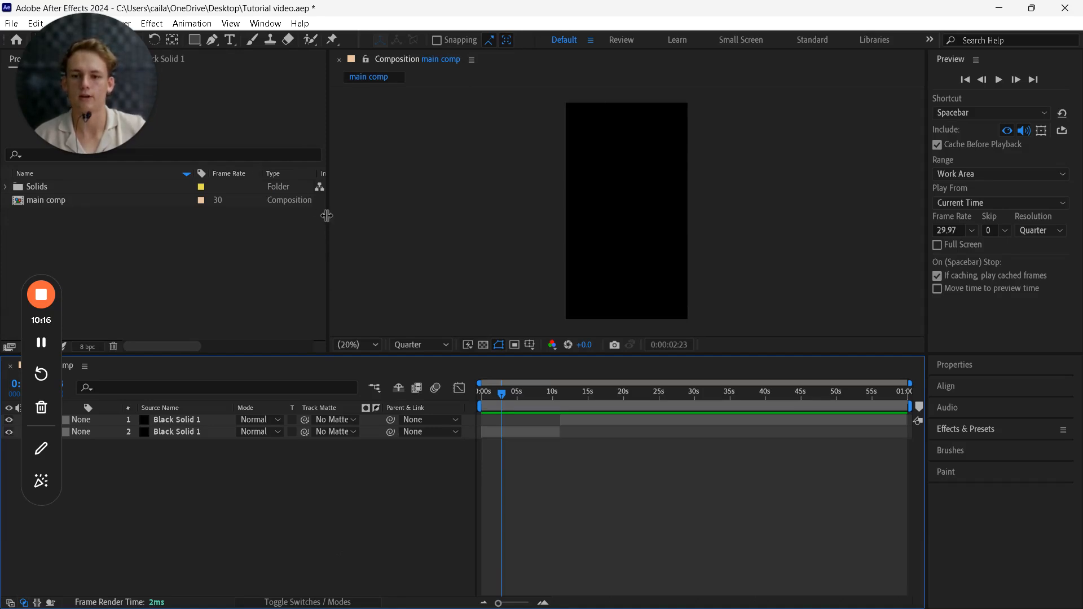
{"action": "left_click_drag", "start_coordinate": [327, 212], "coordinate": [168, 225]}
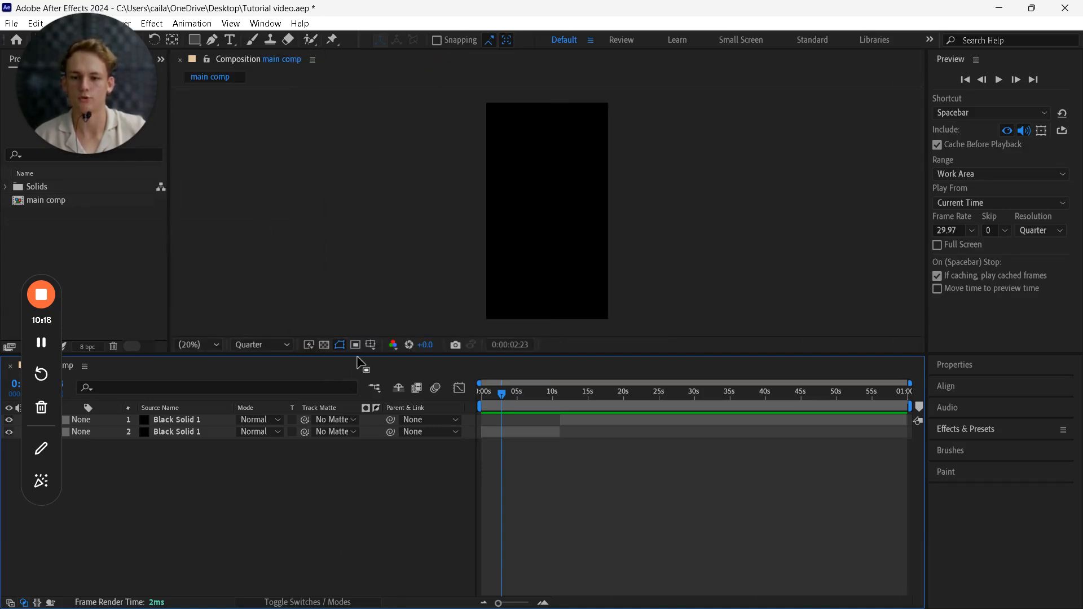
- Reduce the Timeline panel's height and duplicate the second Black Solid 1 layer repeatedly until main comp holds nine layers
{"action": "left_click_drag", "start_coordinate": [356, 361], "coordinate": [428, 494]}
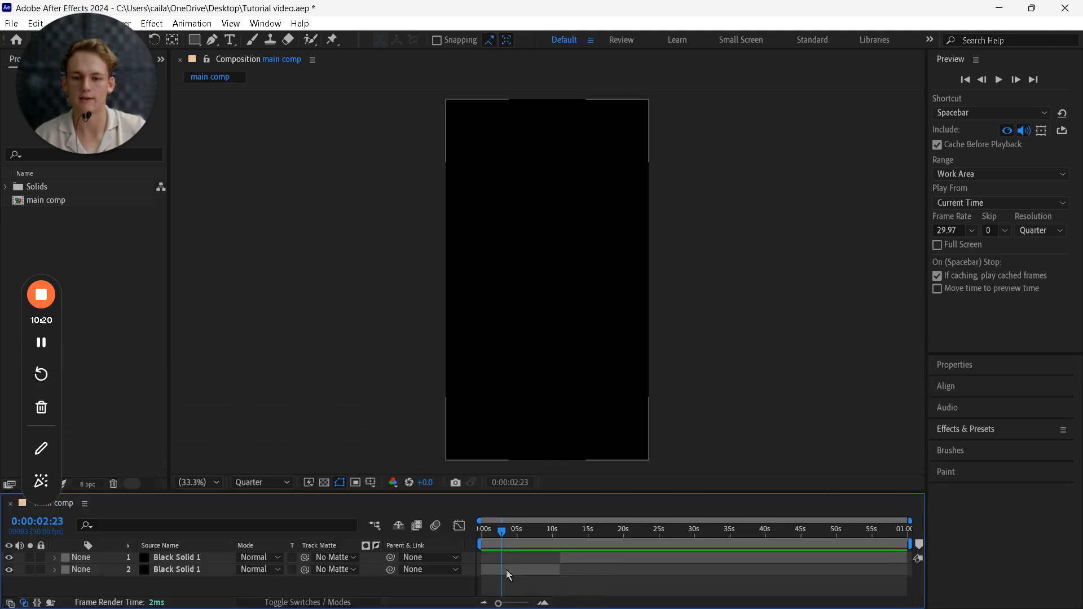
{"action": "left_click", "coordinate": [508, 574]}
{"action": "key", "text": "ctrl+d"}
{"action": "key", "text": "ctrl+d"}
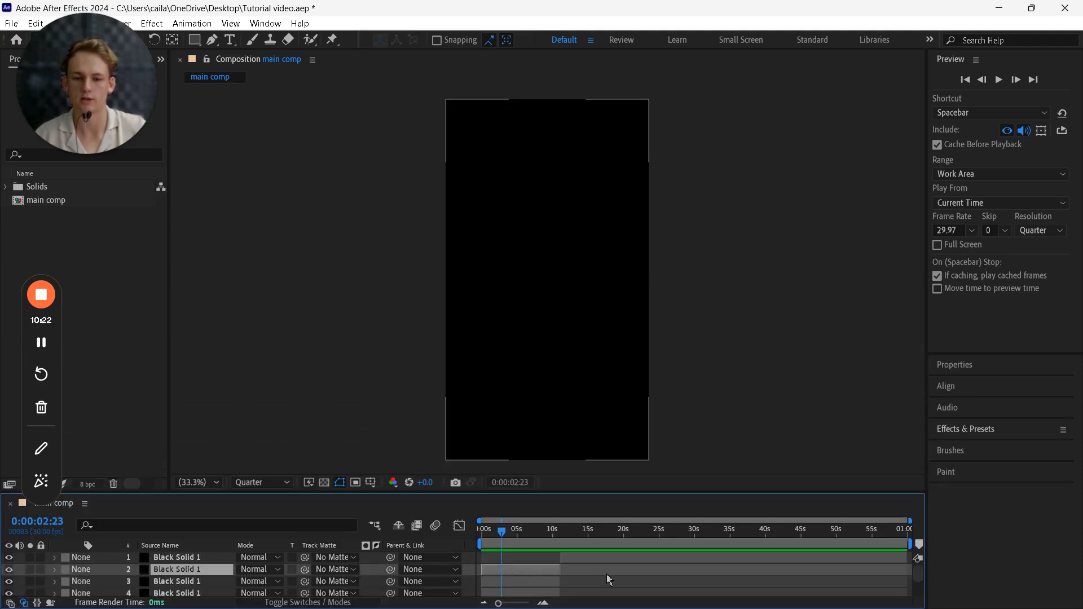
{"action": "left_click", "coordinate": [607, 574]}
- Enlarge the Timeline panel upward to reveal all the layers and widen the column holding the Preview panel
{"action": "left_click_drag", "start_coordinate": [594, 491], "coordinate": [597, 351]}
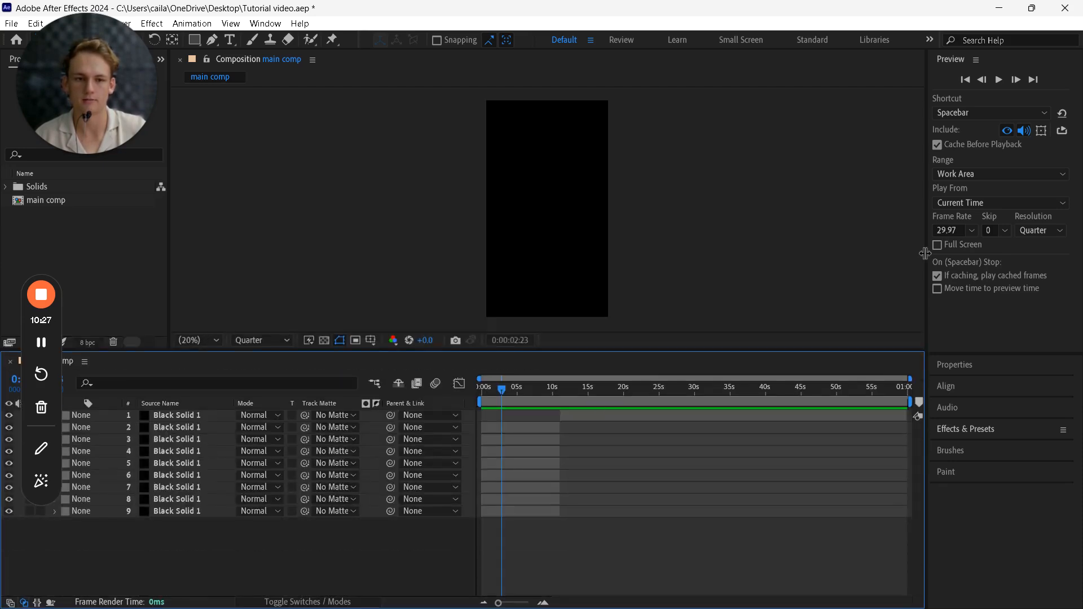
{"action": "left_click_drag", "start_coordinate": [923, 253], "coordinate": [877, 253]}
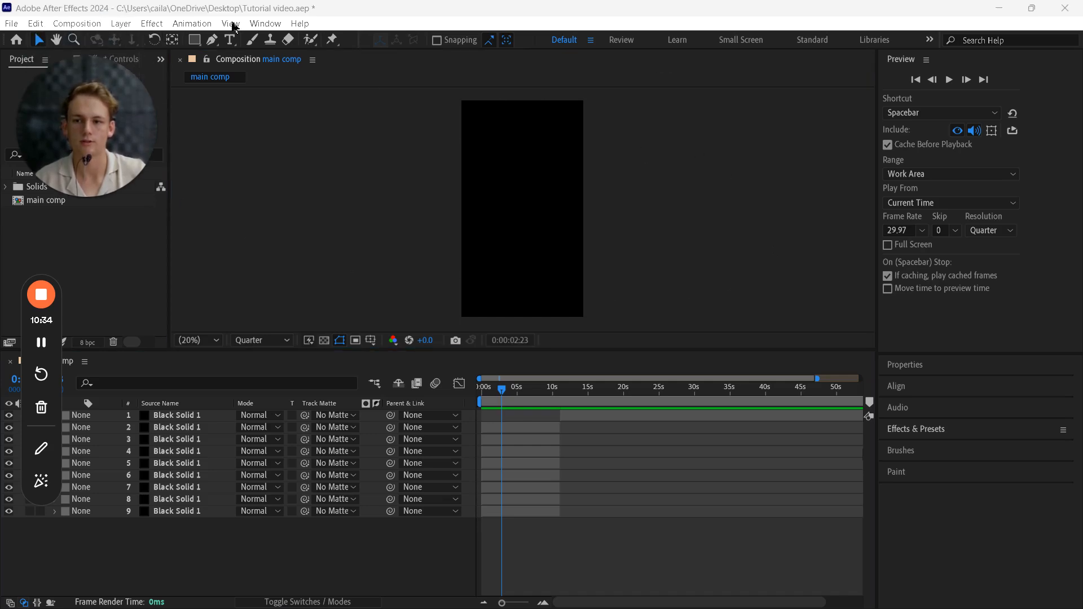
- Show the Lumetri Scopes panel for main comp and try shifting its borders with the Project and Composition panels
{"action": "left_click", "coordinate": [257, 24]}
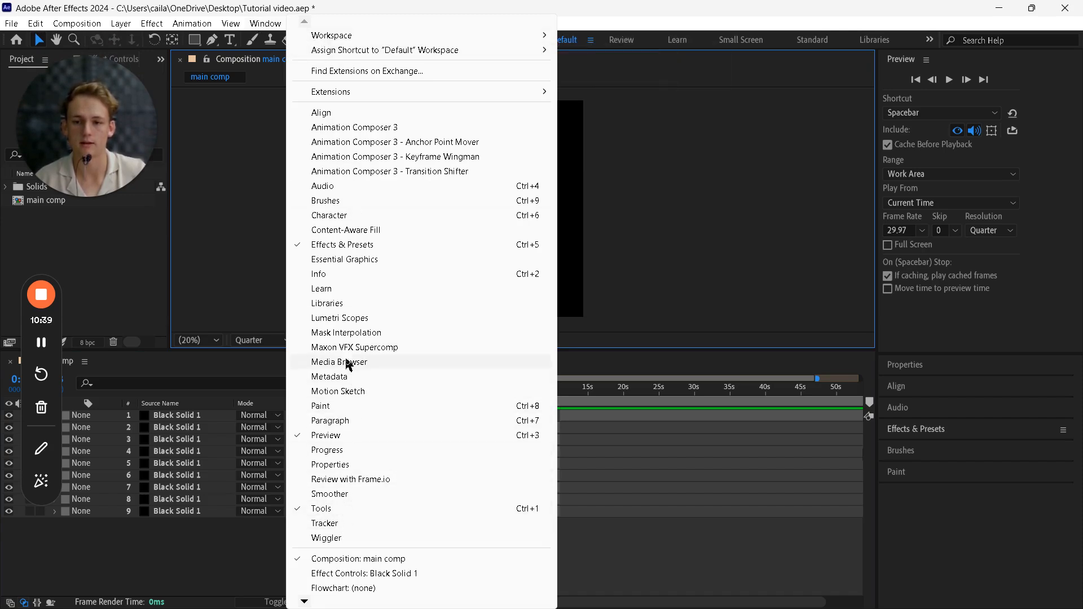
{"action": "left_click", "coordinate": [346, 318]}
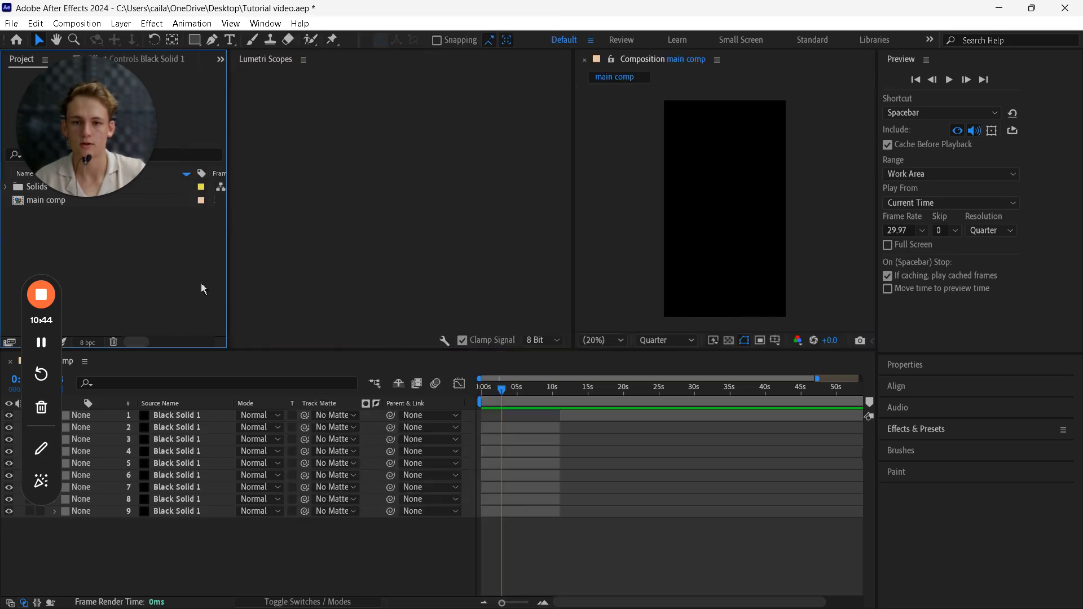
{"action": "left_click", "coordinate": [748, 217]}
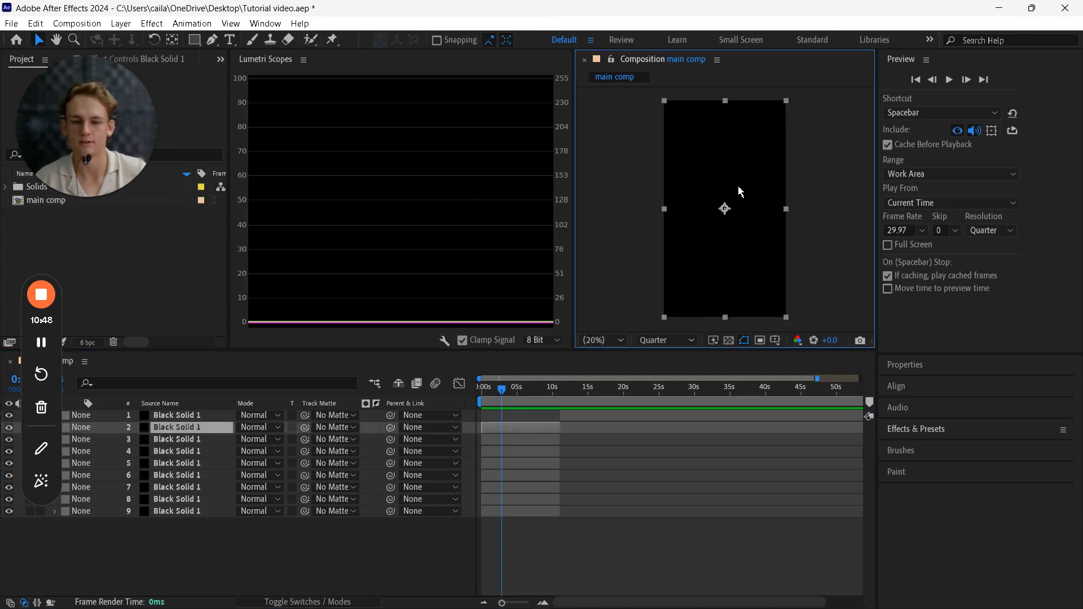
{"action": "left_click", "coordinate": [556, 536]}
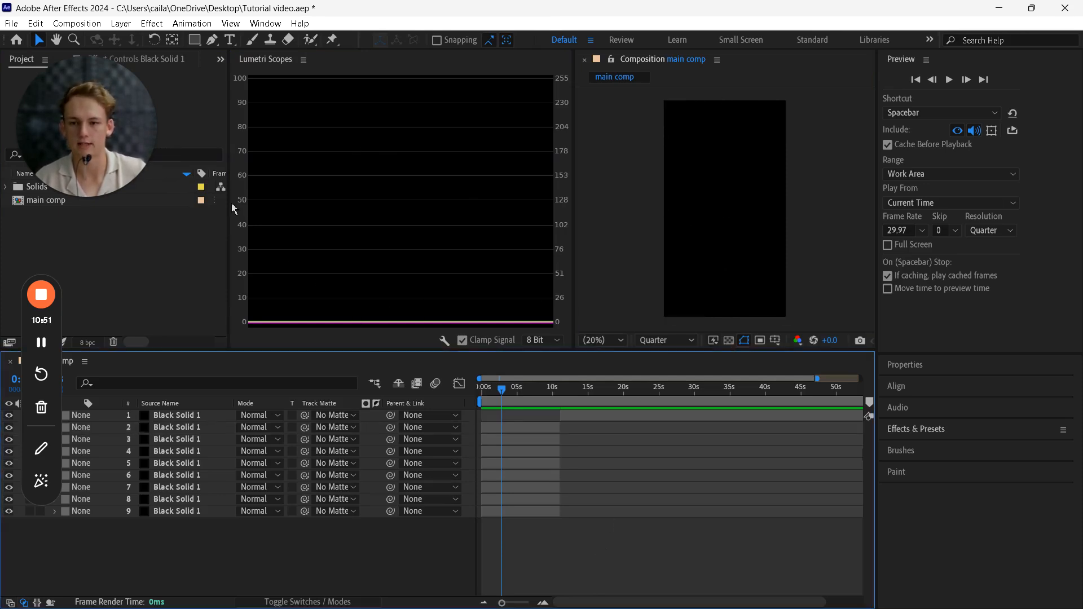
{"action": "left_click_drag", "start_coordinate": [228, 201], "coordinate": [216, 201]}
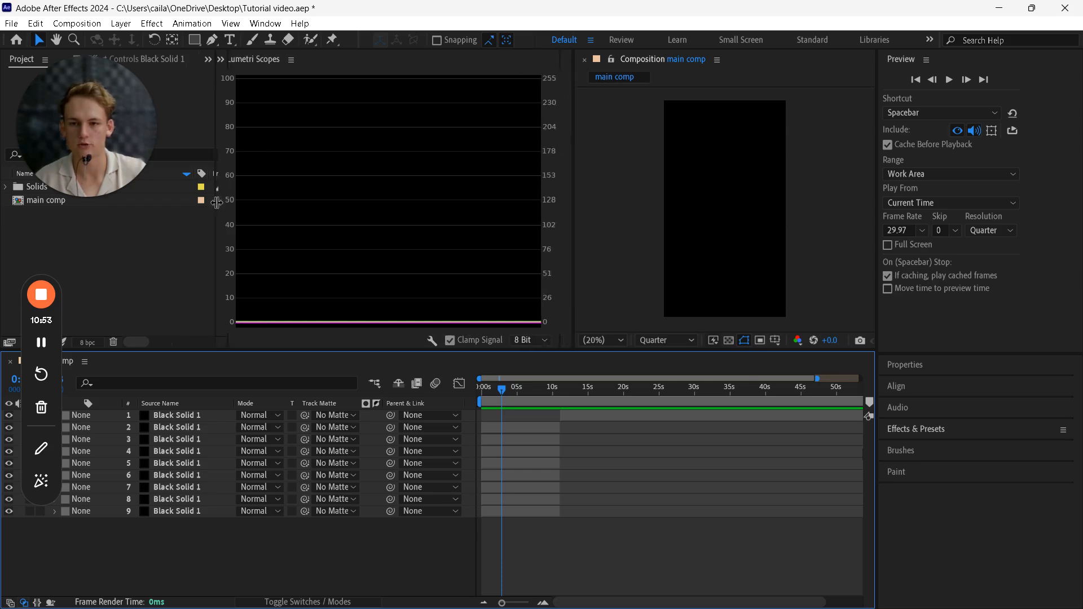
{"action": "left_click_drag", "start_coordinate": [573, 171], "coordinate": [565, 170]}
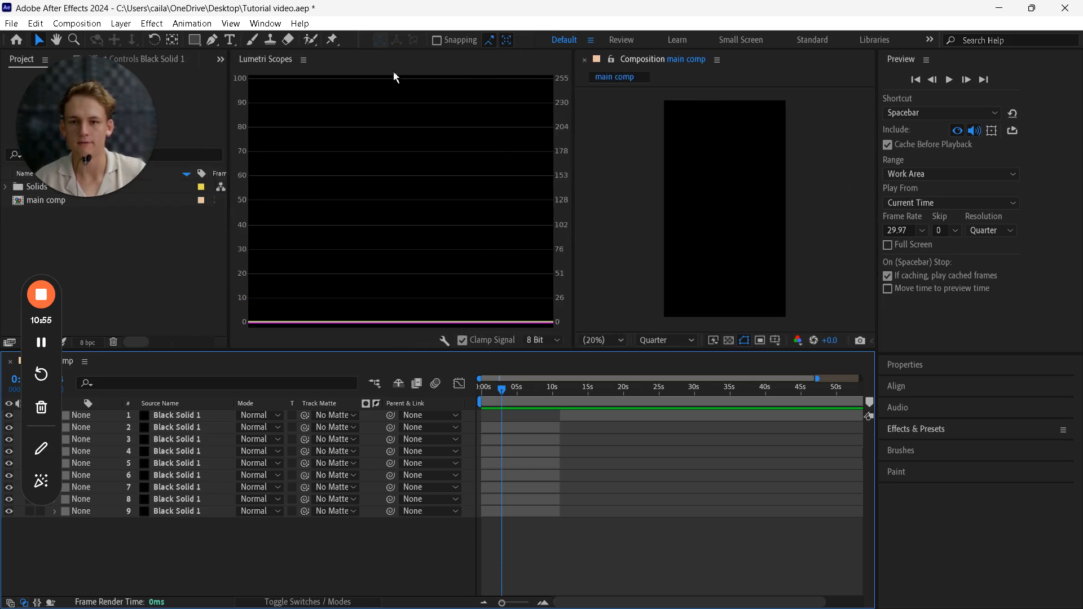
- Look over the available panels and close the Lumetri Scopes panel
{"action": "left_click", "coordinate": [262, 24]}
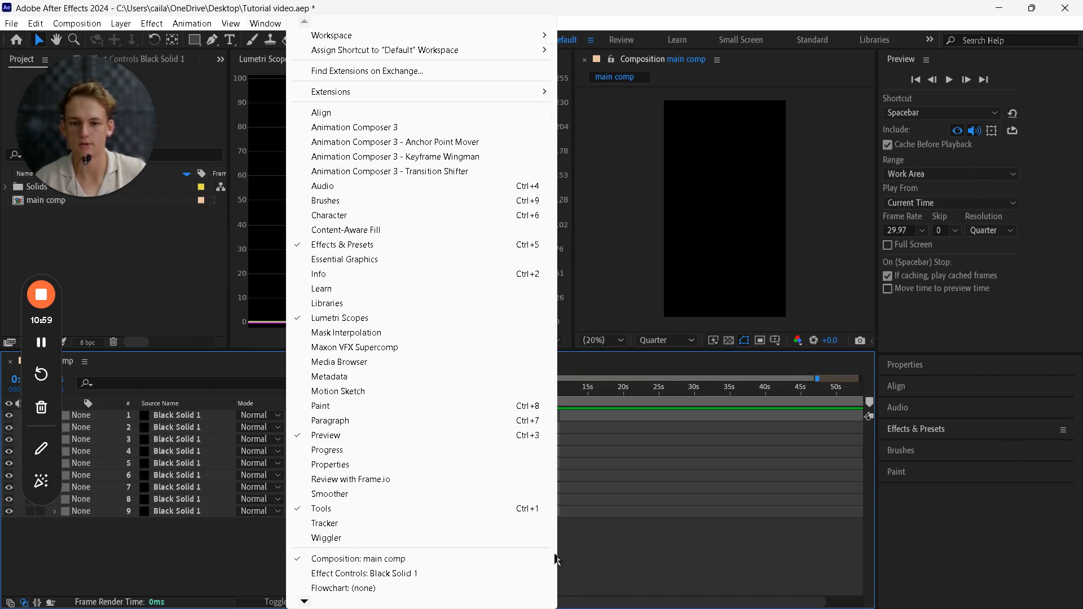
{"action": "left_click", "coordinate": [274, 243]}
{"action": "left_click", "coordinate": [304, 61]}
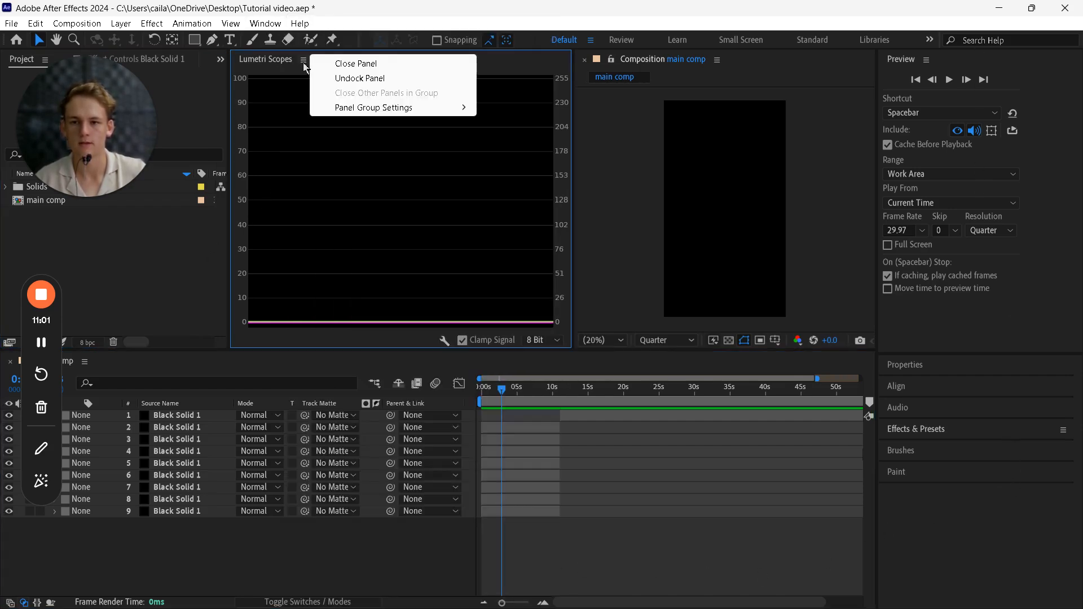
{"action": "left_click", "coordinate": [338, 63]}
- Dock Effects & Presets between the Project and Composition panels, and Brushes between the Composition and Preview panels
{"action": "left_click", "coordinate": [910, 430]}
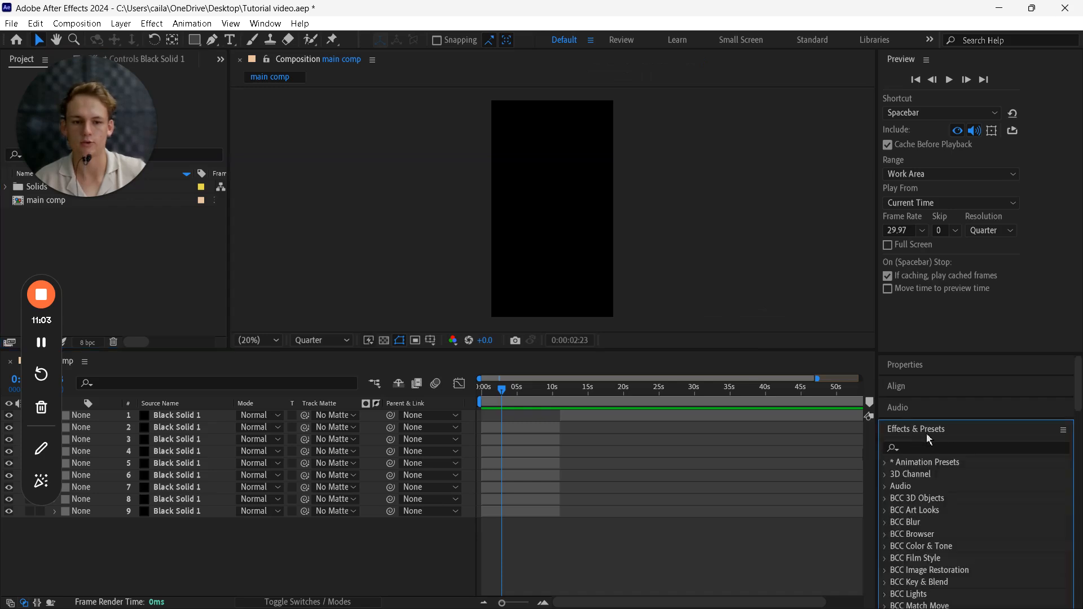
{"action": "left_click", "coordinate": [932, 430]}
{"action": "left_click_drag", "start_coordinate": [905, 432], "coordinate": [258, 113]}
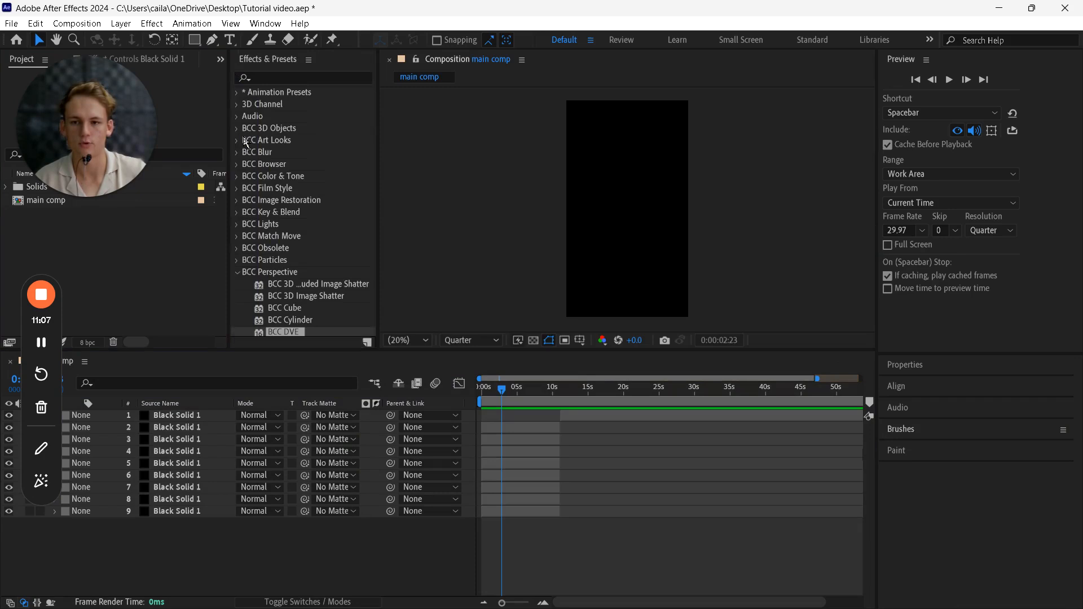
{"action": "mouse_move", "coordinate": [900, 429]}
{"action": "left_mouse_down"}
{"action": "mouse_move", "coordinate": [834, 224]}
{"action": "mouse_move", "coordinate": [860, 217]}
{"action": "left_mouse_up"}
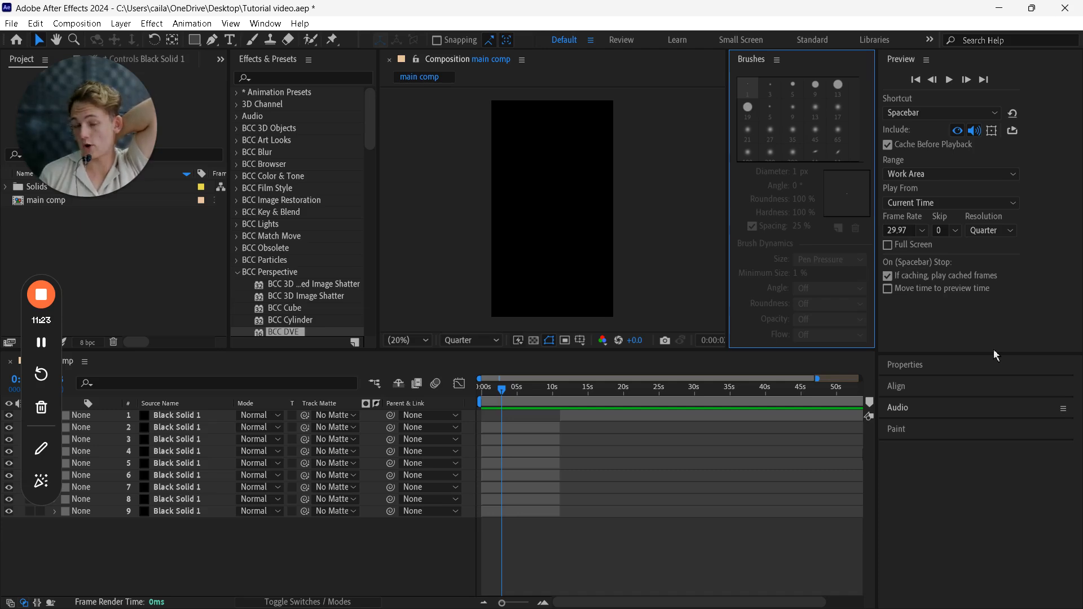
- Close the docked Brushes panel and the Effects & Presets panel
{"action": "left_click", "coordinate": [776, 60]}
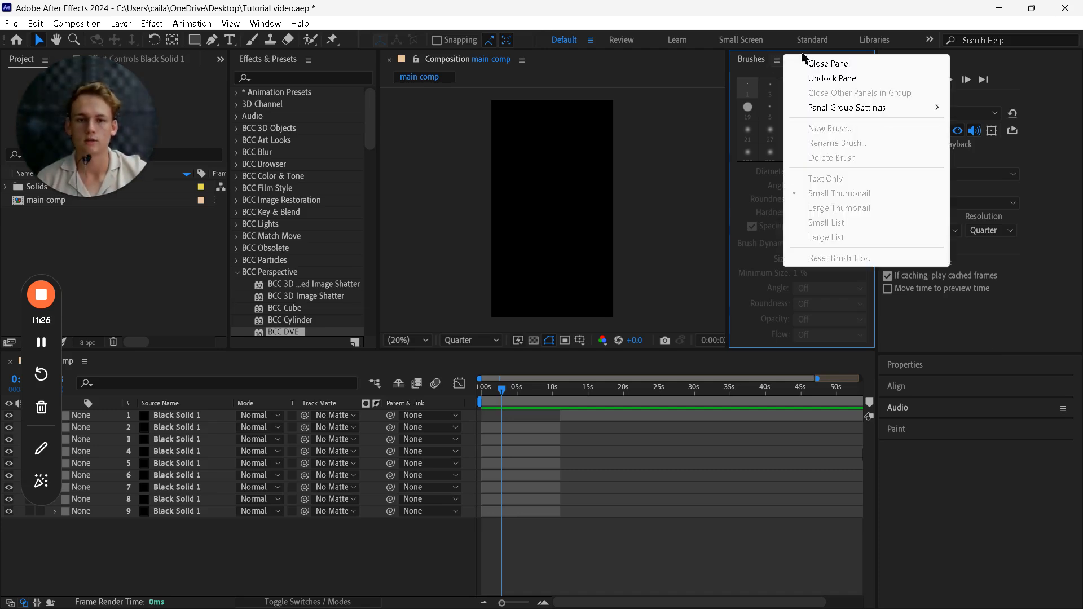
{"action": "left_click", "coordinate": [828, 64]}
{"action": "left_click", "coordinate": [308, 60]}
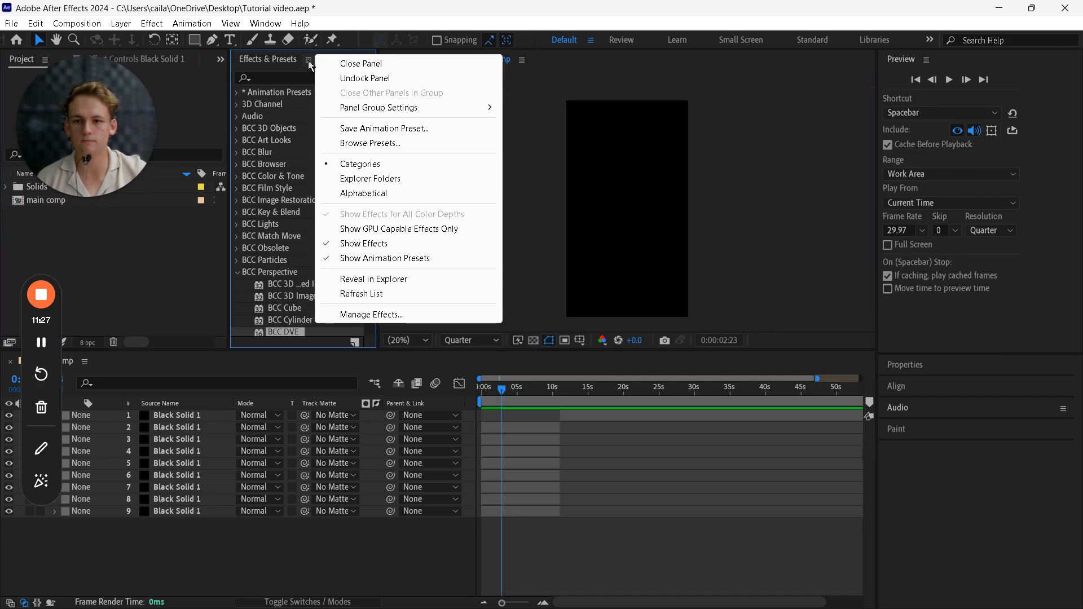
{"action": "left_click", "coordinate": [338, 64]}
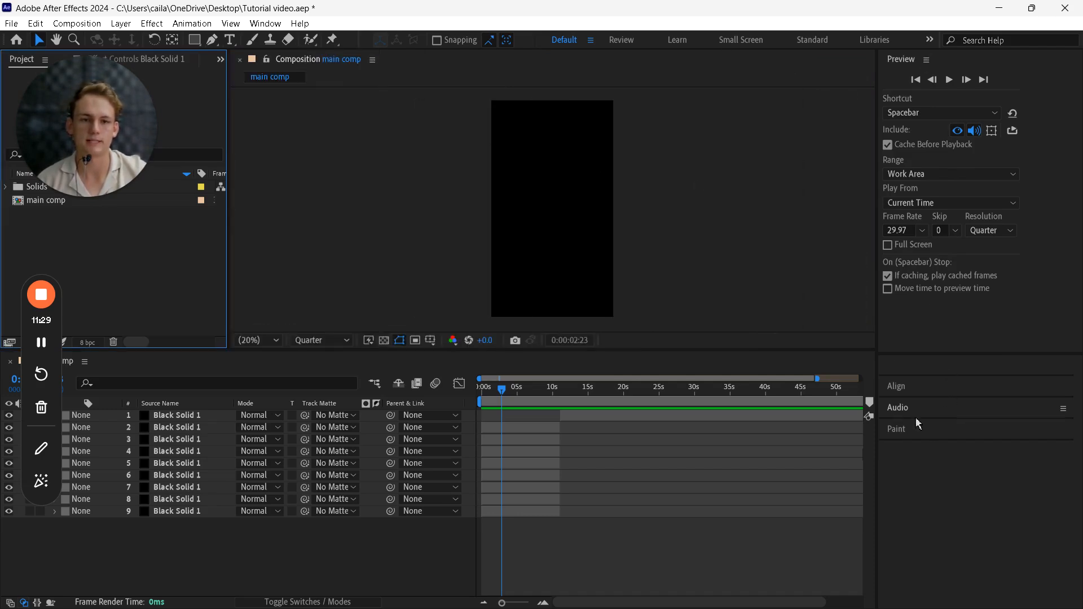
- Reopen the Effects & Presets panel and dock it below Preview, above the Properties panel
{"action": "left_click", "coordinate": [264, 23]}
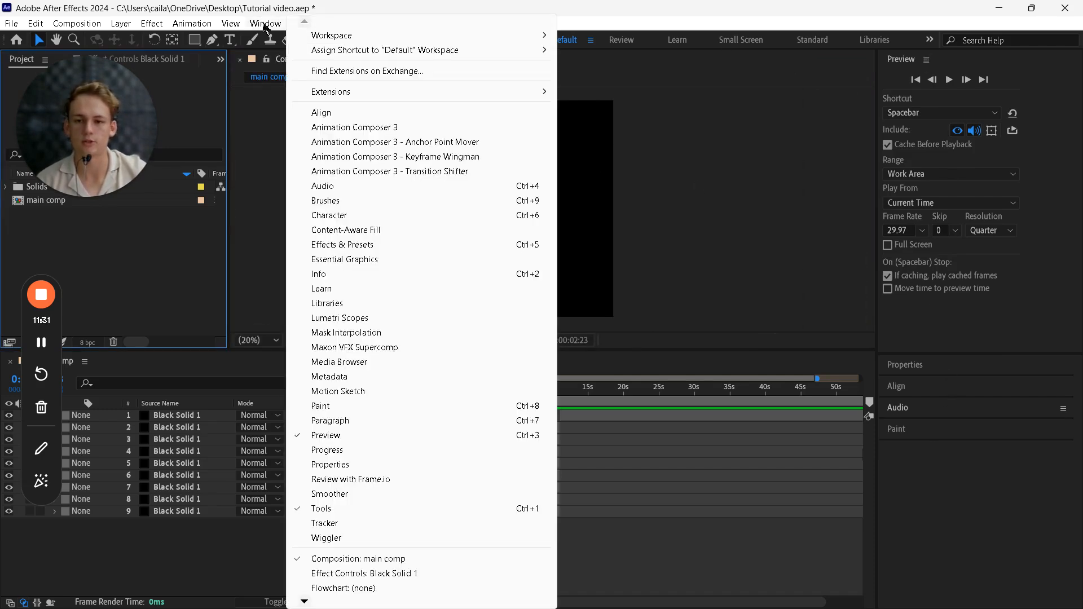
{"action": "left_click", "coordinate": [339, 246]}
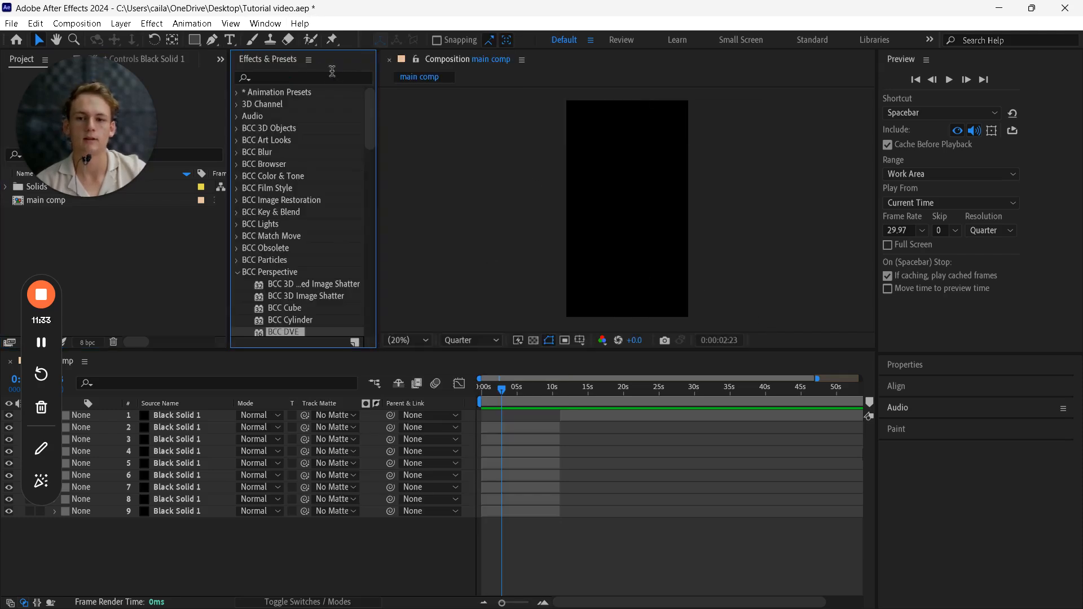
{"action": "mouse_move", "coordinate": [291, 64]}
{"action": "left_mouse_down"}
{"action": "mouse_move", "coordinate": [870, 447]}
{"action": "mouse_move", "coordinate": [937, 459]}
{"action": "mouse_move", "coordinate": [945, 587]}
{"action": "mouse_move", "coordinate": [960, 590]}
{"action": "left_mouse_up"}
{"action": "left_click_drag", "start_coordinate": [917, 513], "coordinate": [954, 375]}
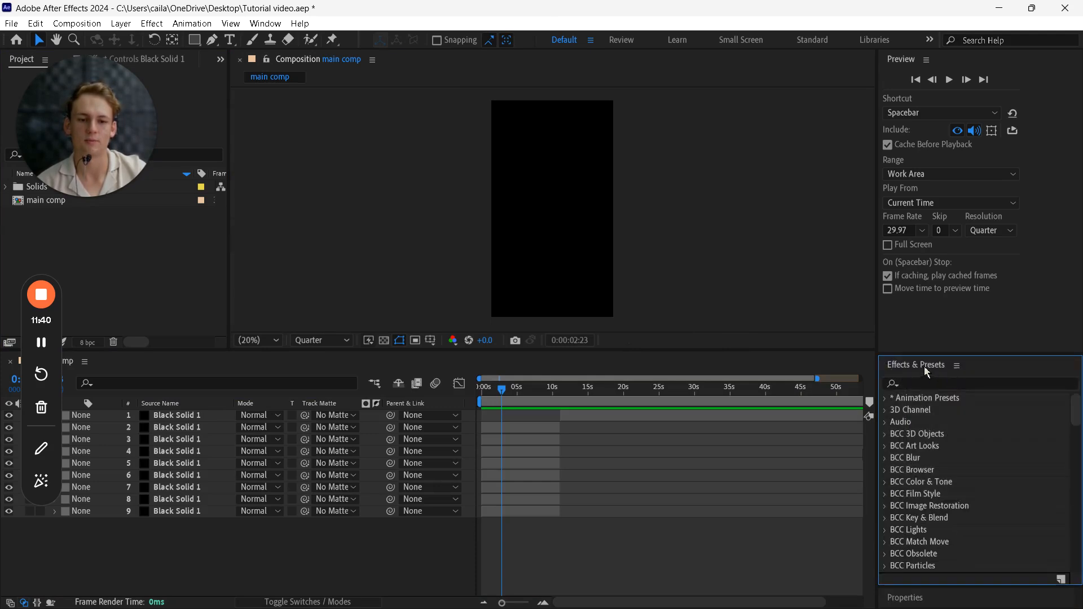
{"action": "left_click", "coordinate": [962, 326]}
{"action": "left_click", "coordinate": [926, 367]}
- Save the current panel layout as changes to the Default workspace
{"action": "left_click", "coordinate": [266, 24]}
{"action": "mouse_move", "coordinate": [329, 38]}
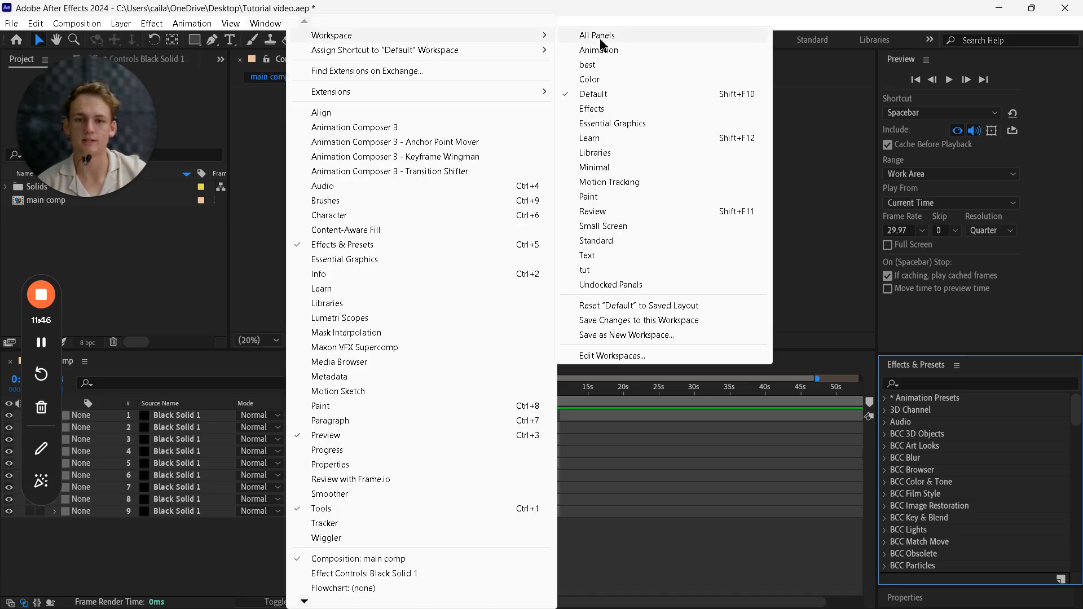
{"action": "left_click", "coordinate": [606, 321]}
- Save the layout as a new workspace named tut, replacing the existing workspace of that name
{"action": "left_click", "coordinate": [265, 23]}
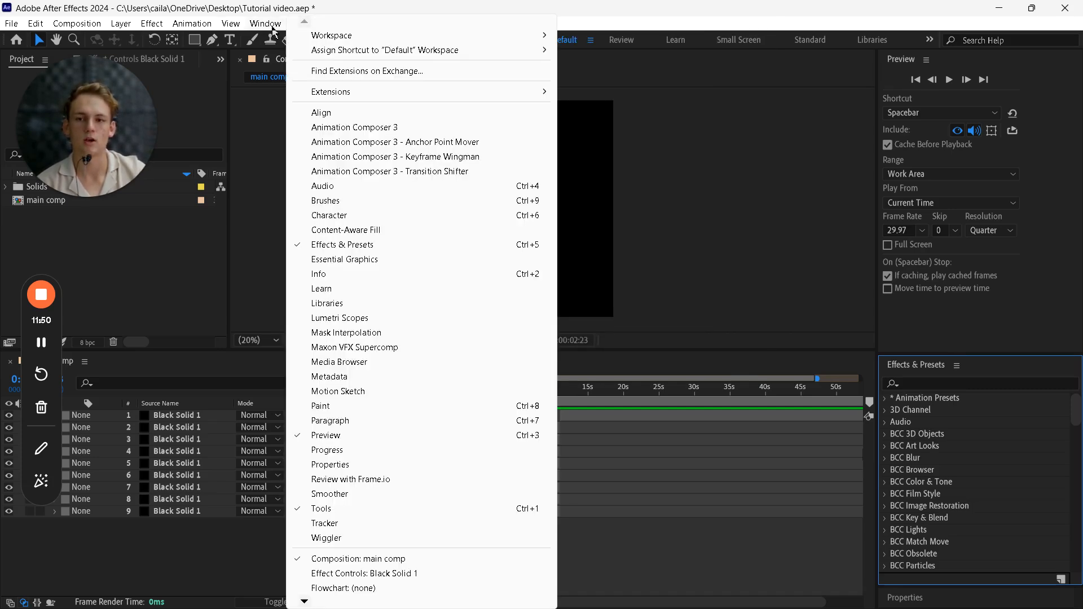
{"action": "left_click", "coordinate": [614, 333]}
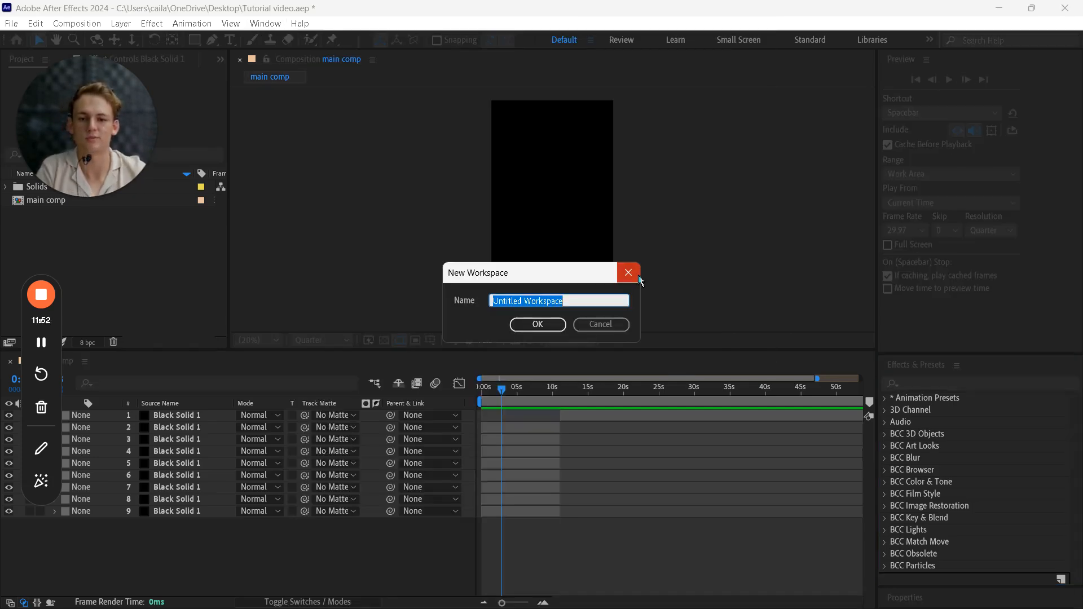
{"action": "type", "text": "tut"}
{"action": "key", "text": "Return"}
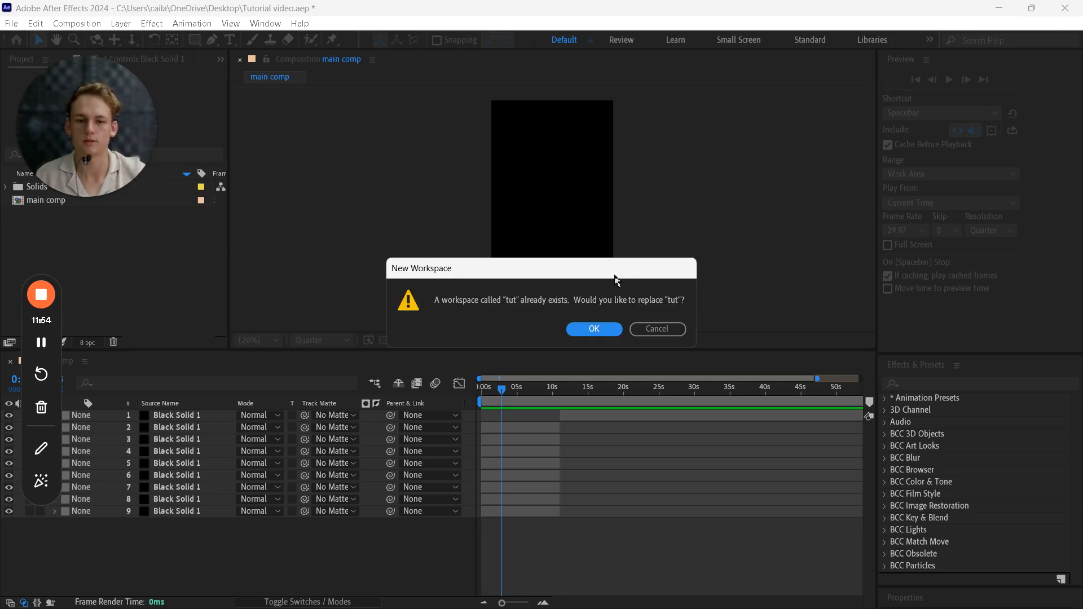
{"action": "left_click", "coordinate": [586, 327]}
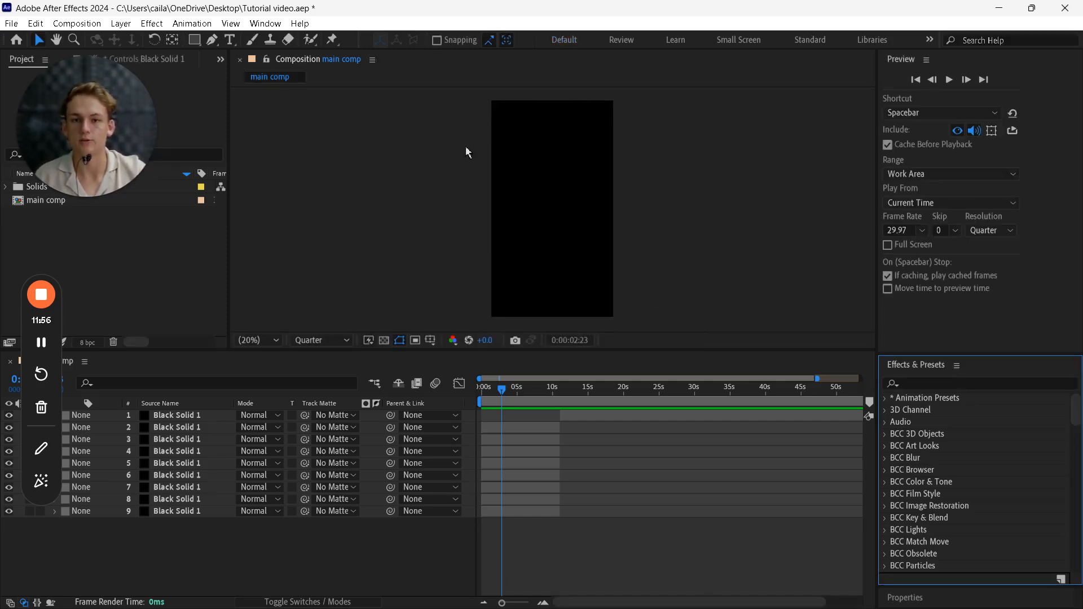
- Switch to the Text workspace and return to the tut workspace
{"action": "left_click", "coordinate": [268, 24]}
{"action": "mouse_move", "coordinate": [333, 35]}
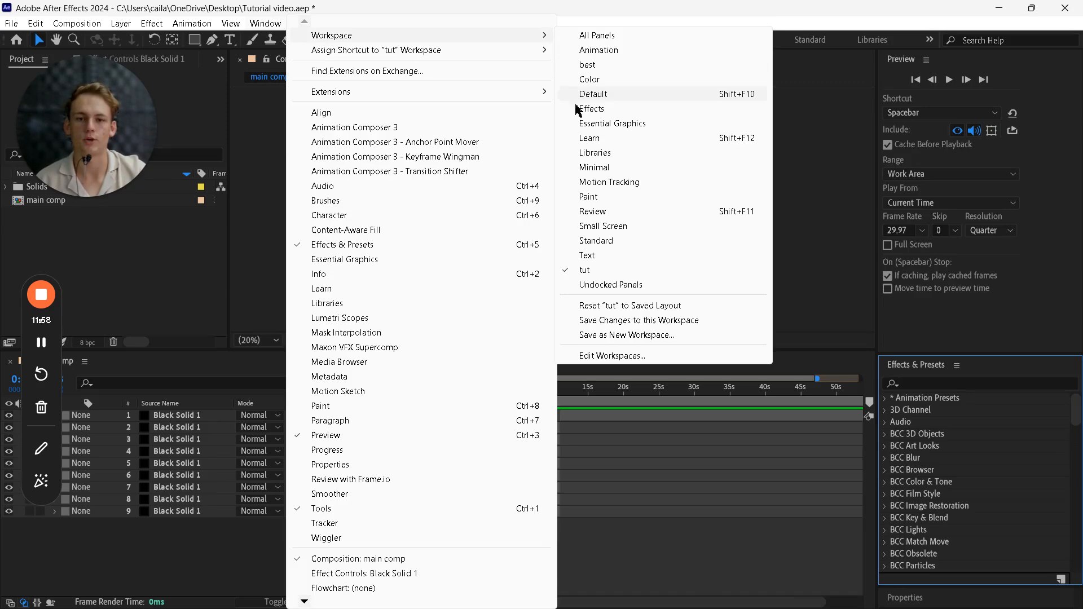
{"action": "left_click", "coordinate": [587, 257]}
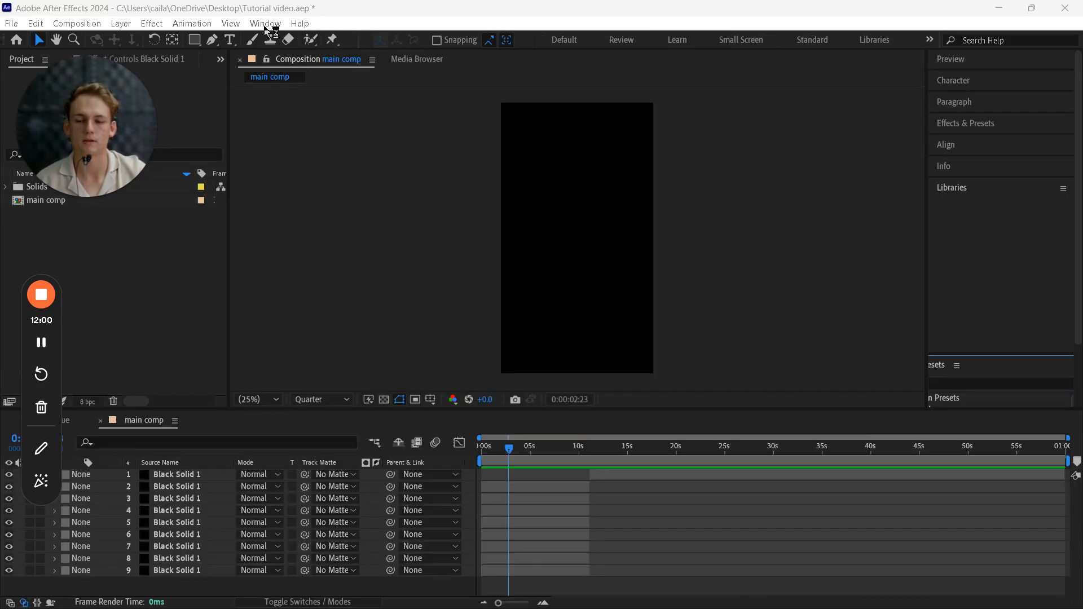
{"action": "left_click", "coordinate": [265, 25]}
{"action": "mouse_move", "coordinate": [428, 35]}
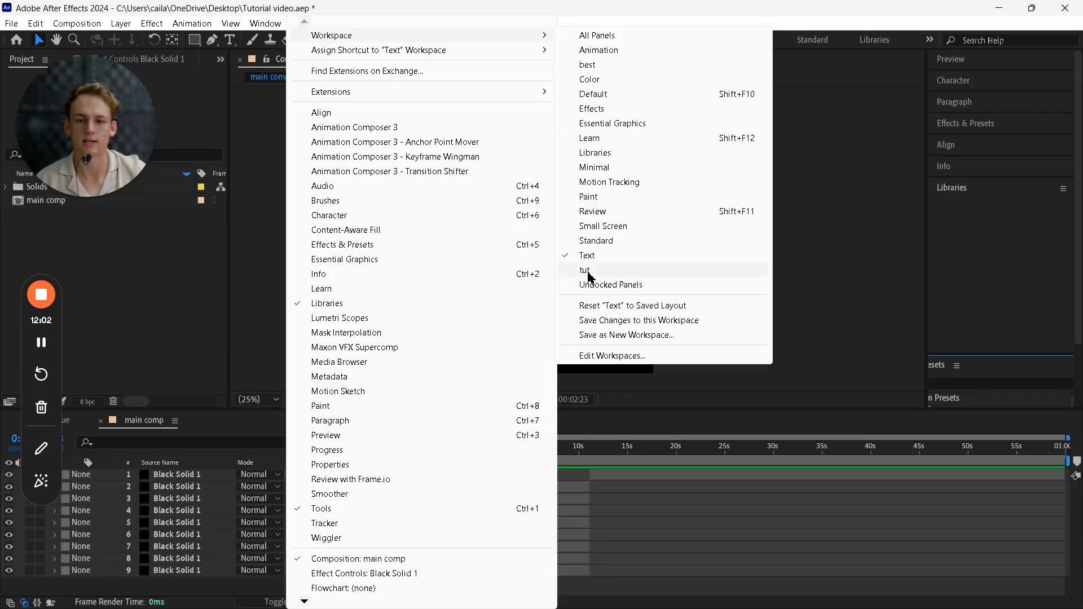
{"action": "left_click", "coordinate": [587, 272]}
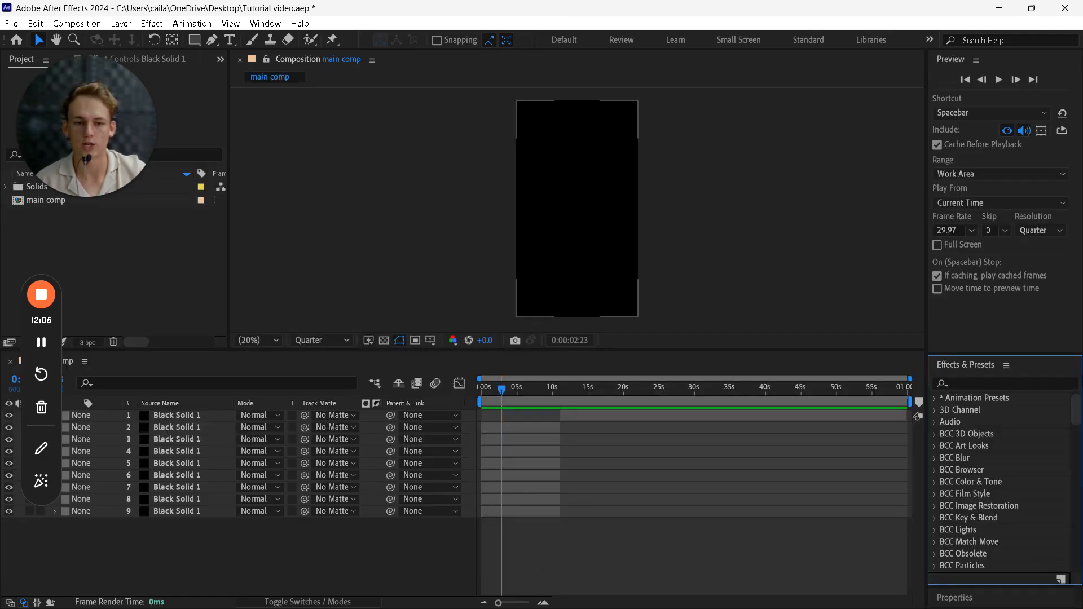
- Switch to the saved workspace named best
{"action": "left_click", "coordinate": [277, 25]}
{"action": "mouse_move", "coordinate": [395, 35]}
{"action": "left_click", "coordinate": [633, 65]}
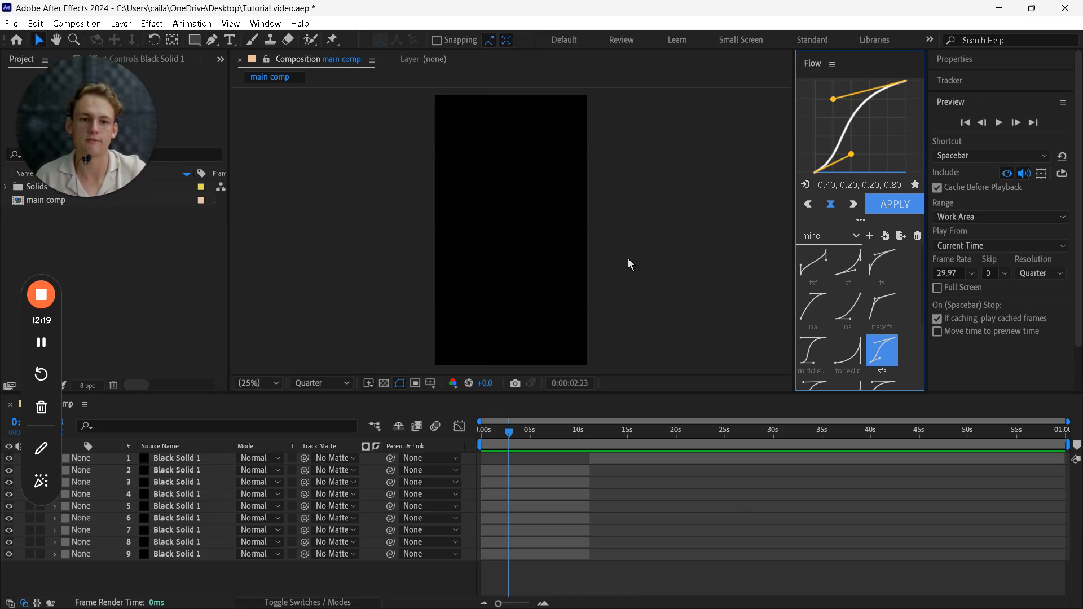
- Try several curve presets in the Flow panel, ending with na, and collapse the Preview panel
{"action": "left_click", "coordinate": [812, 262]}
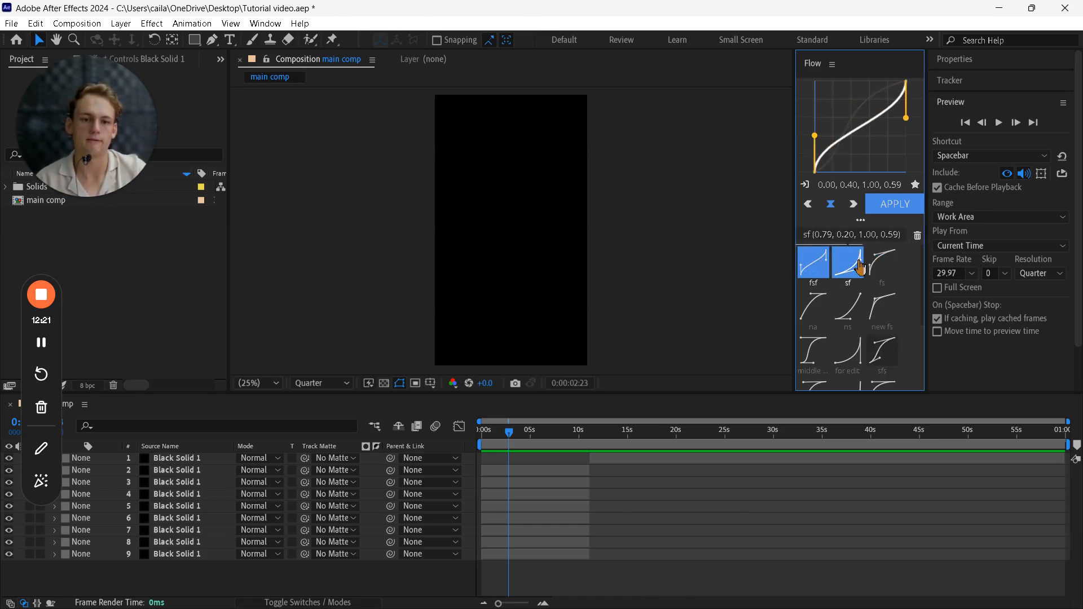
{"action": "left_click", "coordinate": [869, 263]}
{"action": "left_click", "coordinate": [812, 307]}
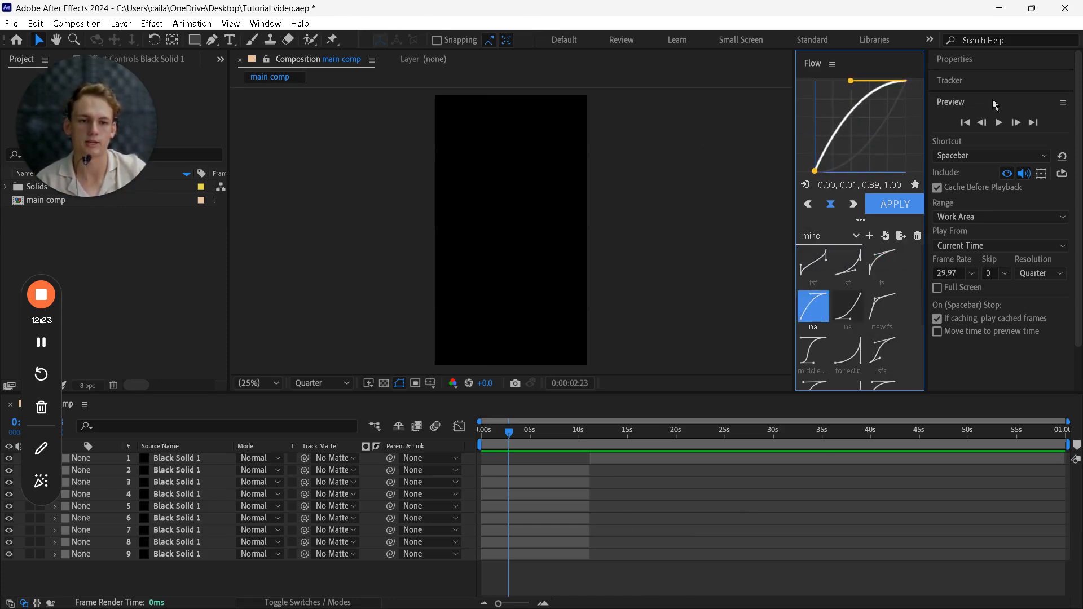
{"action": "left_click", "coordinate": [952, 107]}
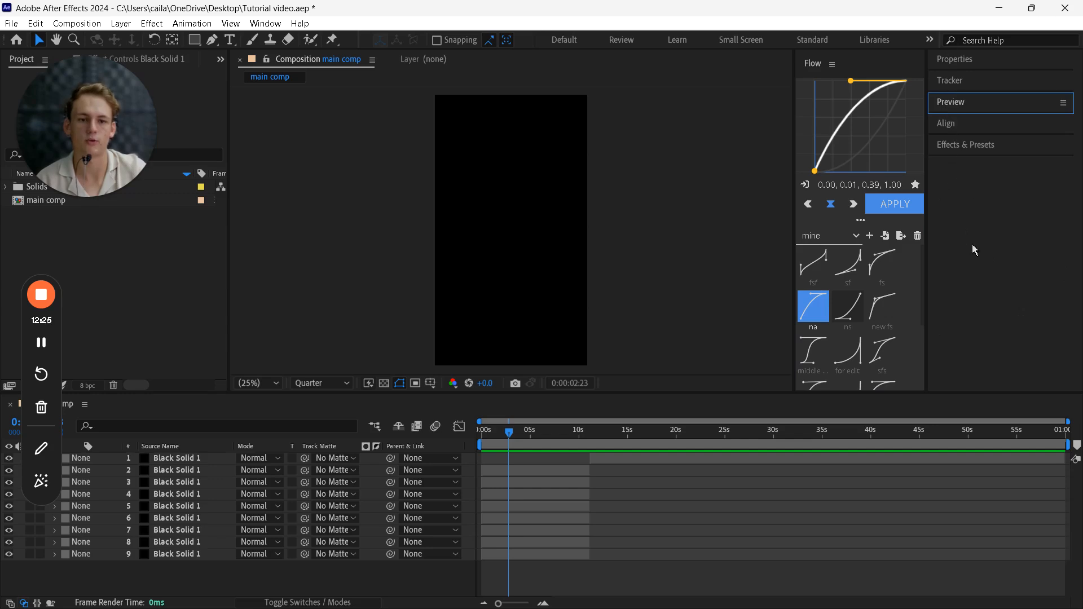
- Switch to the PowerPoint slide show and advance the Overview of the Editing Workspace slide to its Reset to Default point
{"action": "left_click", "coordinate": [273, 25]}
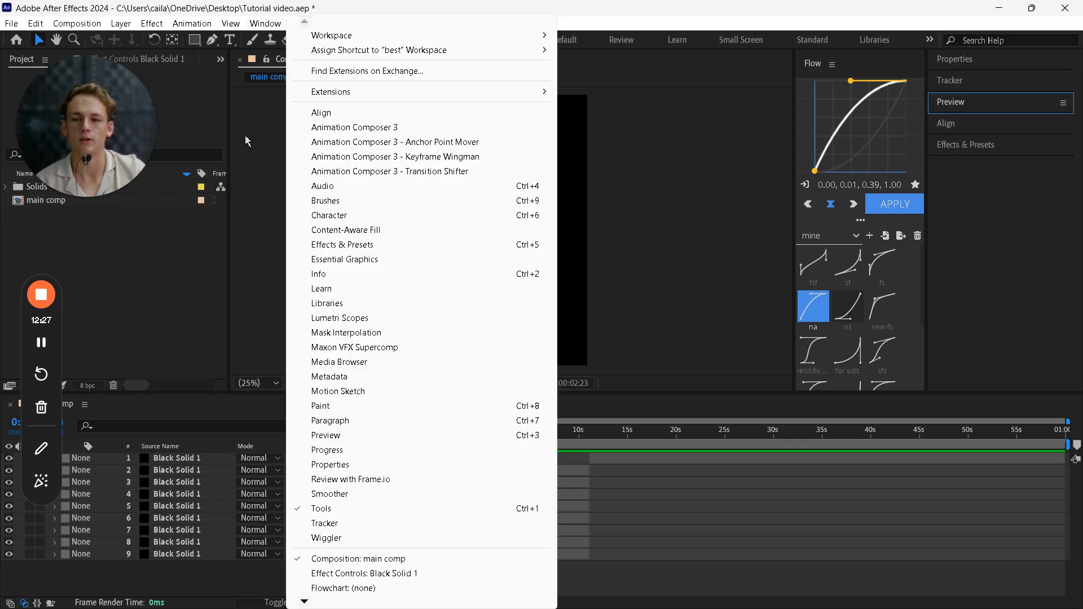
{"action": "left_click", "coordinate": [244, 135]}
{"action": "key", "text": "super"}
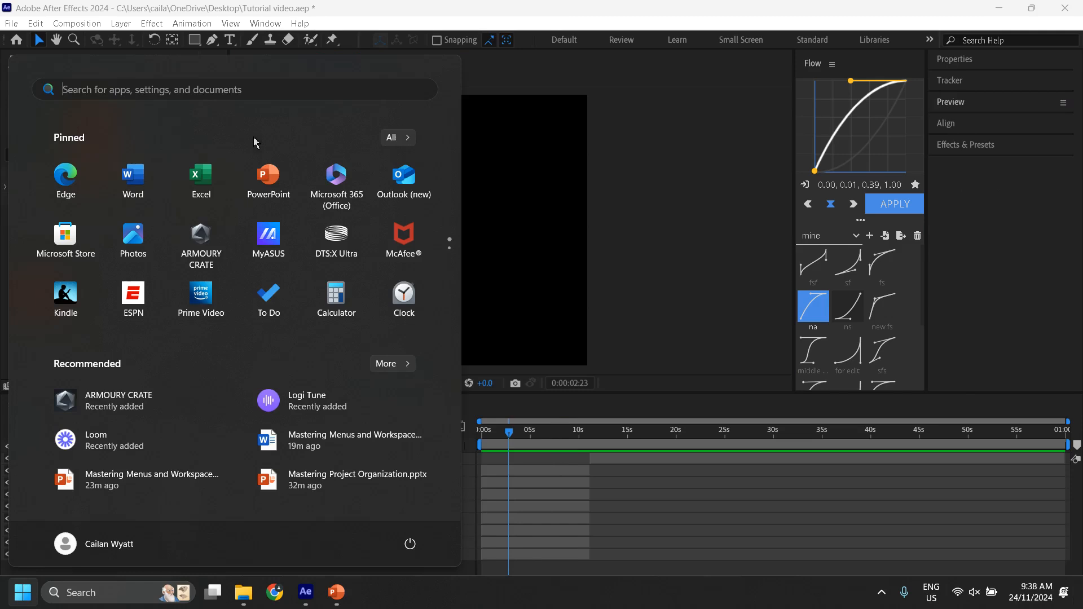
{"action": "mouse_move", "coordinate": [336, 592]}
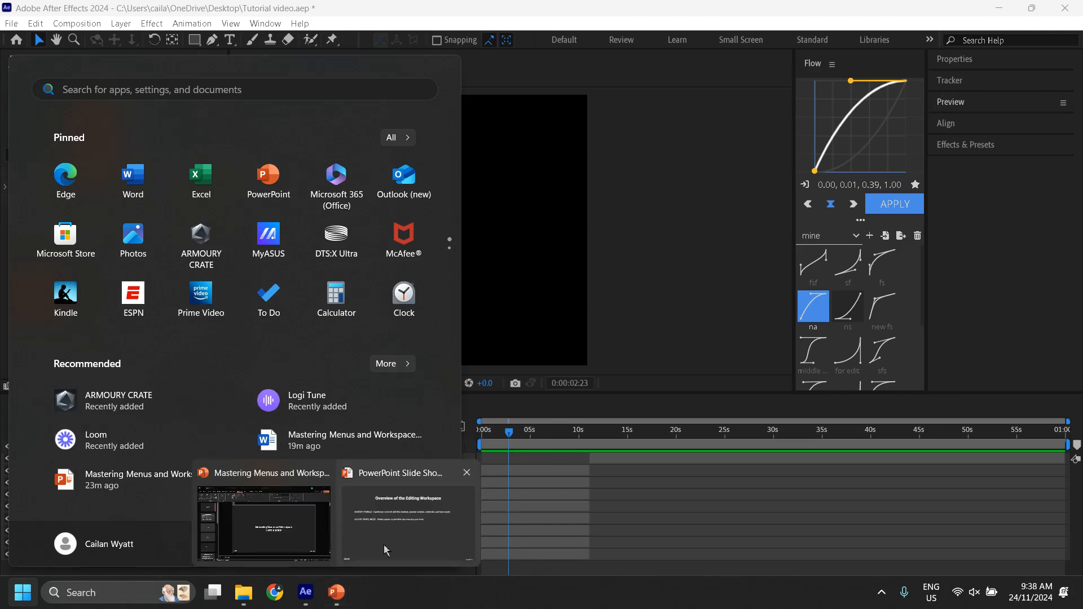
{"action": "left_click", "coordinate": [386, 550]}
{"action": "left_click", "coordinate": [489, 360]}
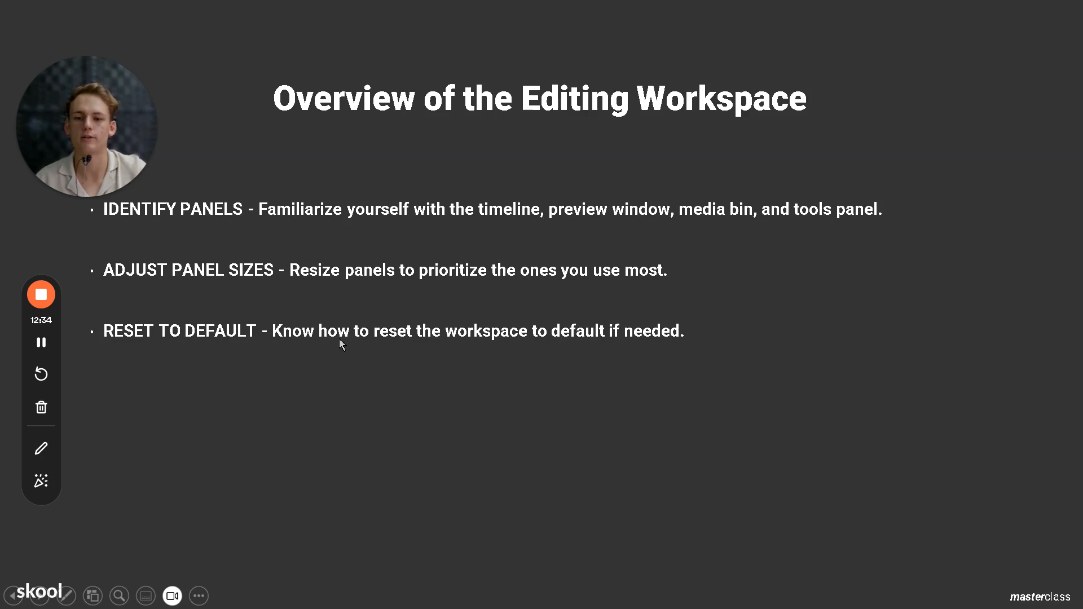
- Switch back to After Effects and look at the workspace commands, including the reset of best to its saved layout
{"action": "key", "text": "super"}
{"action": "mouse_move", "coordinate": [337, 606]}
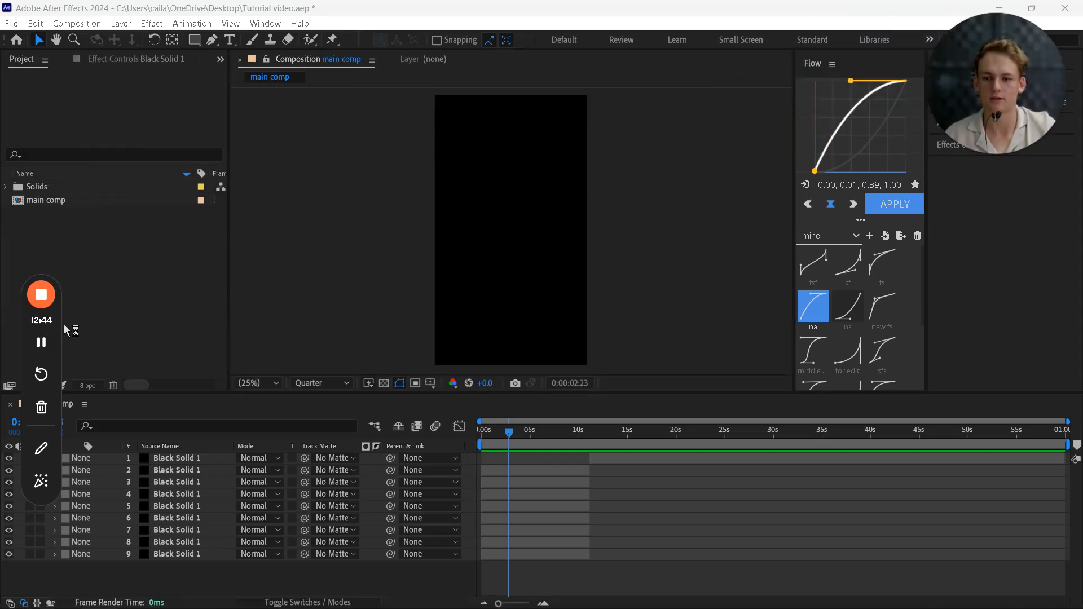
{"action": "left_click_drag", "start_coordinate": [53, 326], "coordinate": [1015, 294]}
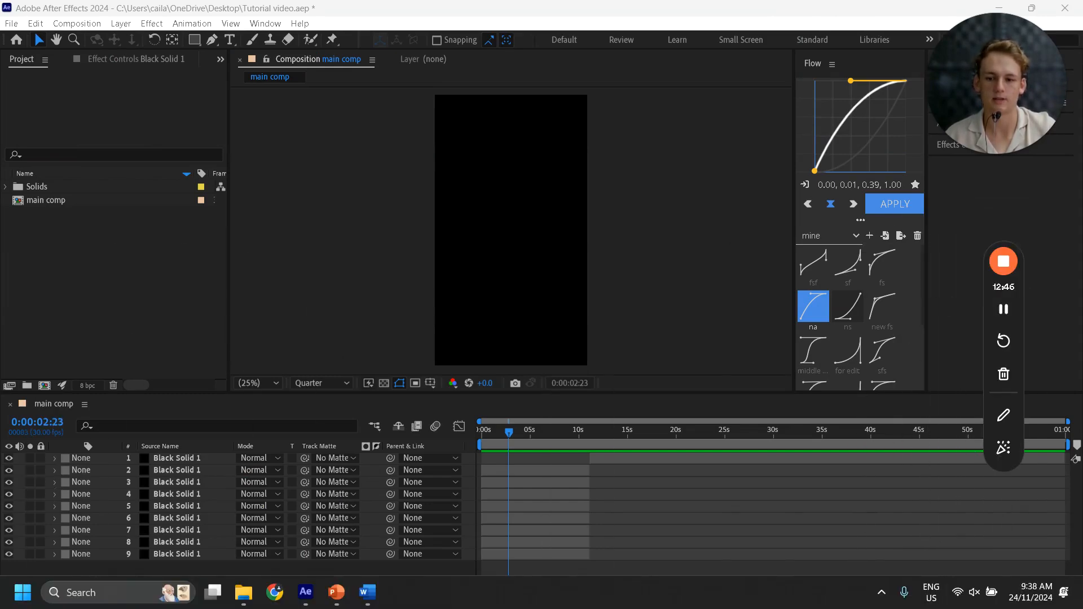
{"action": "mouse_move", "coordinate": [367, 592]}
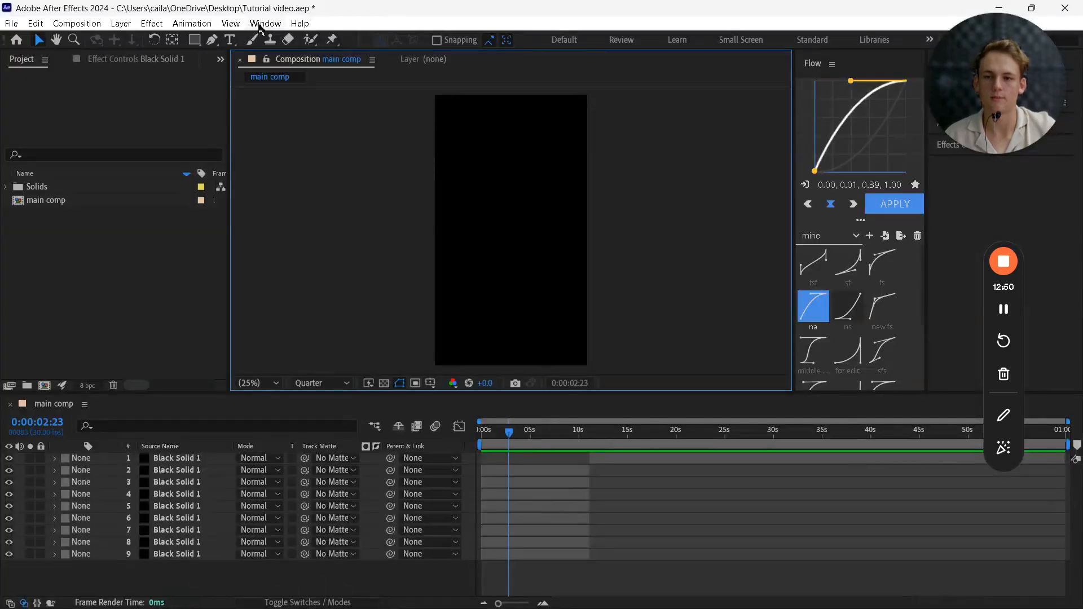
{"action": "left_click", "coordinate": [252, 25]}
{"action": "mouse_move", "coordinate": [311, 39]}
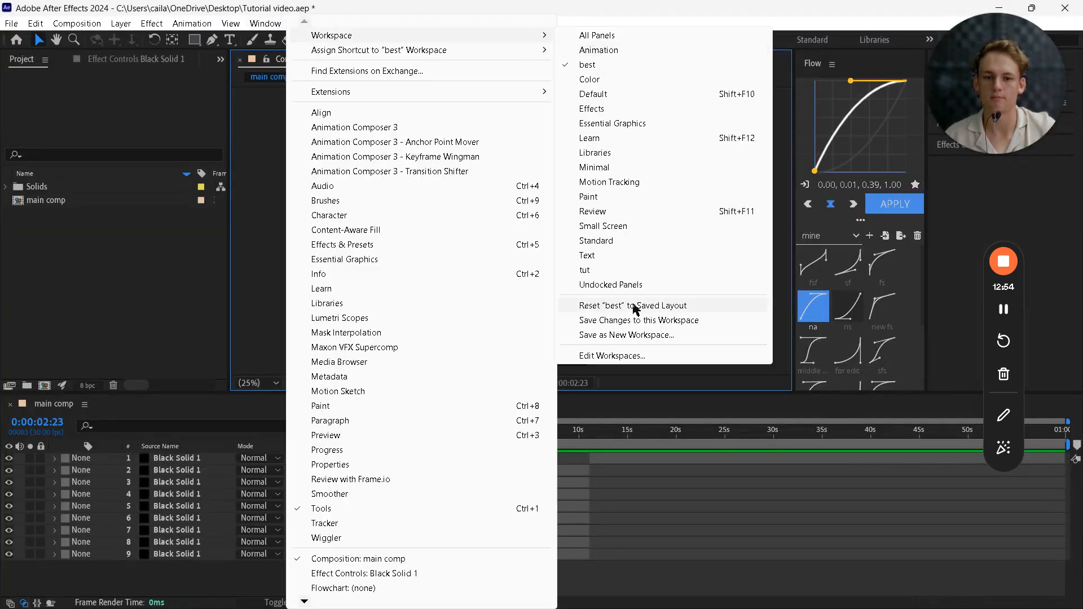
{"action": "left_click", "coordinate": [135, 302]}
- Dock the Flow panel into the Composition panel's group and reset the best workspace to its saved layout
{"action": "left_click_drag", "start_coordinate": [822, 64], "coordinate": [536, 198]}
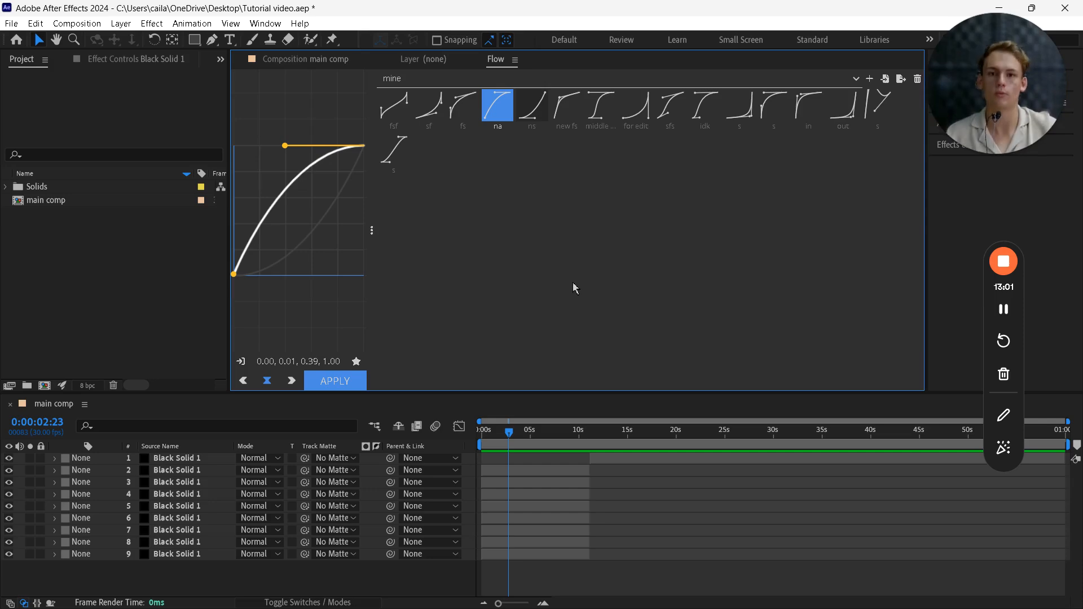
{"action": "left_click", "coordinate": [265, 23]}
{"action": "mouse_move", "coordinate": [530, 35]}
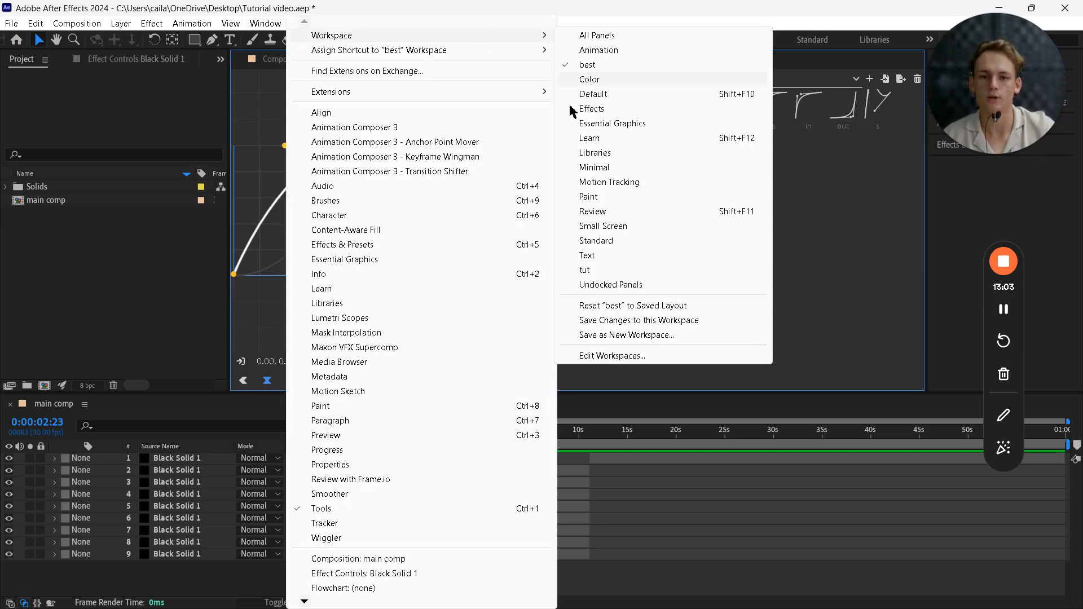
{"action": "left_click", "coordinate": [599, 311]}
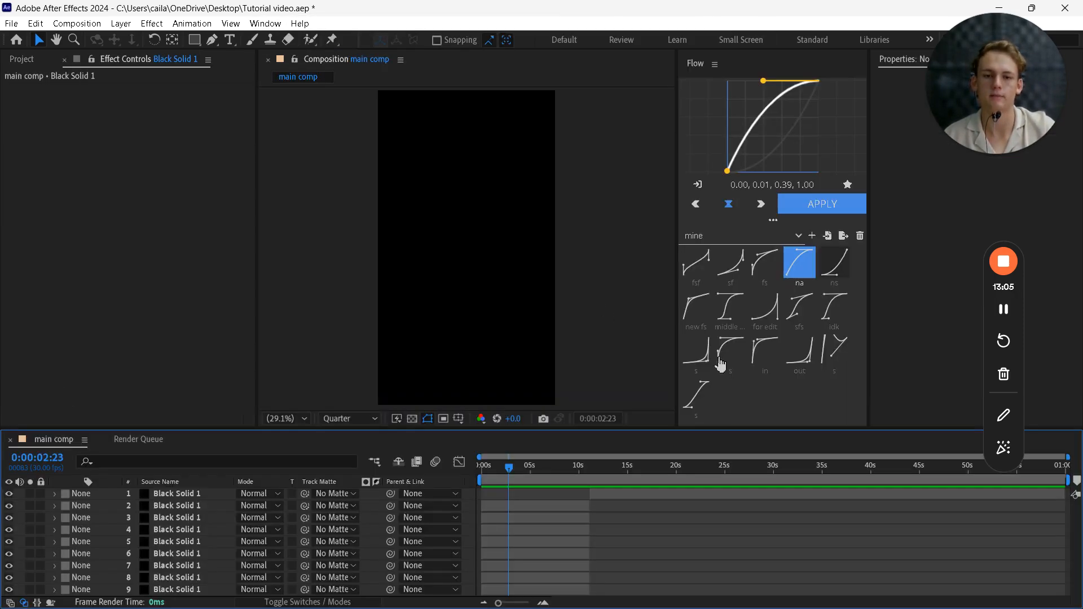
- Maximize the main comp timeline panel and restore the layout by resetting the best workspace
{"action": "left_click", "coordinate": [272, 23]}
{"action": "left_click", "coordinate": [135, 265]}
{"action": "left_click", "coordinate": [549, 440]}
{"action": "key", "text": "grave"}
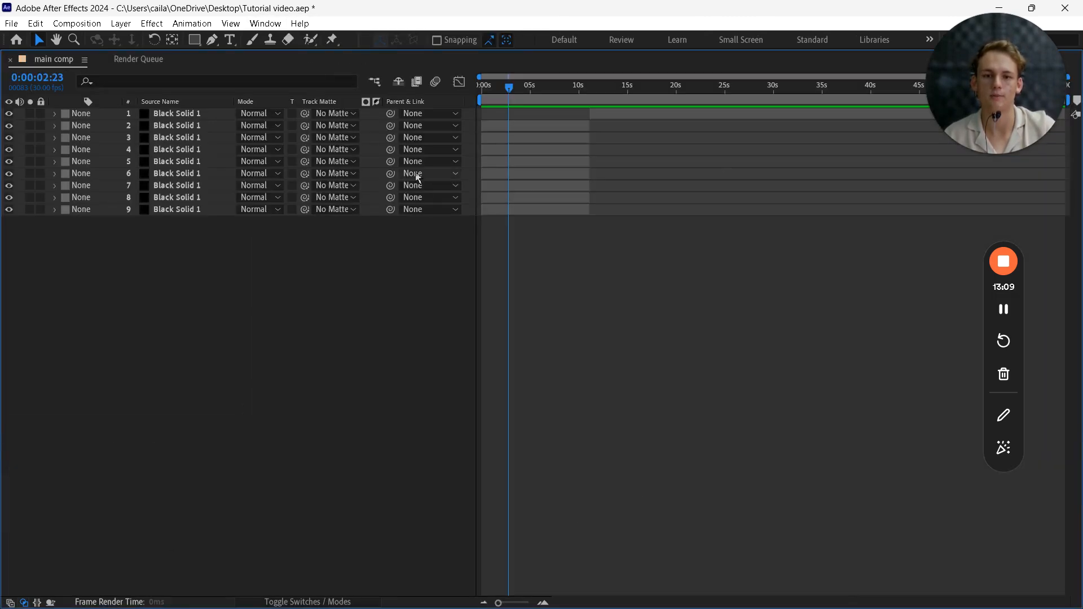
{"action": "left_click", "coordinate": [255, 27]}
{"action": "mouse_move", "coordinate": [325, 36]}
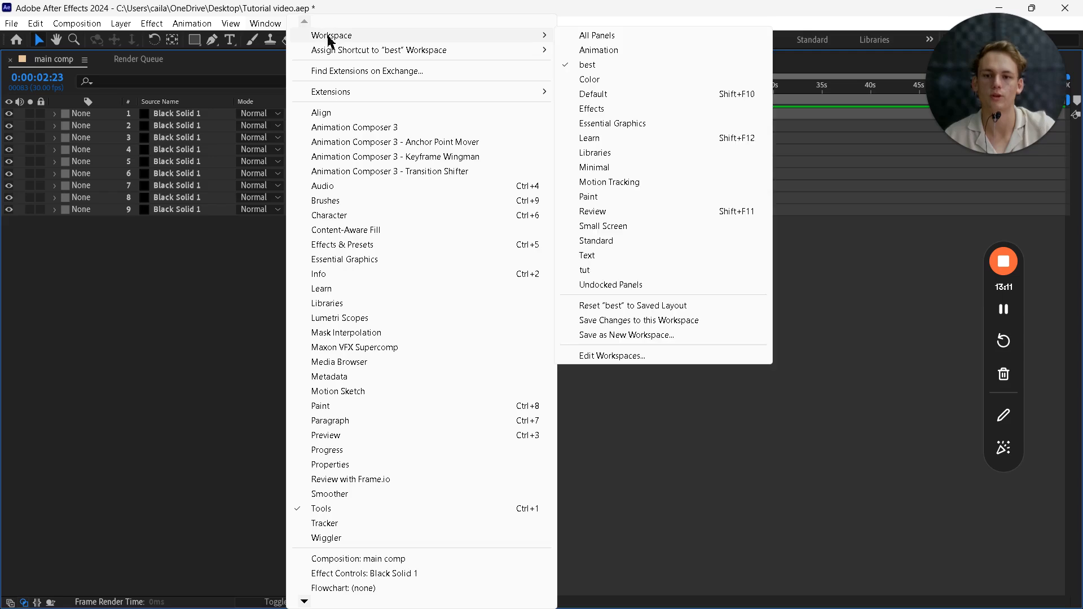
{"action": "left_click", "coordinate": [605, 305]}
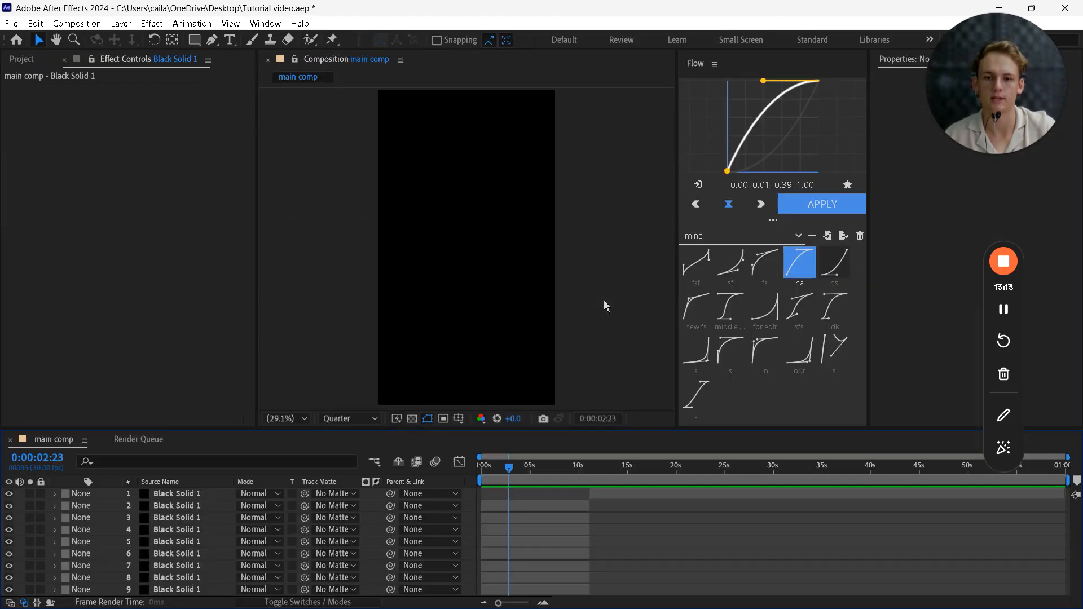
- Switch to the PowerPoint slide show and advance to the Timeline point of the Interface Overview slide
{"action": "left_click", "coordinate": [266, 28]}
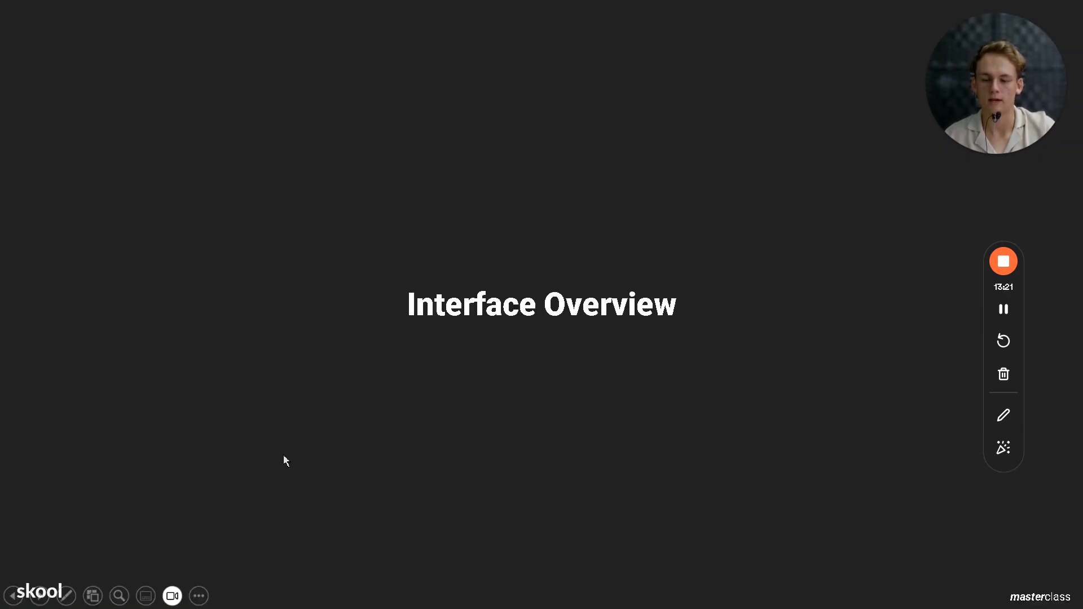
{"action": "left_click", "coordinate": [283, 454]}
{"action": "left_click", "coordinate": [283, 455]}
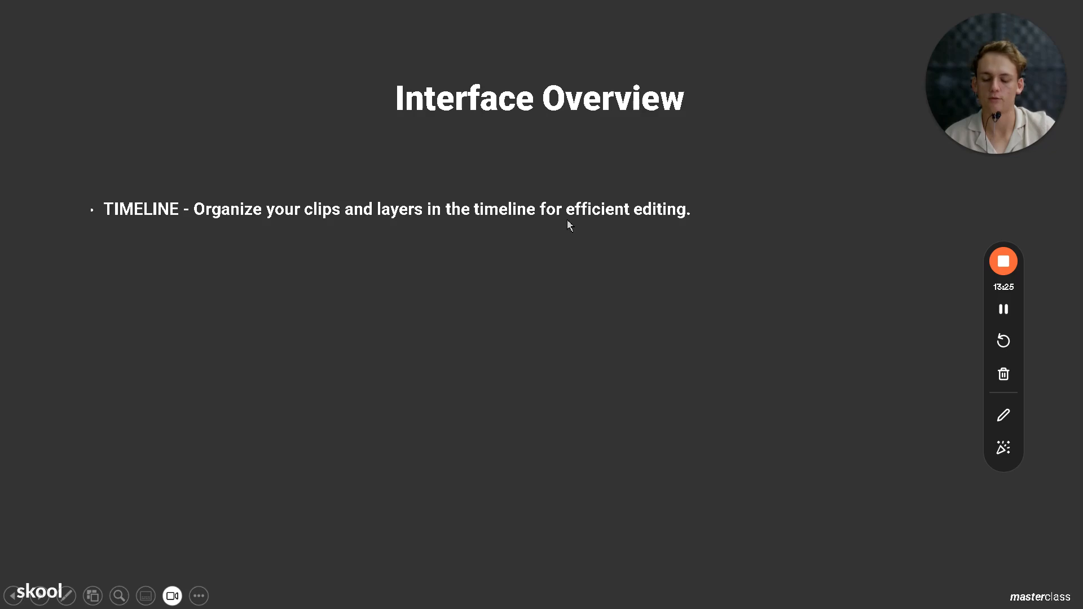
- Switch back to After Effects and delete all the Black Solid 1 layers from main comp
{"action": "key", "text": "super"}
{"action": "left_click", "coordinate": [307, 595]}
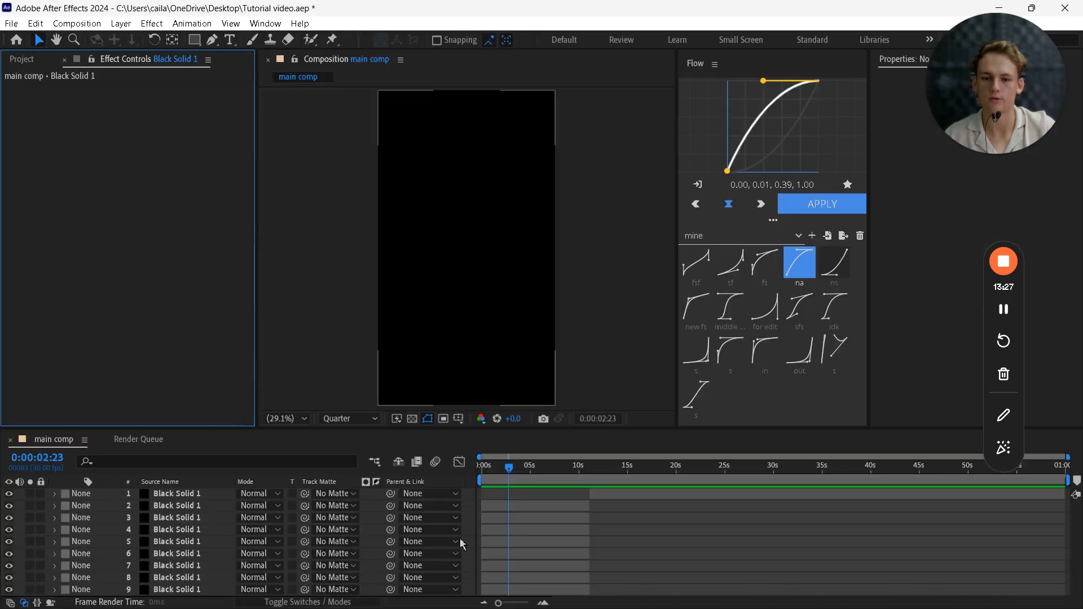
{"action": "left_click", "coordinate": [209, 590]}
{"action": "left_click", "coordinate": [198, 507], "text": "shift"}
{"action": "key", "text": "Delete"}
{"action": "left_click", "coordinate": [198, 496]}
{"action": "key", "text": "Delete"}
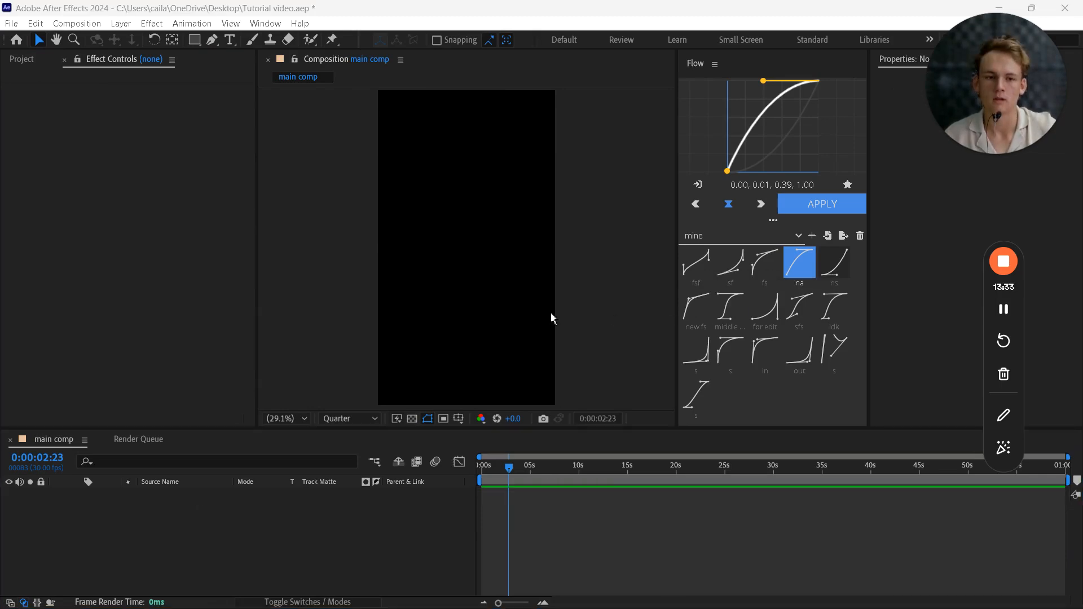
- Import twitter.png and the Travis Scott 90210 2nd Part MP3 from the desktop's tutorial clips folder into the project
{"action": "left_click", "coordinate": [20, 60]}
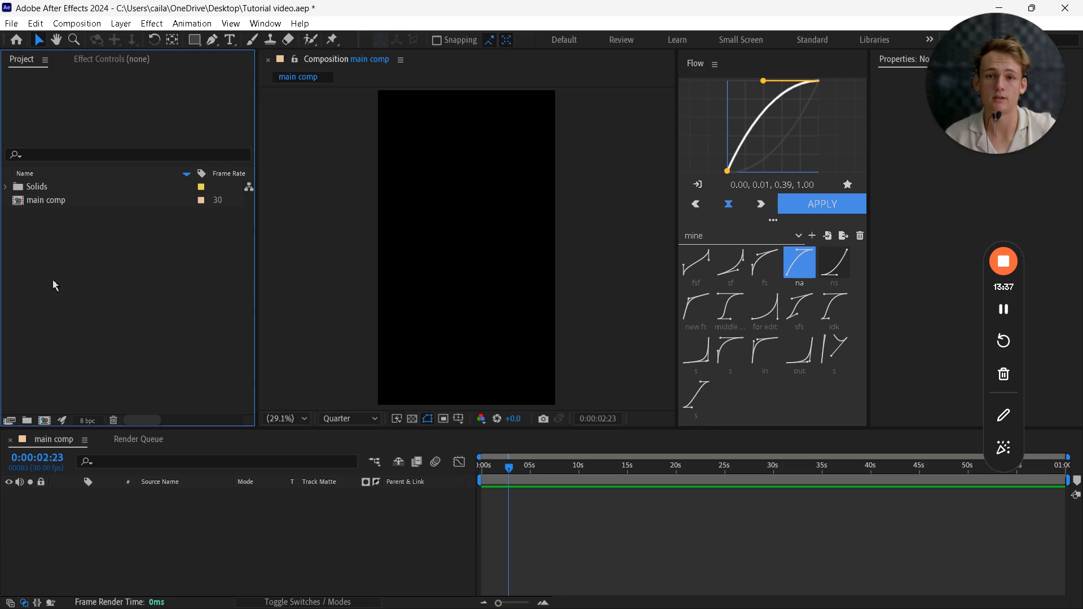
{"action": "right_click", "coordinate": [66, 252]}
{"action": "mouse_move", "coordinate": [114, 322]}
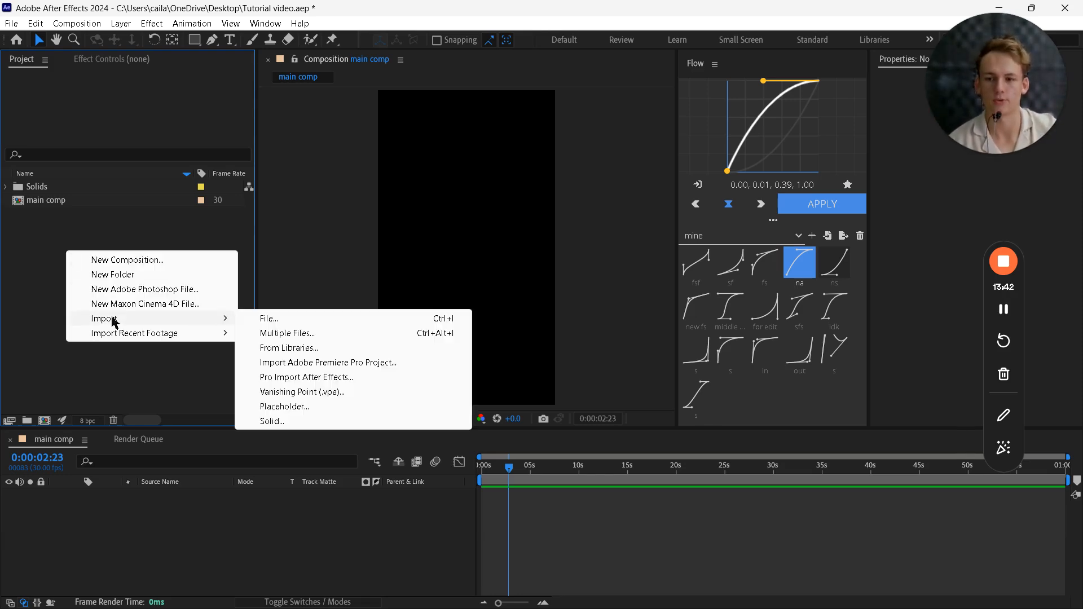
{"action": "left_click", "coordinate": [267, 319]}
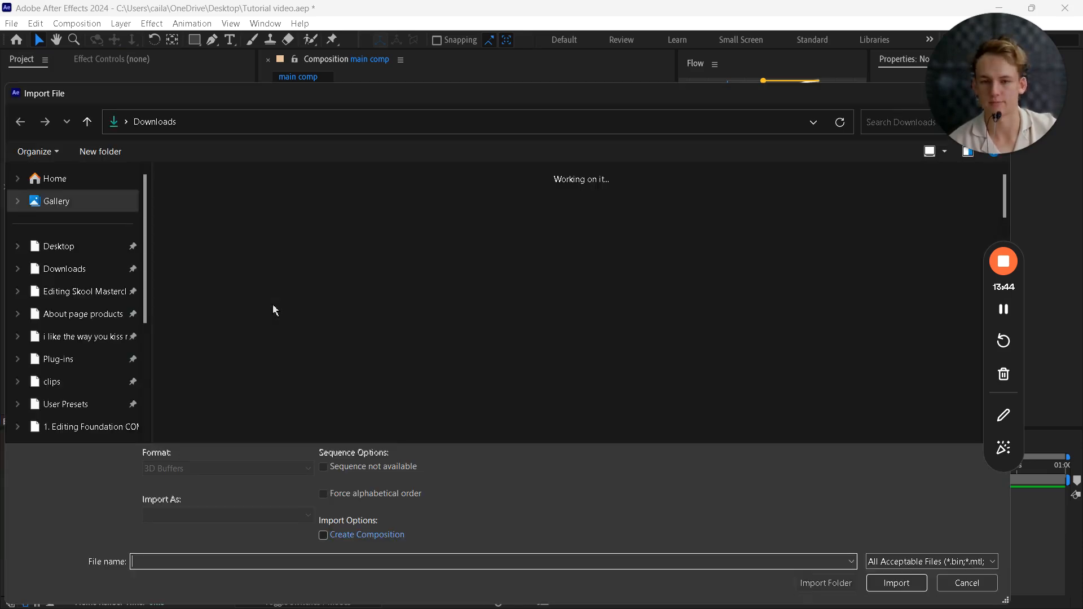
{"action": "left_click", "coordinate": [93, 249]}
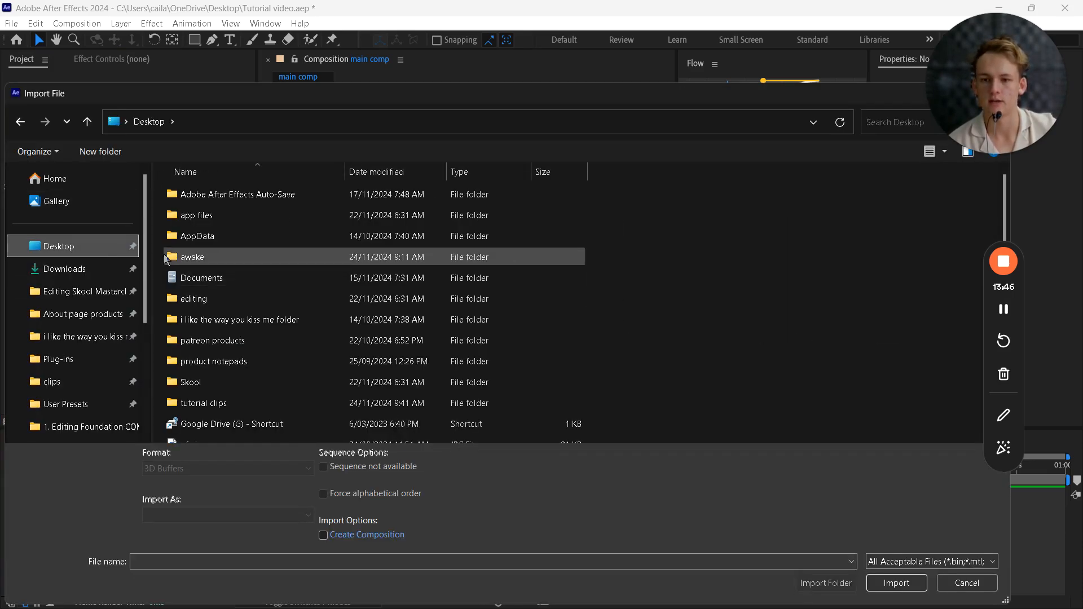
{"action": "scroll", "coordinate": [300, 280], "scroll_direction": "down", "scroll_amount": 1}
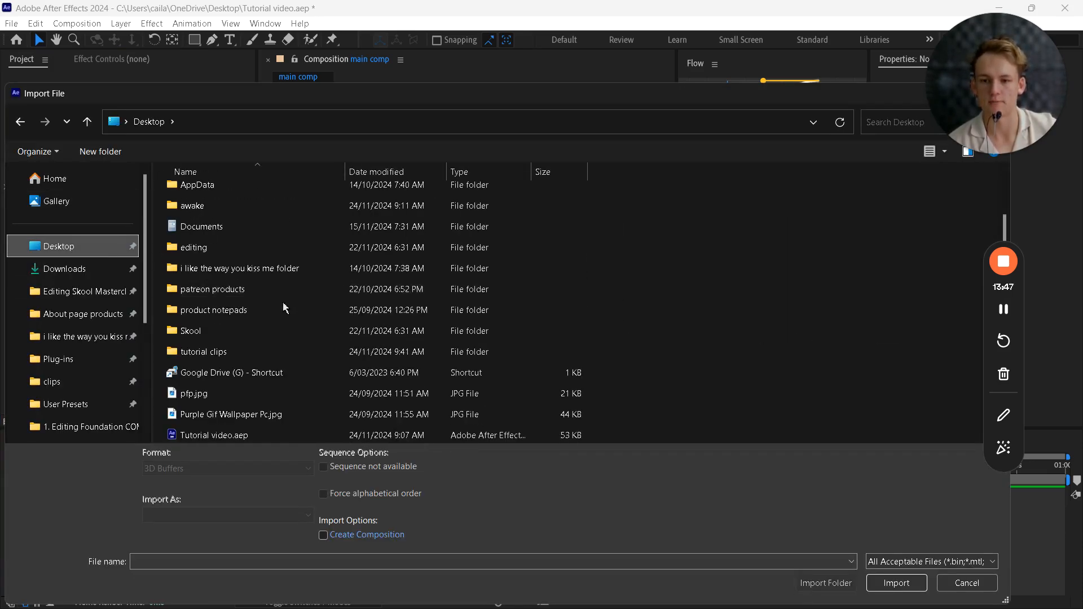
{"action": "double_click", "coordinate": [275, 348]}
{"action": "left_click_drag", "start_coordinate": [328, 309], "coordinate": [225, 210]}
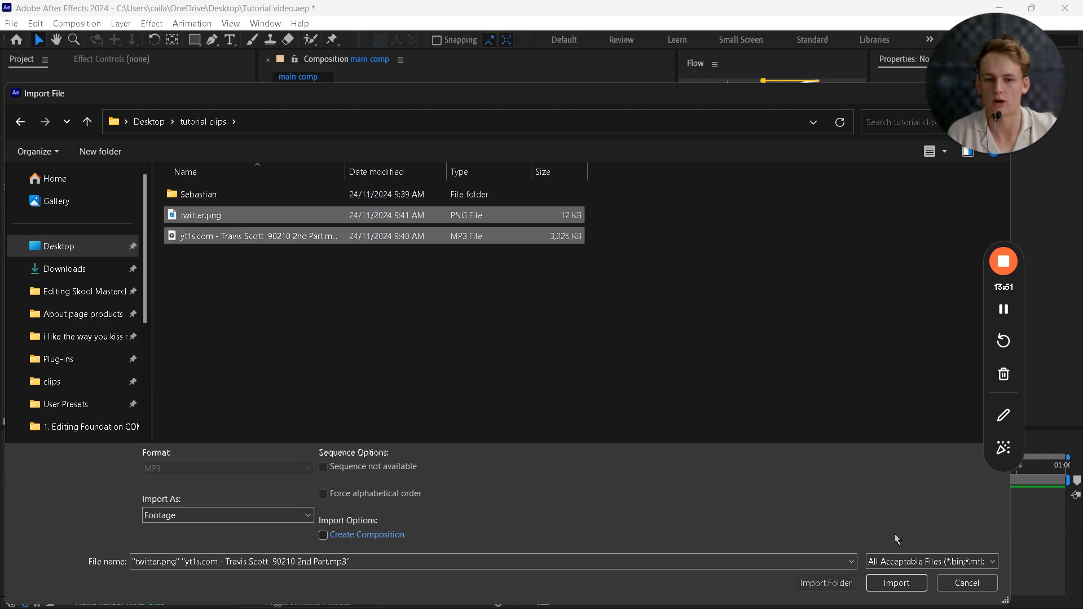
{"action": "left_click", "coordinate": [896, 582]}
- Import Sebastian.mp4 from the Sebastian subfolder of tutorial clips into the project
{"action": "right_click", "coordinate": [137, 311]}
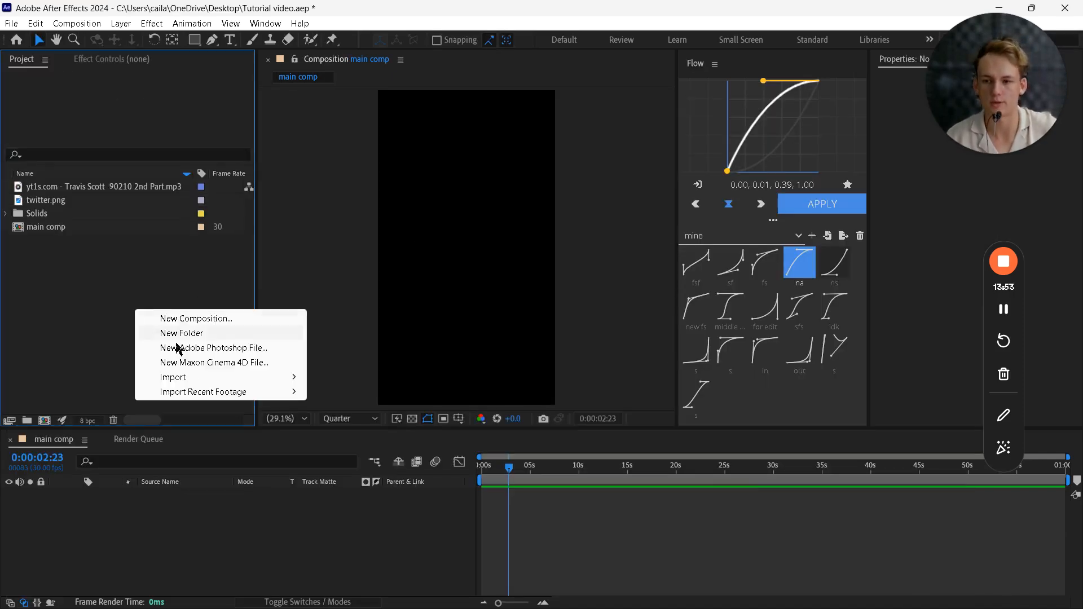
{"action": "mouse_move", "coordinate": [198, 380]}
{"action": "left_click", "coordinate": [334, 374]}
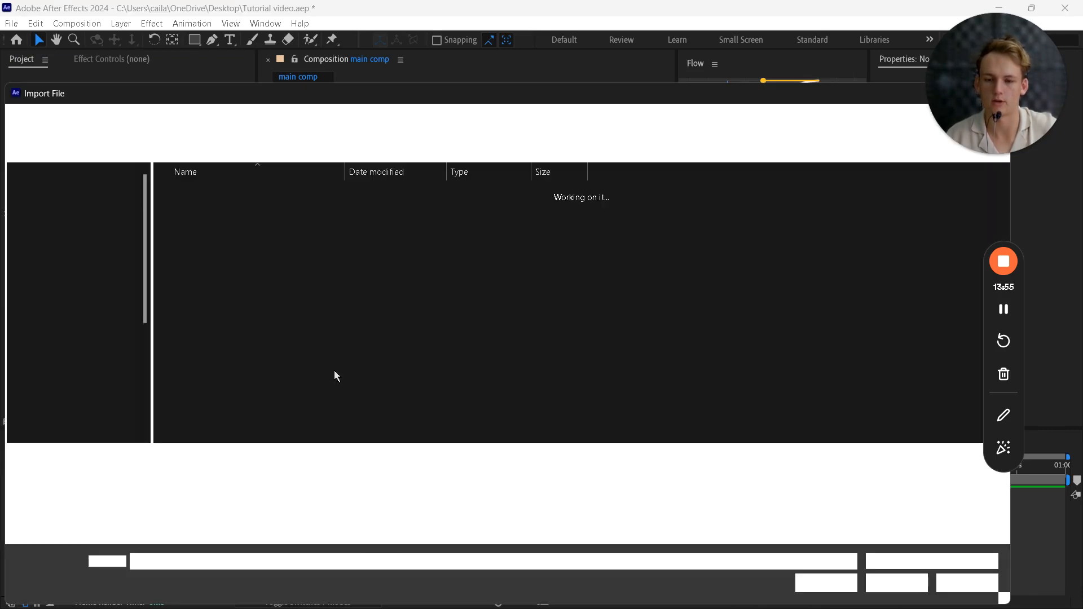
{"action": "double_click", "coordinate": [194, 195]}
{"action": "double_click", "coordinate": [193, 202]}
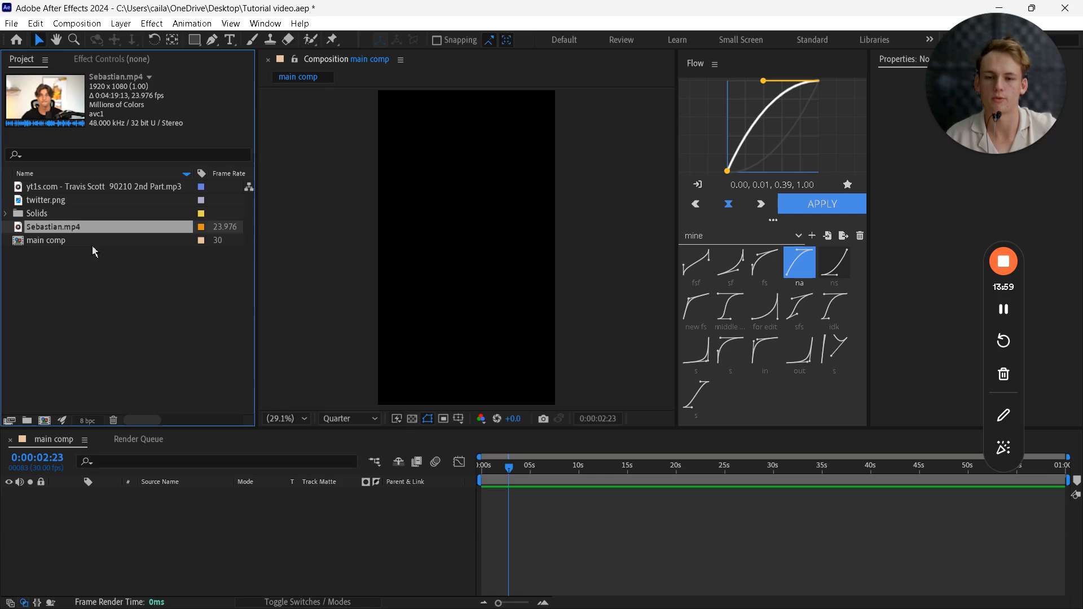
- Check the Interface Overview slide in PowerPoint and return to After Effects
{"action": "key", "text": "super"}
{"action": "left_click", "coordinate": [336, 593]}
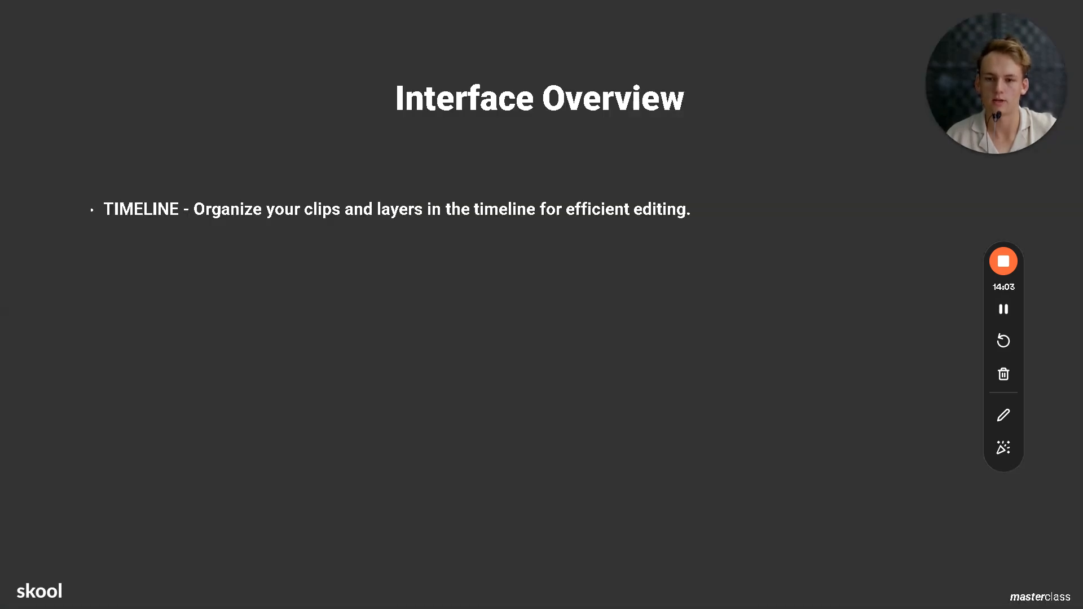
{"action": "key", "text": "super"}
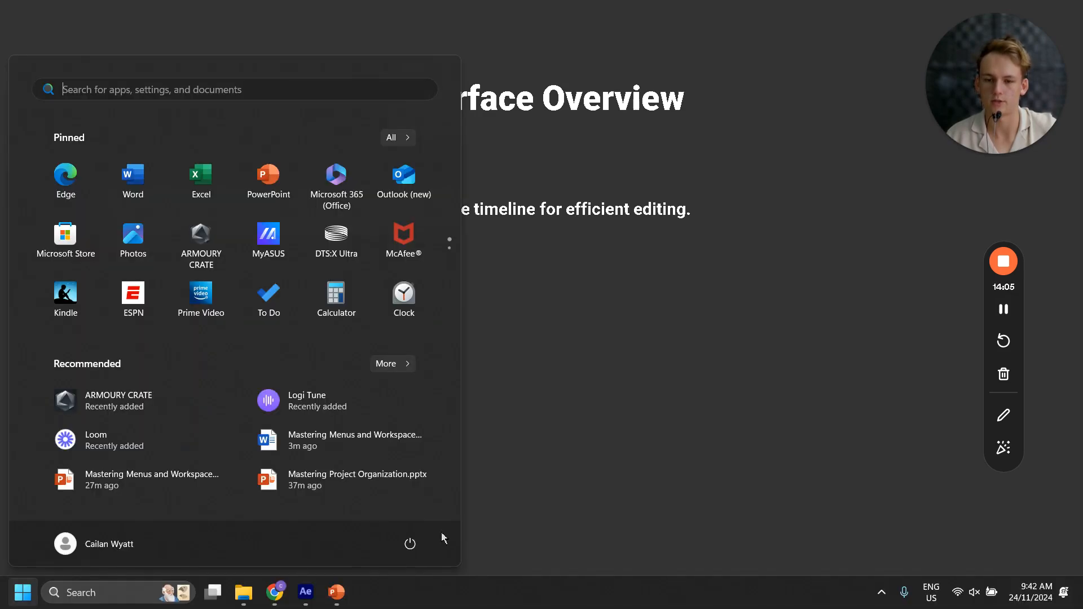
{"action": "left_click", "coordinate": [308, 593]}
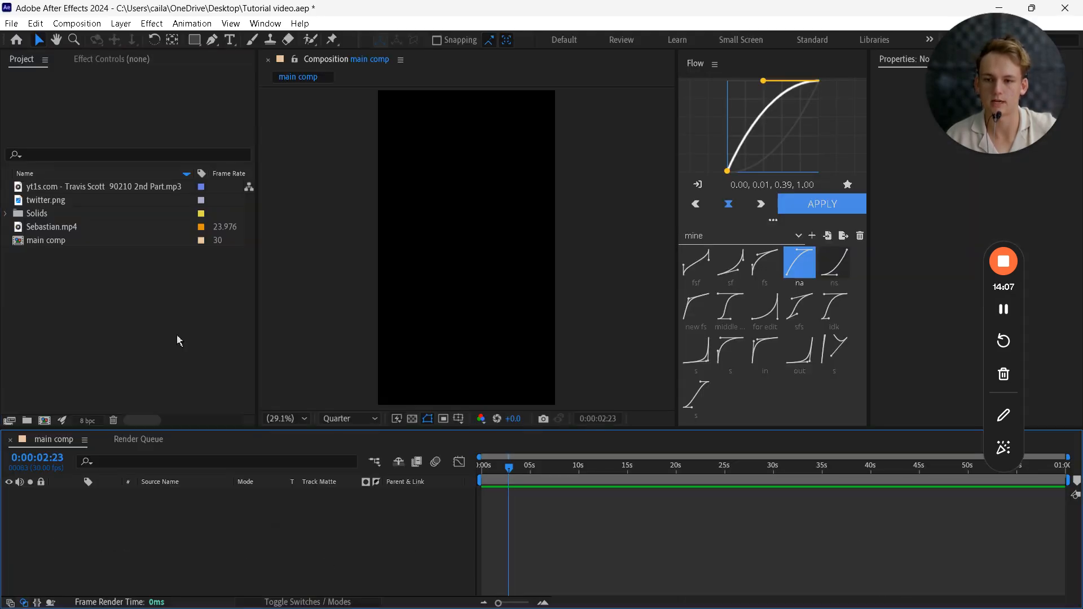
{"action": "right_click", "coordinate": [71, 341]}
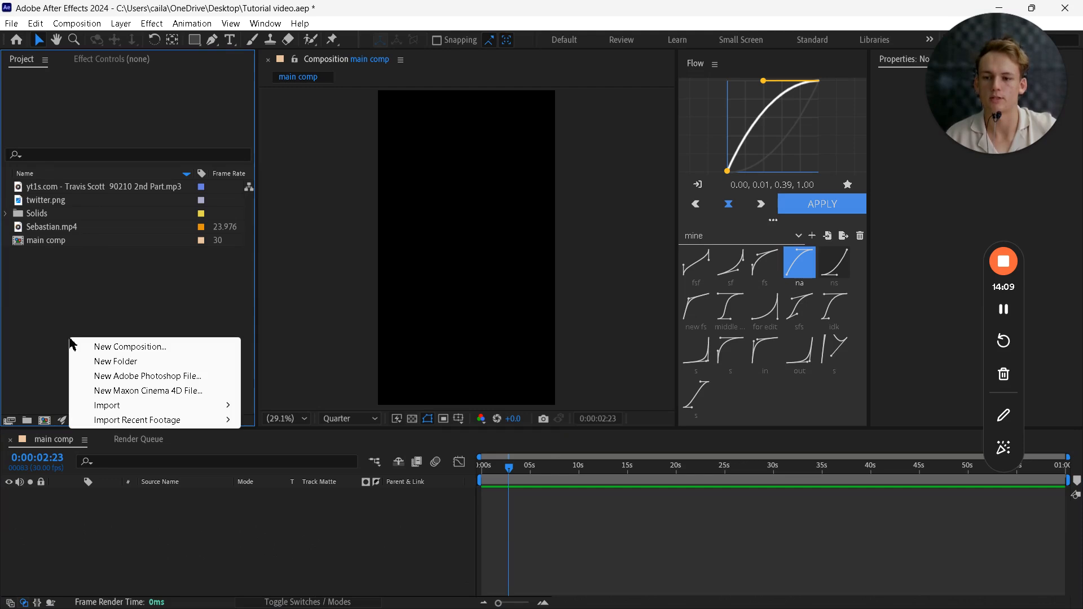
{"action": "mouse_move", "coordinate": [111, 406]}
{"action": "left_click", "coordinate": [263, 406]}
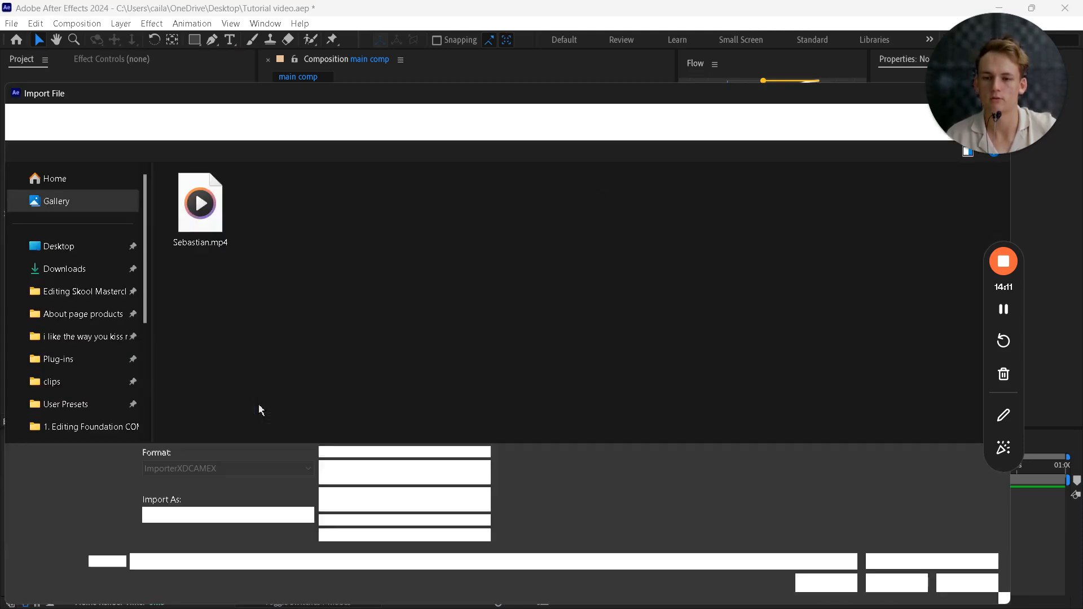
{"action": "left_click_drag", "start_coordinate": [816, 93], "coordinate": [744, 101]}
{"action": "left_click", "coordinate": [924, 100]}
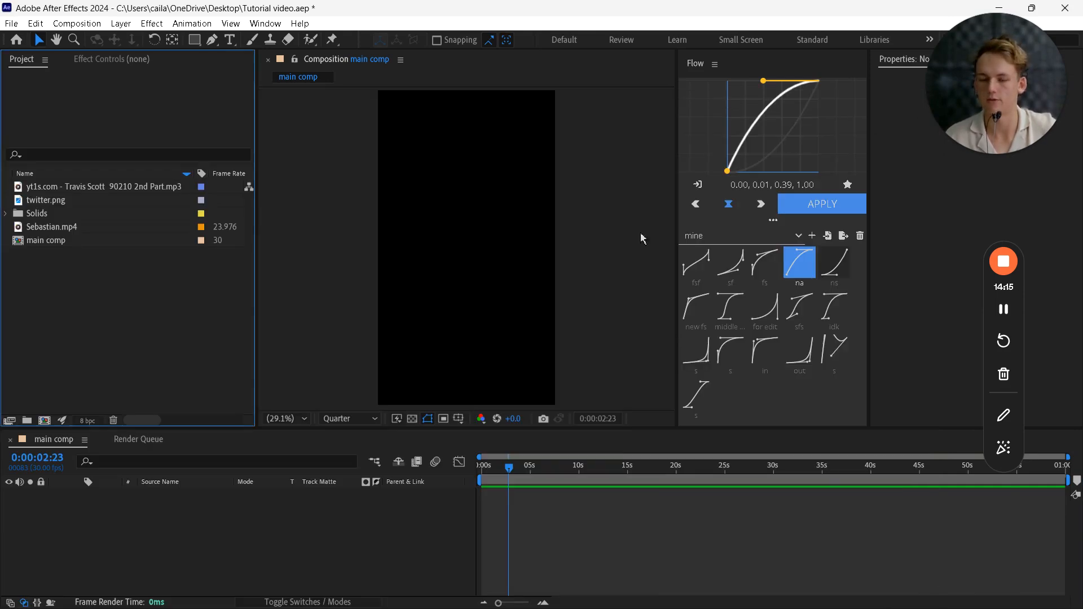
- Add Sebastian.mp4 from the project to the main comp timeline as a layer
{"action": "left_click", "coordinate": [85, 241]}
{"action": "left_click", "coordinate": [84, 231]}
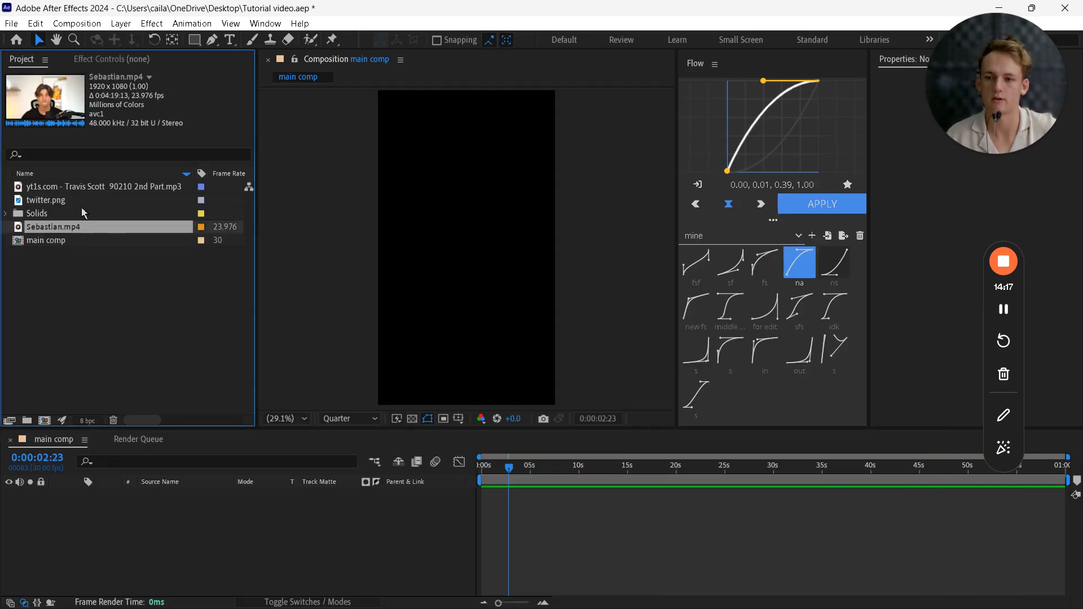
{"action": "left_click_drag", "start_coordinate": [84, 226], "coordinate": [116, 505]}
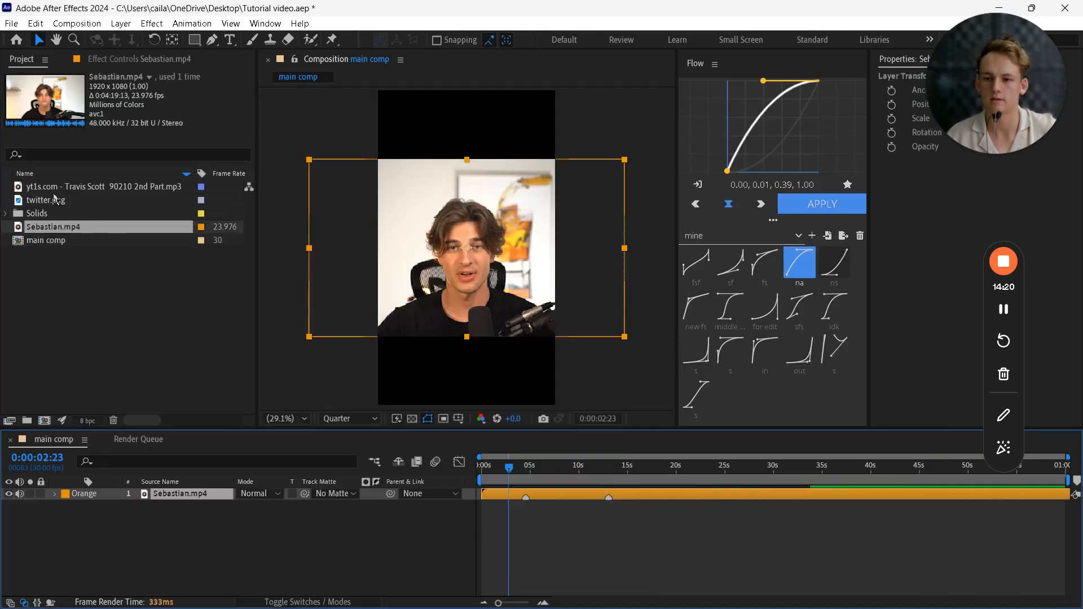
- Add the Travis Scott MP3 and twitter.png to main comp and set its preset to UHD (4K) 3840x2160, 29.97 fps
{"action": "left_click_drag", "start_coordinate": [56, 189], "coordinate": [175, 536]}
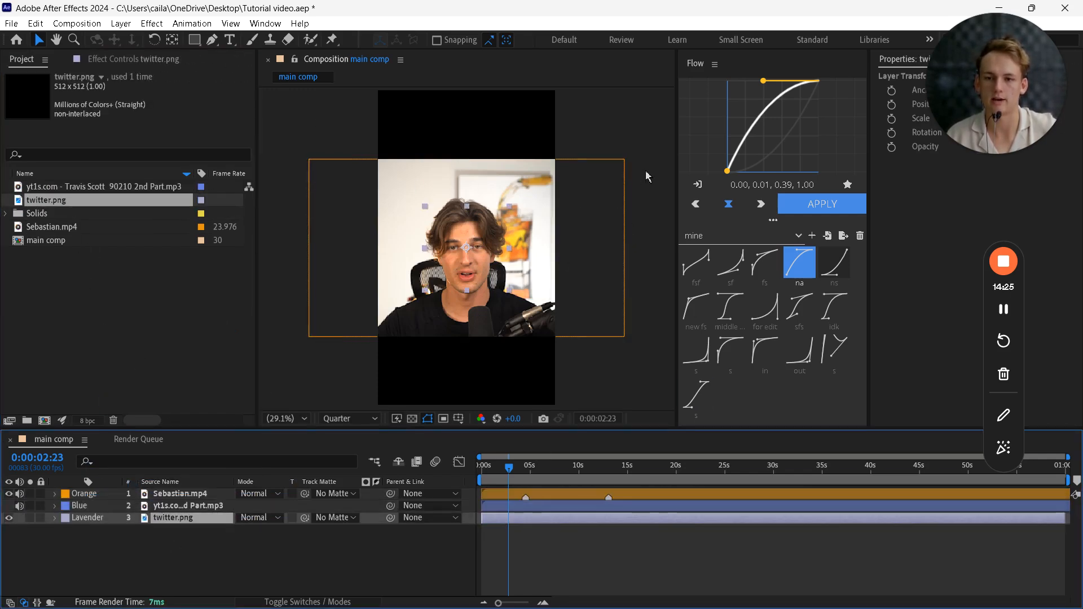
{"action": "right_click", "coordinate": [445, 165]}
{"action": "left_click", "coordinate": [395, 164]}
{"action": "left_click", "coordinate": [487, 183]}
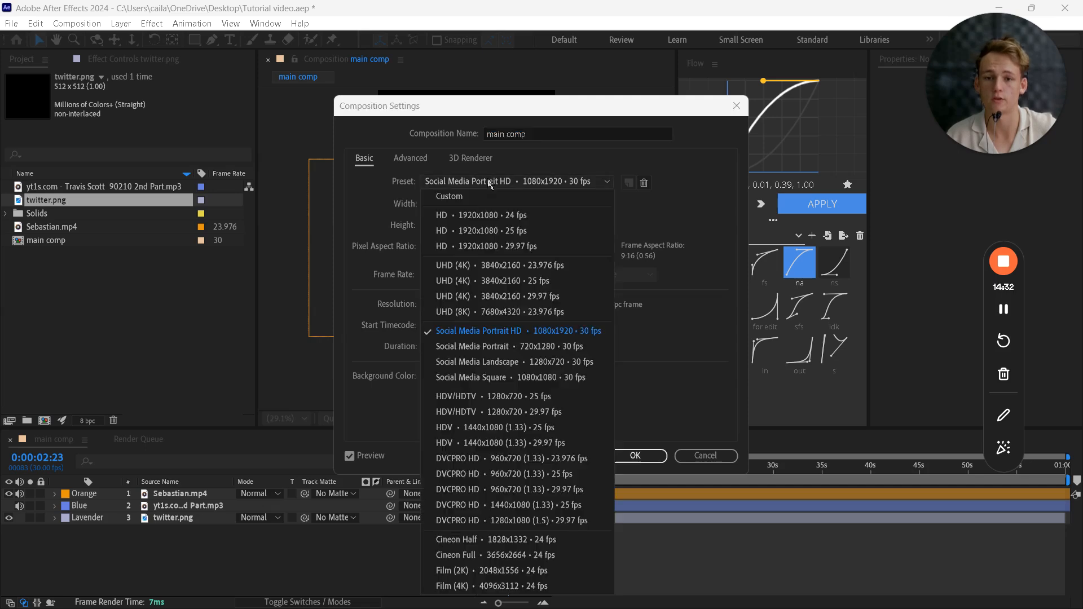
{"action": "left_click", "coordinate": [522, 299]}
{"action": "left_click", "coordinate": [629, 455]}
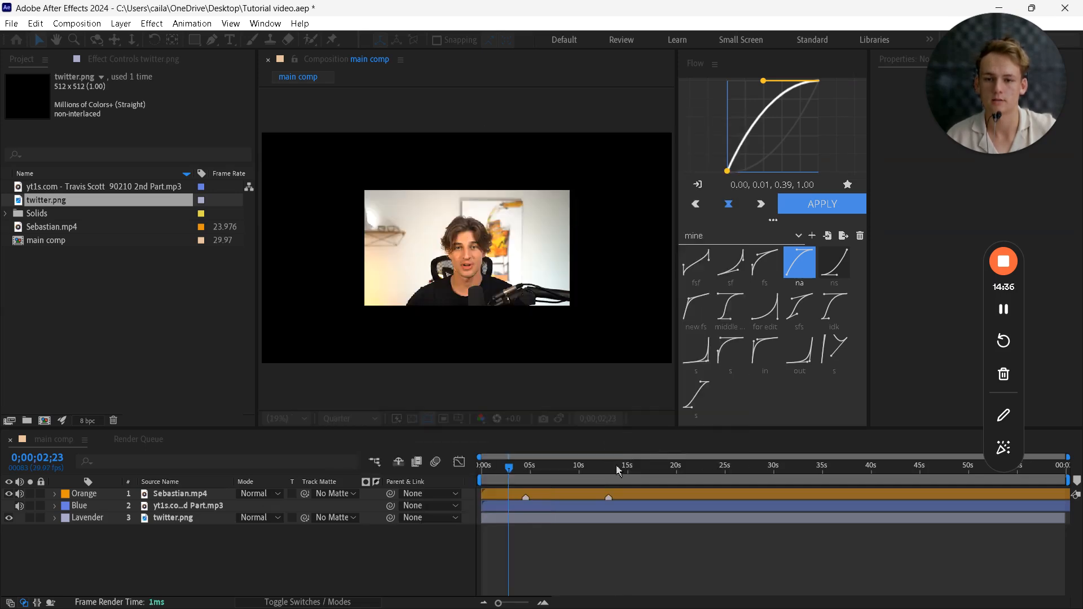
- Scale the Sebastian.mp4 layer to 200% so it fills the composition frame
{"action": "left_click", "coordinate": [594, 500]}
{"action": "key", "text": "s"}
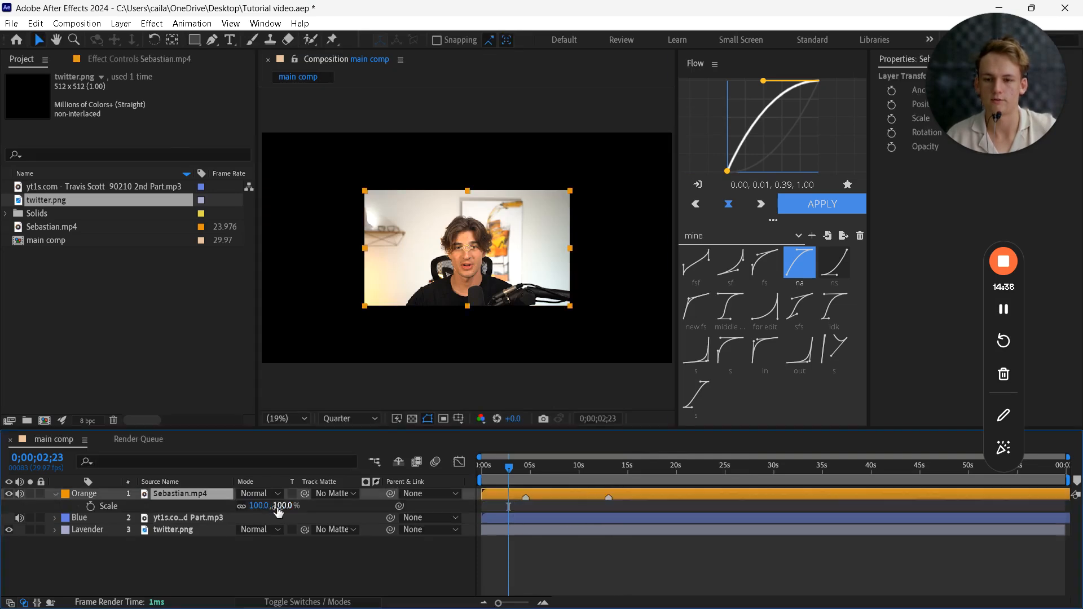
{"action": "left_click_drag", "start_coordinate": [287, 511], "coordinate": [350, 502]}
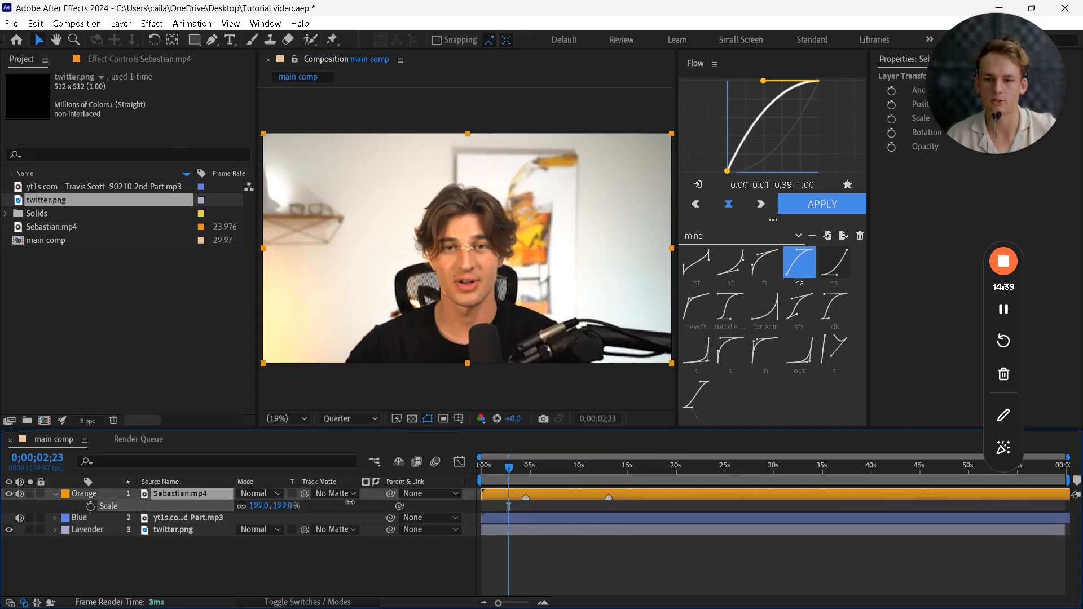
{"action": "left_click", "coordinate": [279, 506]}
{"action": "type", "text": "200"}
{"action": "key", "text": "Return"}
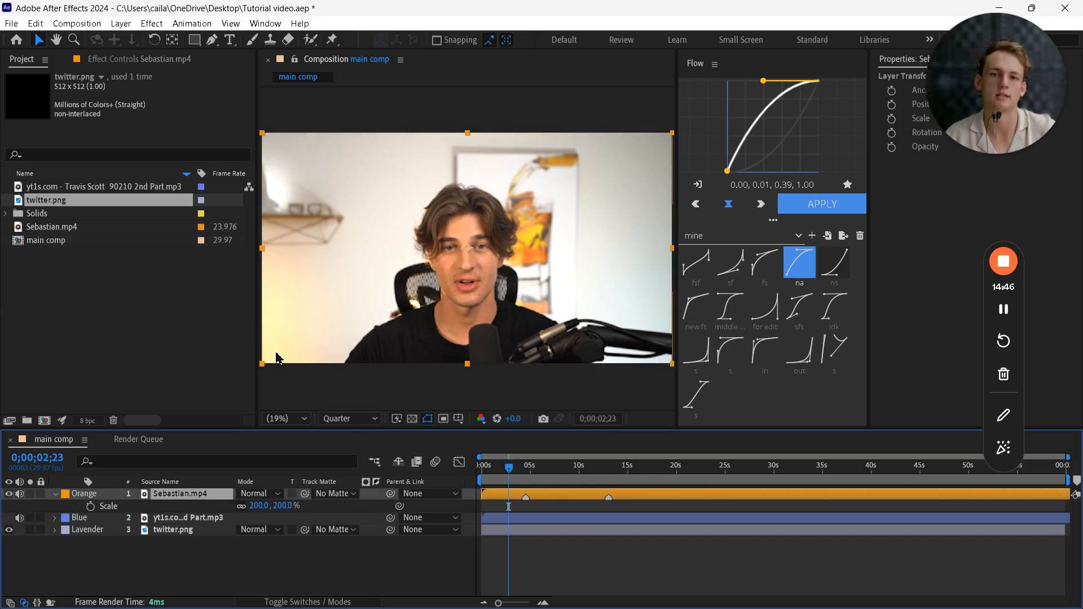
- Collapse the Sebastian.mp4 layer's properties and preview main comp, scrubbing the playhead to about 0;00;14;03
{"action": "left_click", "coordinate": [251, 565]}
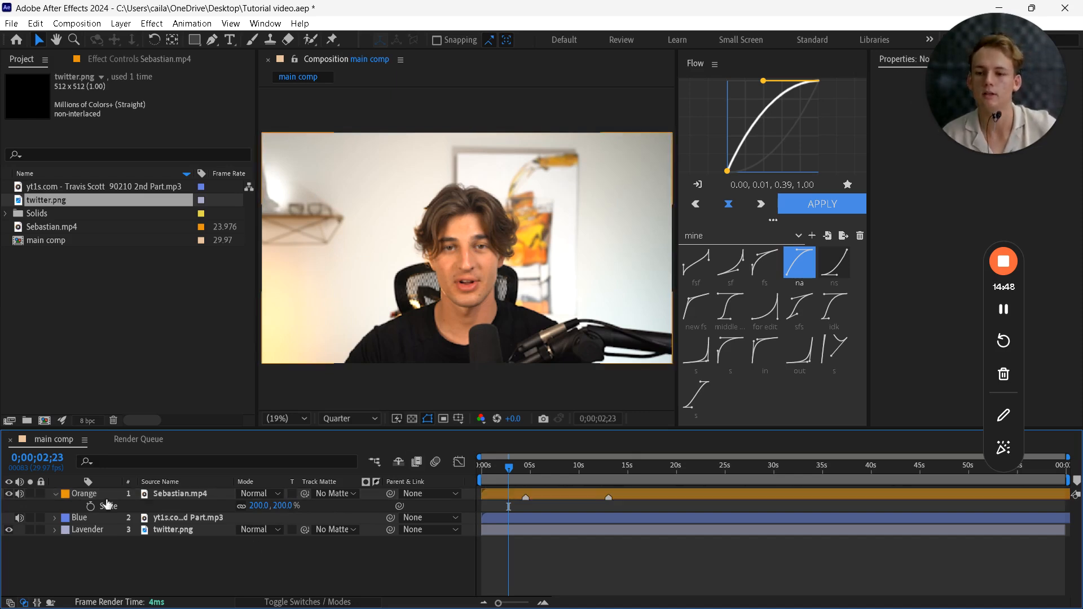
{"action": "left_click", "coordinate": [55, 495]}
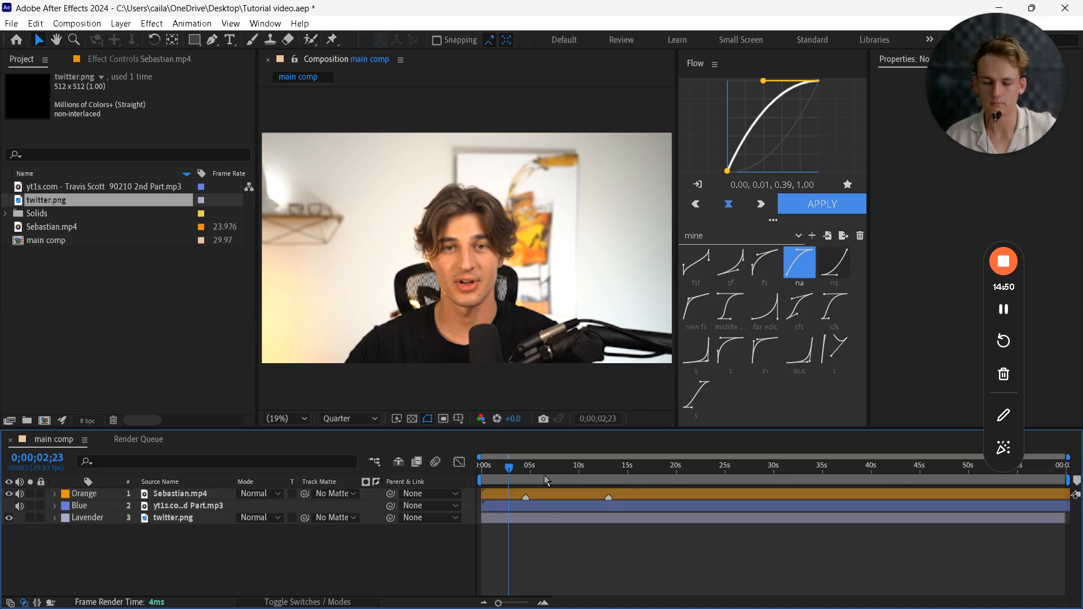
{"action": "key", "text": "space"}
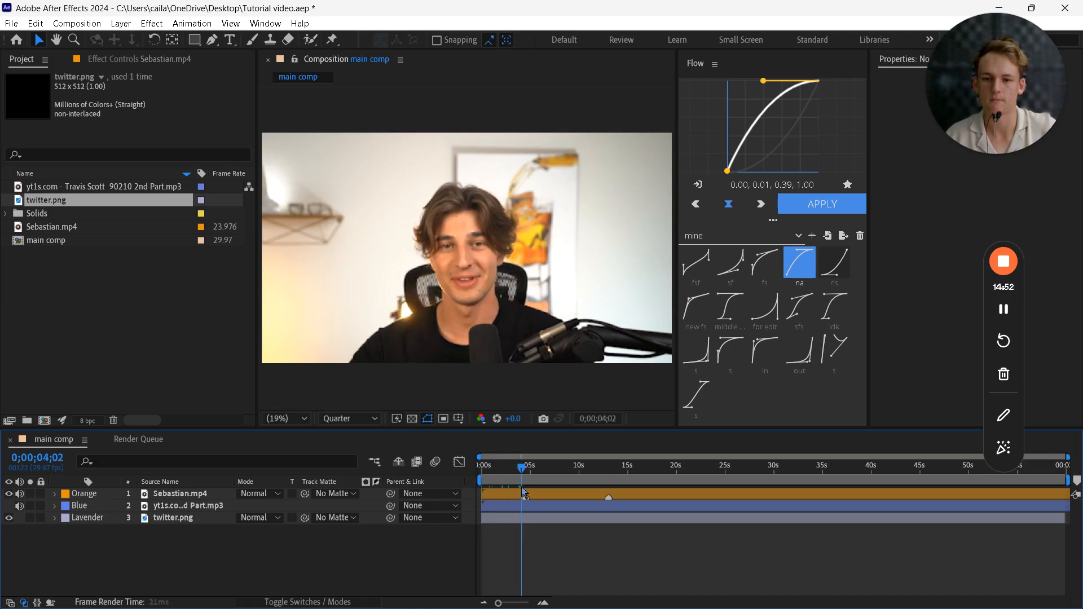
{"action": "left_click_drag", "start_coordinate": [699, 467], "coordinate": [620, 523]}
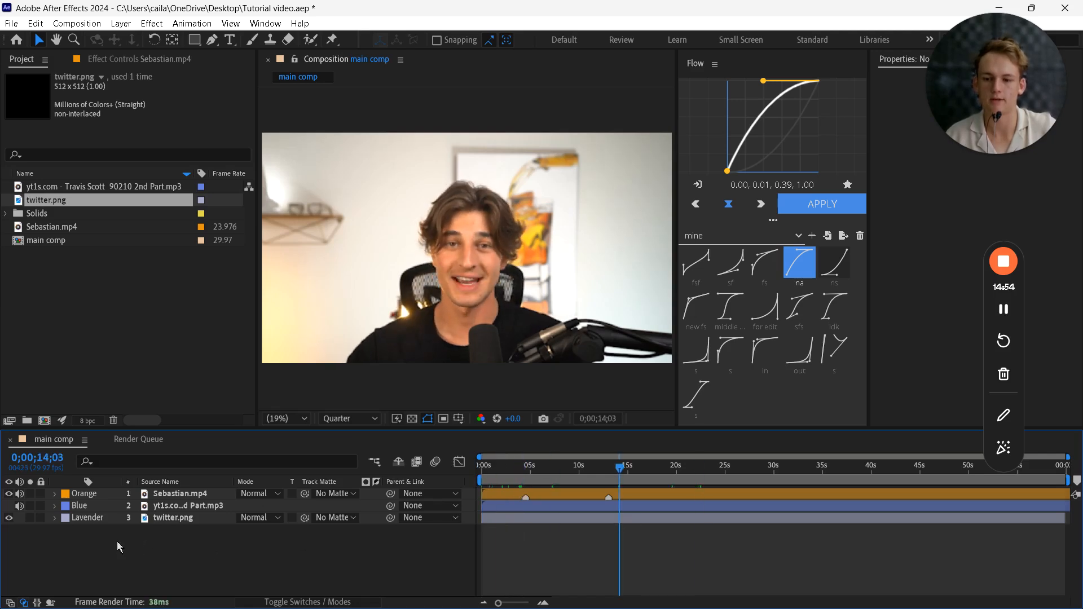
- Review the label defaults and label colors in the preferences, starting from the twitter.png layer's label, and close them
{"action": "left_click", "coordinate": [66, 518]}
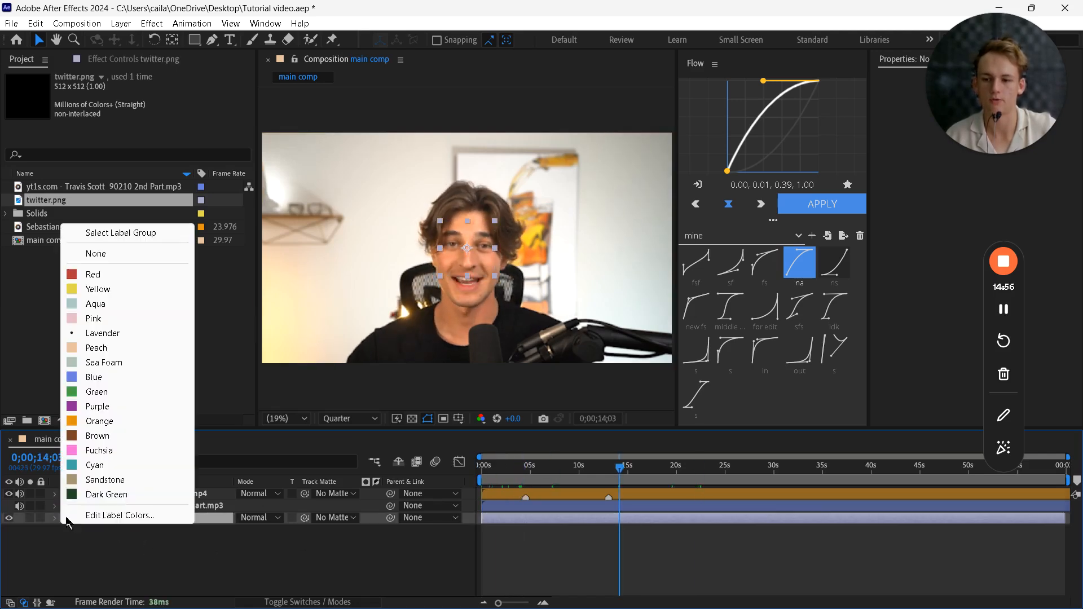
{"action": "left_click", "coordinate": [100, 516]}
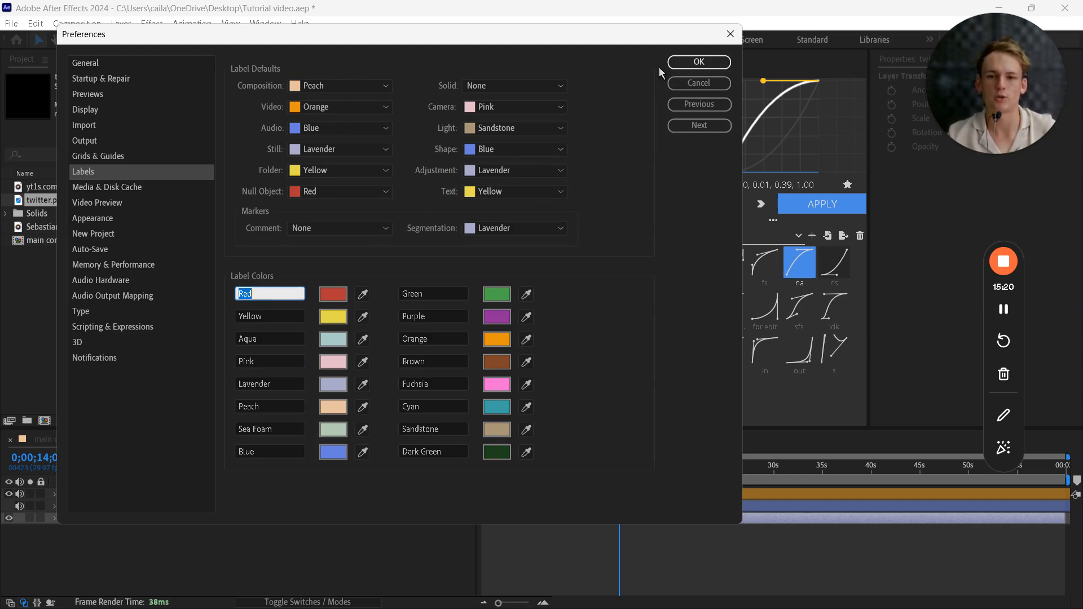
{"action": "left_click", "coordinate": [694, 62]}
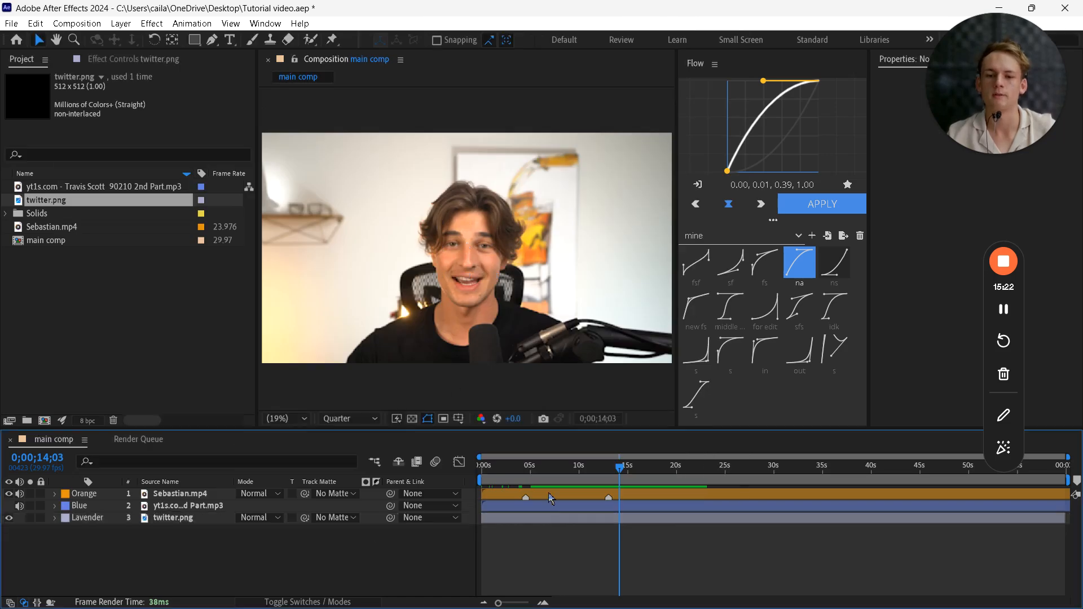
- Make the timeline panel taller and move the playhead back to 0;00;00;00
{"action": "left_click", "coordinate": [518, 467]}
{"action": "left_click_drag", "start_coordinate": [539, 435], "coordinate": [535, 385]}
{"action": "mouse_move", "coordinate": [522, 426]}
{"action": "left_mouse_down"}
{"action": "mouse_move", "coordinate": [533, 426]}
{"action": "mouse_move", "coordinate": [484, 428]}
{"action": "mouse_move", "coordinate": [520, 430]}
{"action": "mouse_move", "coordinate": [504, 432]}
{"action": "left_mouse_up"}
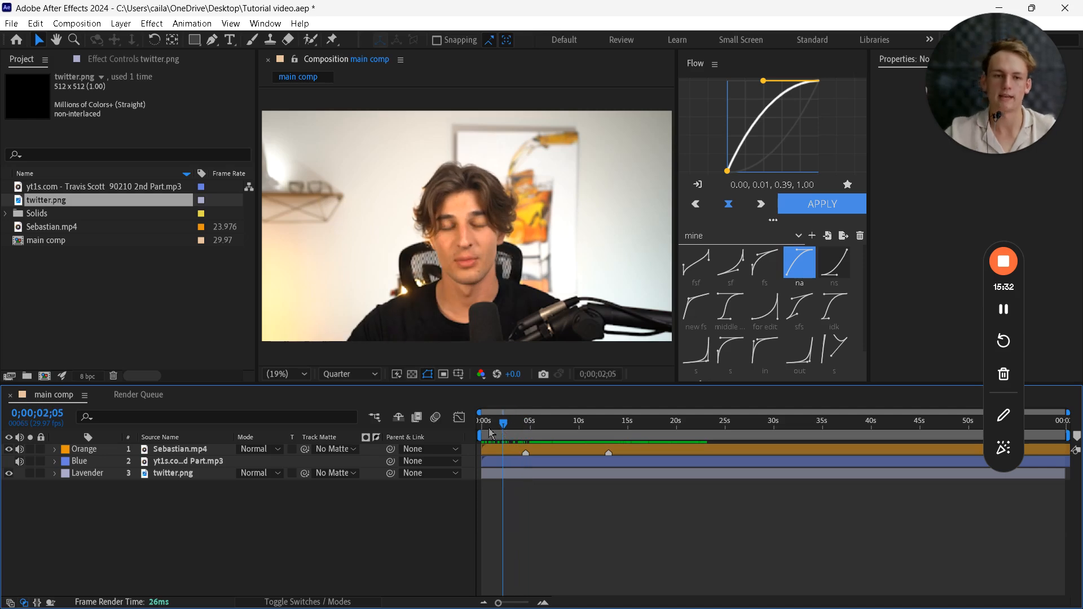
{"action": "left_click_drag", "start_coordinate": [504, 427], "coordinate": [481, 423]}
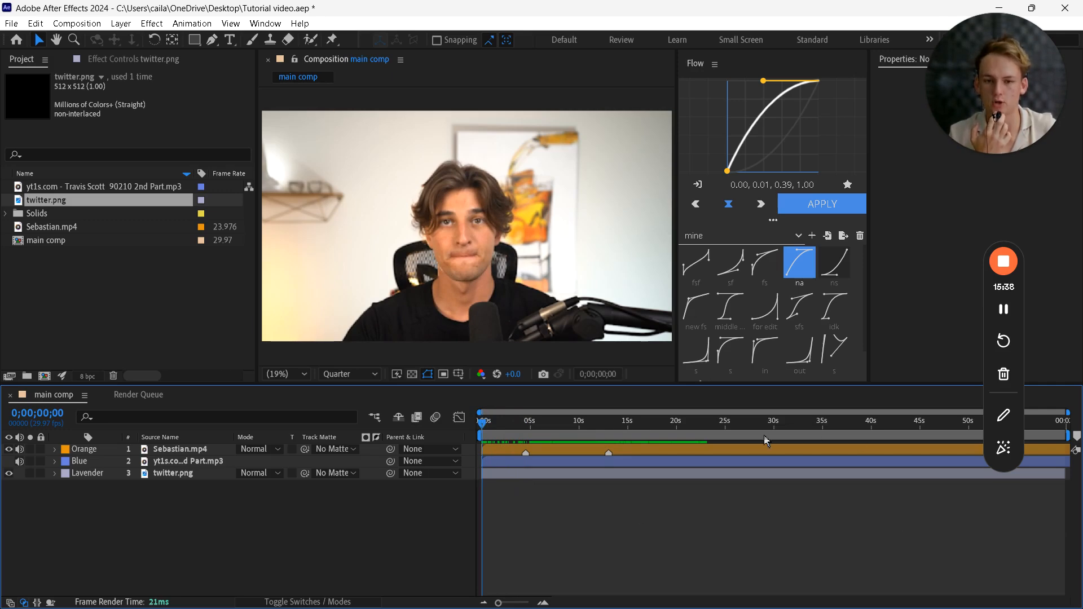
- Check the timeline and media bin points on the Interface Overview slide in PowerPoint and return to After Effects
{"action": "key", "text": "super"}
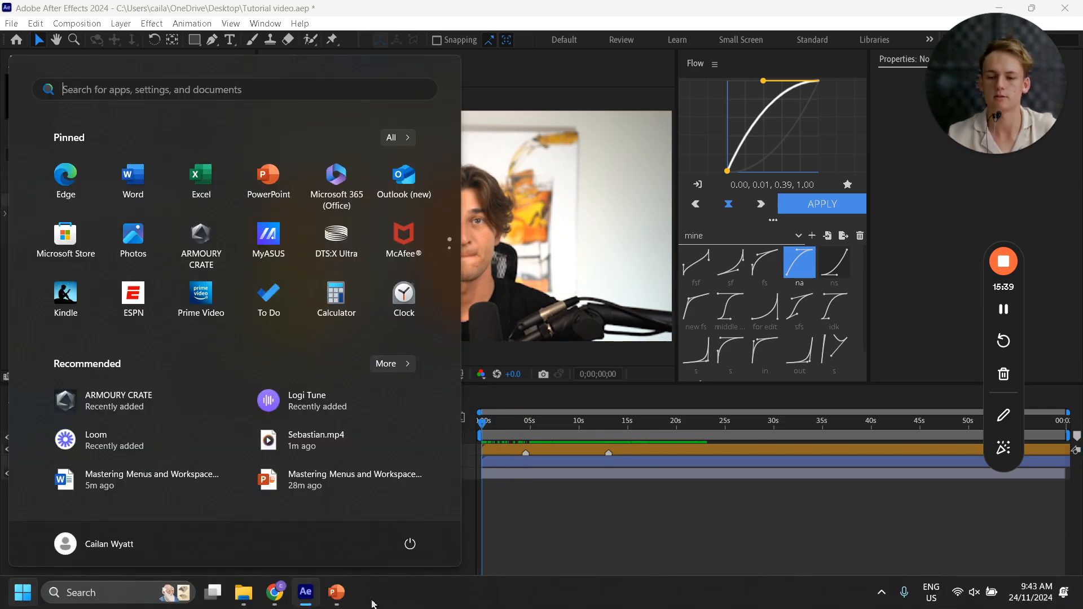
{"action": "left_click", "coordinate": [339, 594]}
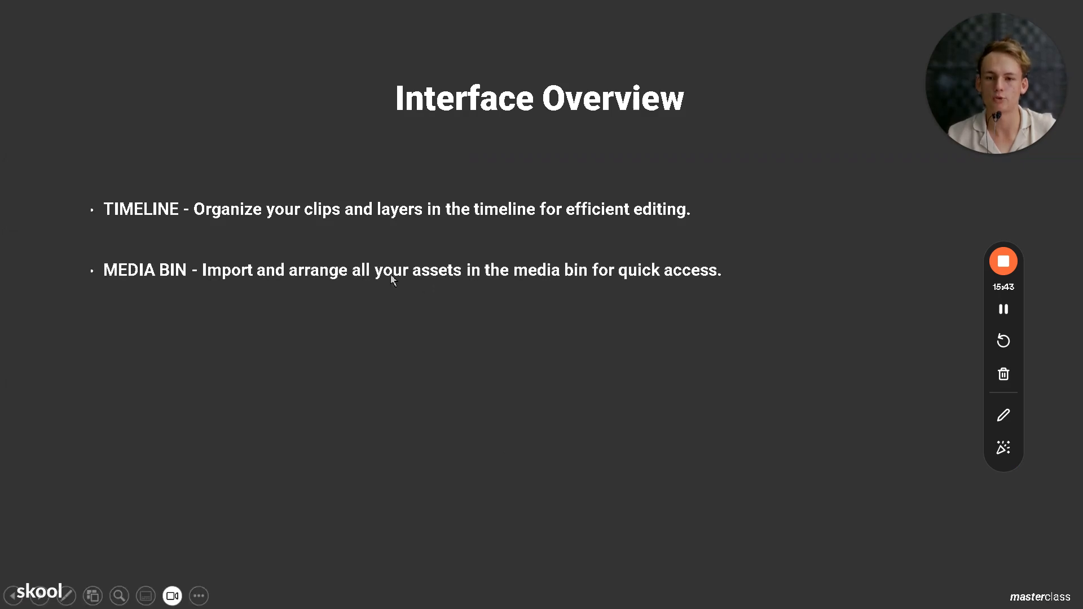
{"action": "key", "text": "super"}
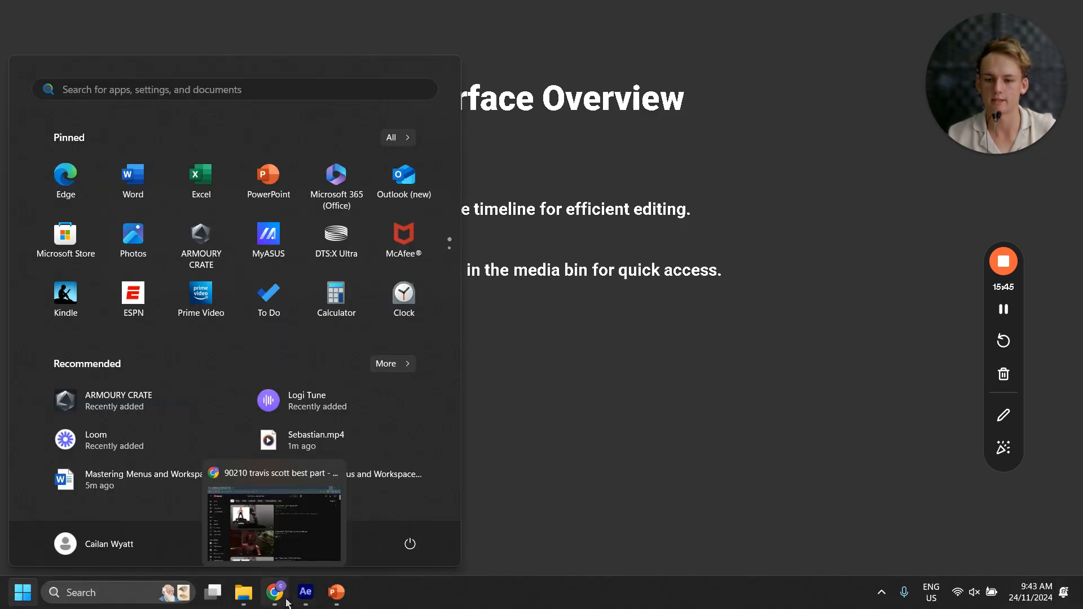
{"action": "left_click", "coordinate": [305, 592]}
- Import Sebastian.mp4 from the Sebastian folder into the project again as footage
{"action": "left_click", "coordinate": [77, 291]}
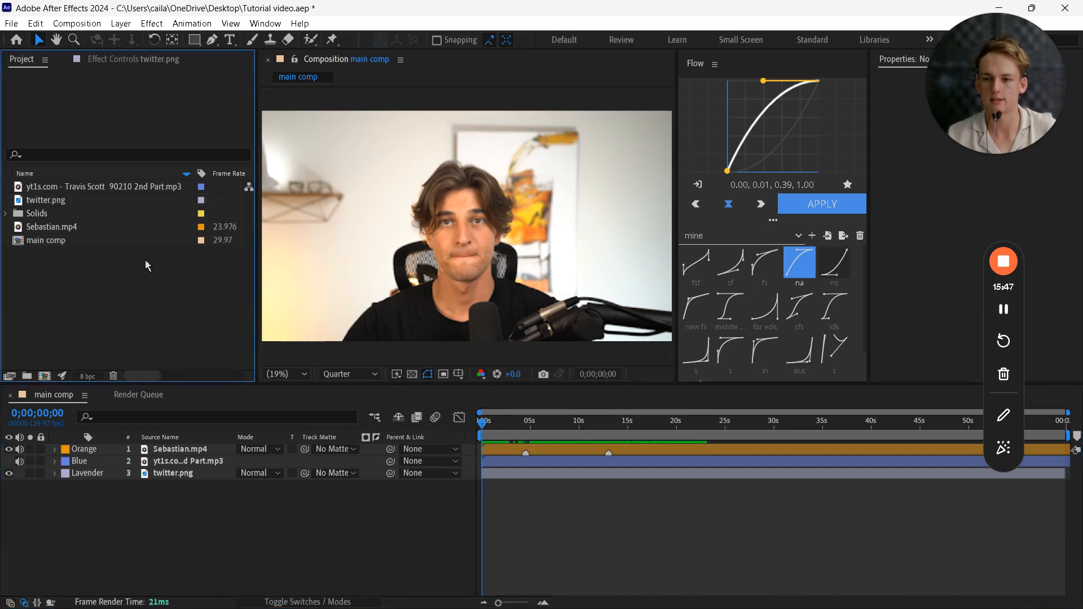
{"action": "right_click", "coordinate": [56, 279]}
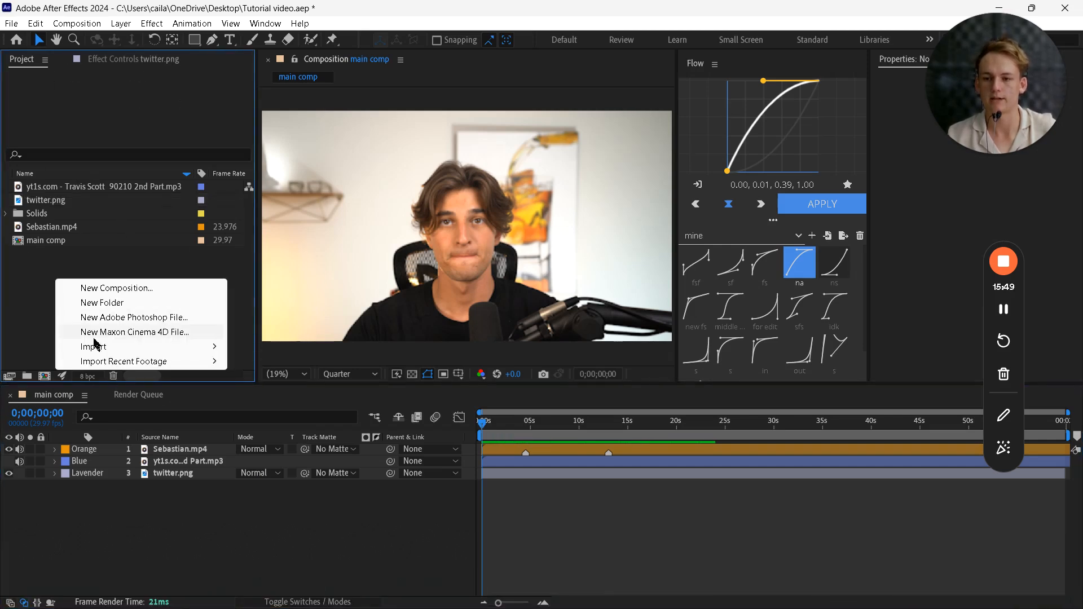
{"action": "mouse_move", "coordinate": [202, 348]}
{"action": "left_click", "coordinate": [245, 299]}
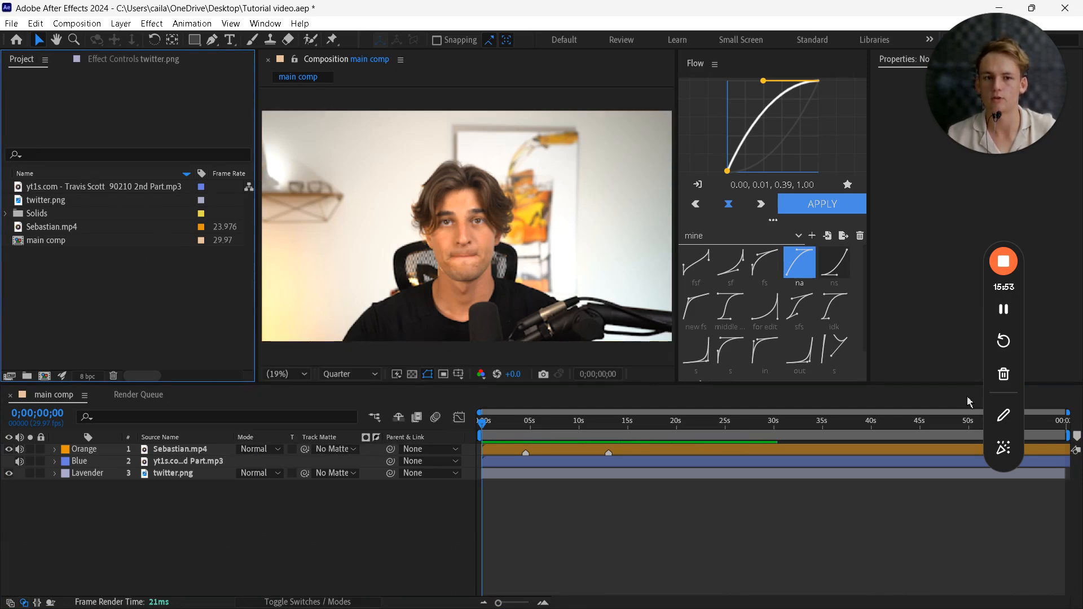
{"action": "right_click", "coordinate": [54, 292]}
{"action": "mouse_move", "coordinate": [163, 362]}
{"action": "left_click", "coordinate": [237, 362]}
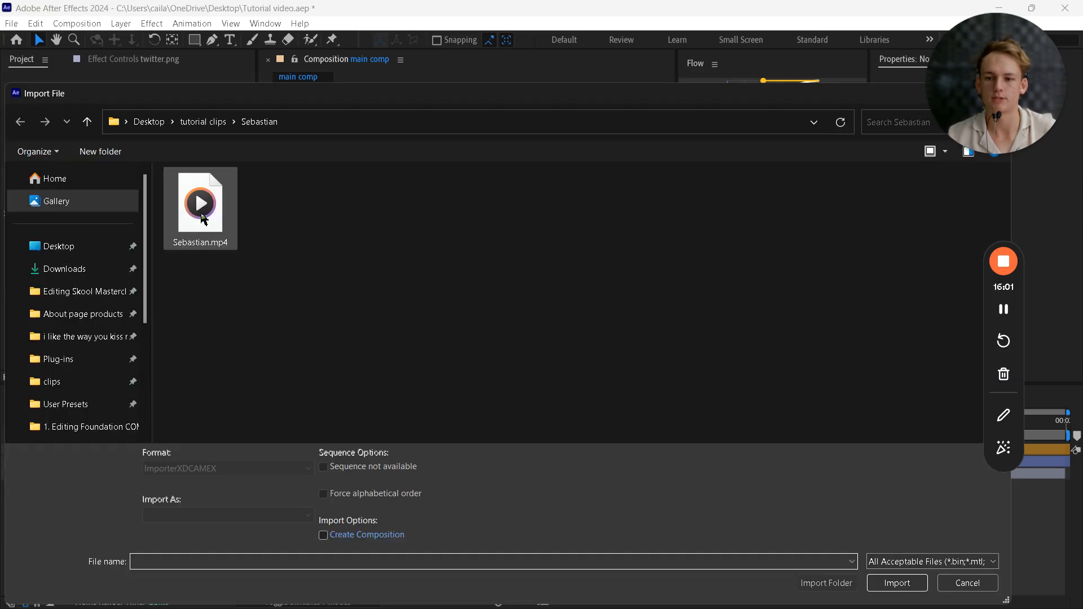
{"action": "left_click", "coordinate": [206, 218]}
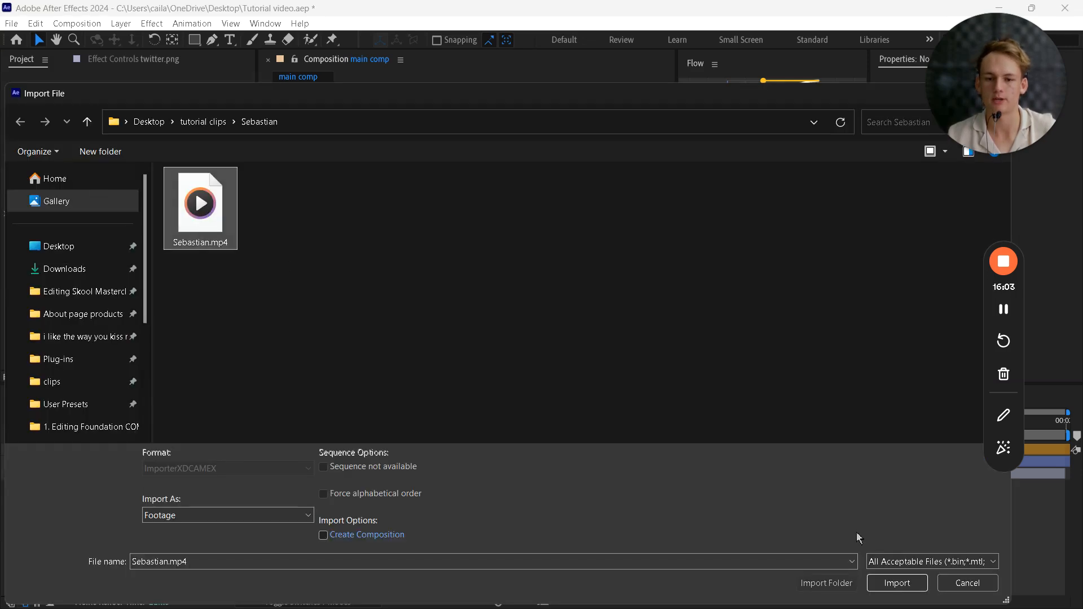
{"action": "left_click", "coordinate": [894, 583]}
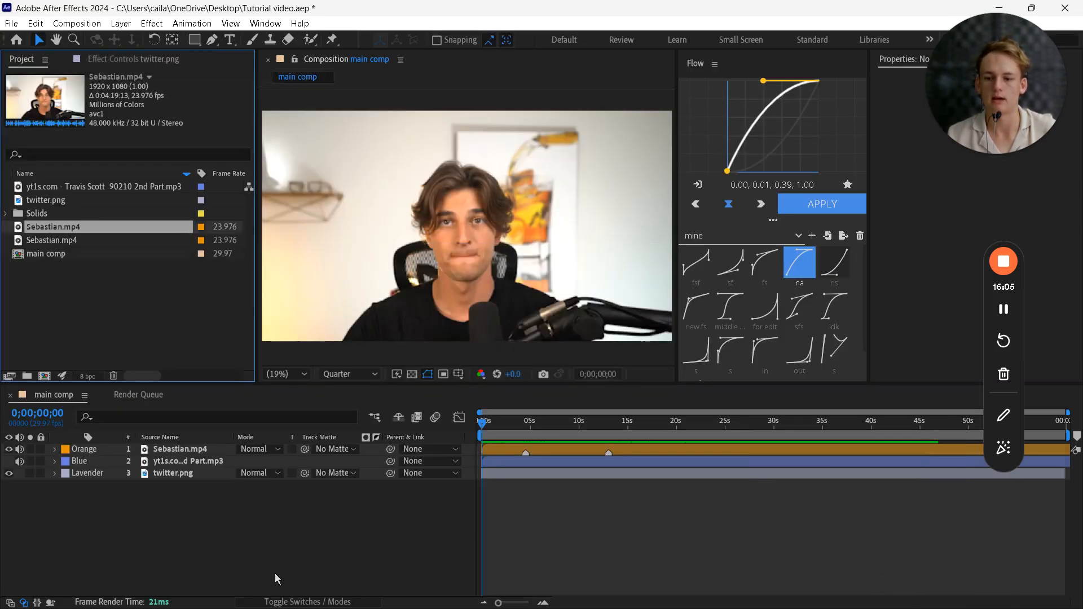
- Bring another copy of the Travis Scott MP3 into the project from the tutorial clips folder in File Explorer
{"action": "key", "text": "super"}
{"action": "left_click", "coordinate": [246, 591]}
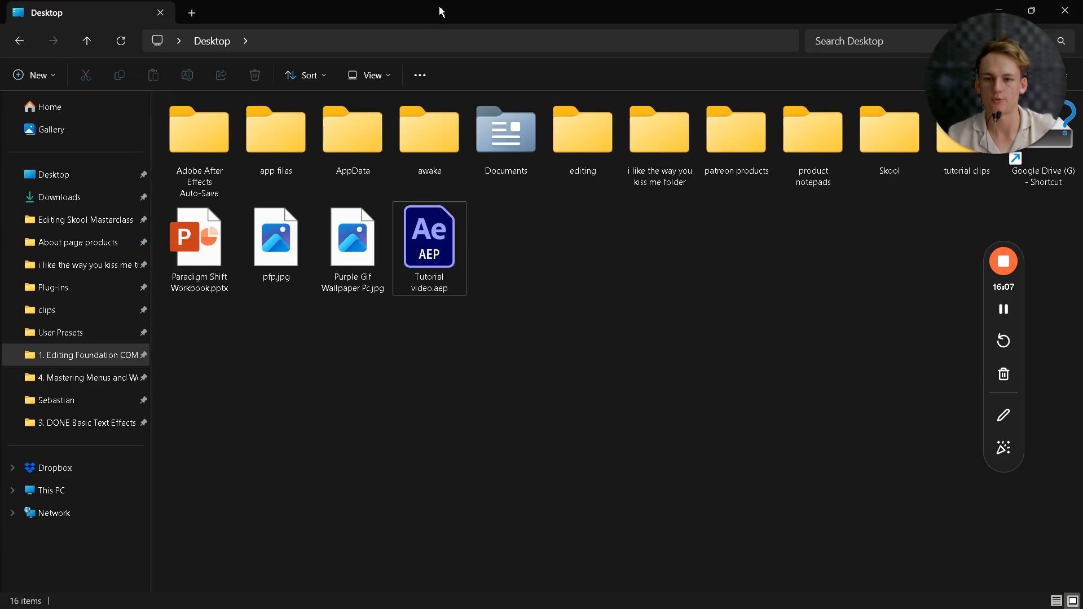
{"action": "double_click", "coordinate": [966, 133]}
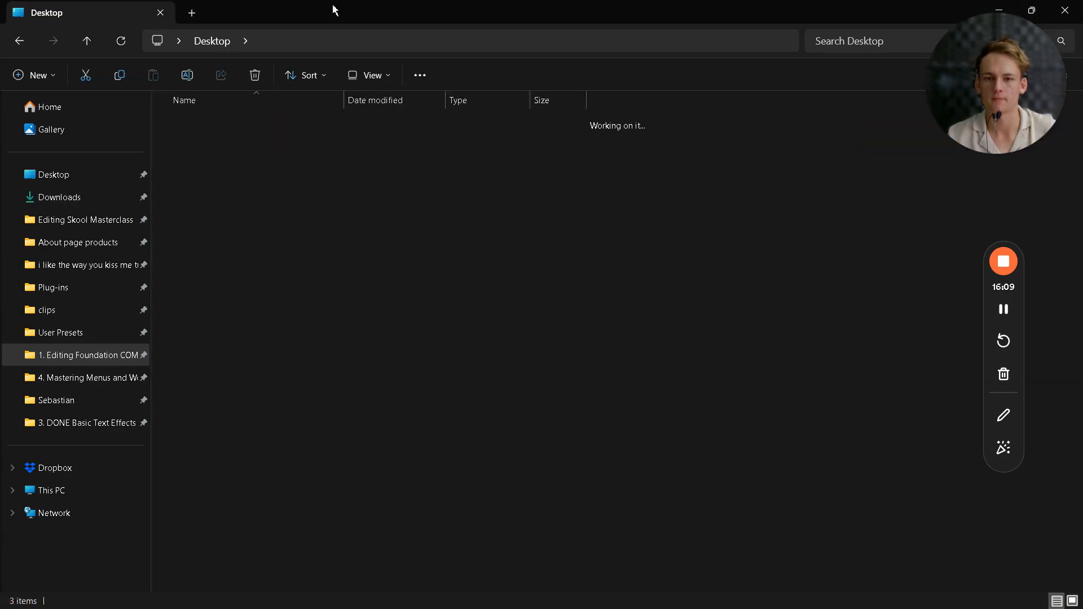
{"action": "double_click", "coordinate": [337, 10]}
{"action": "left_click", "coordinate": [536, 220]}
{"action": "left_click_drag", "start_coordinate": [536, 220], "coordinate": [215, 326]}
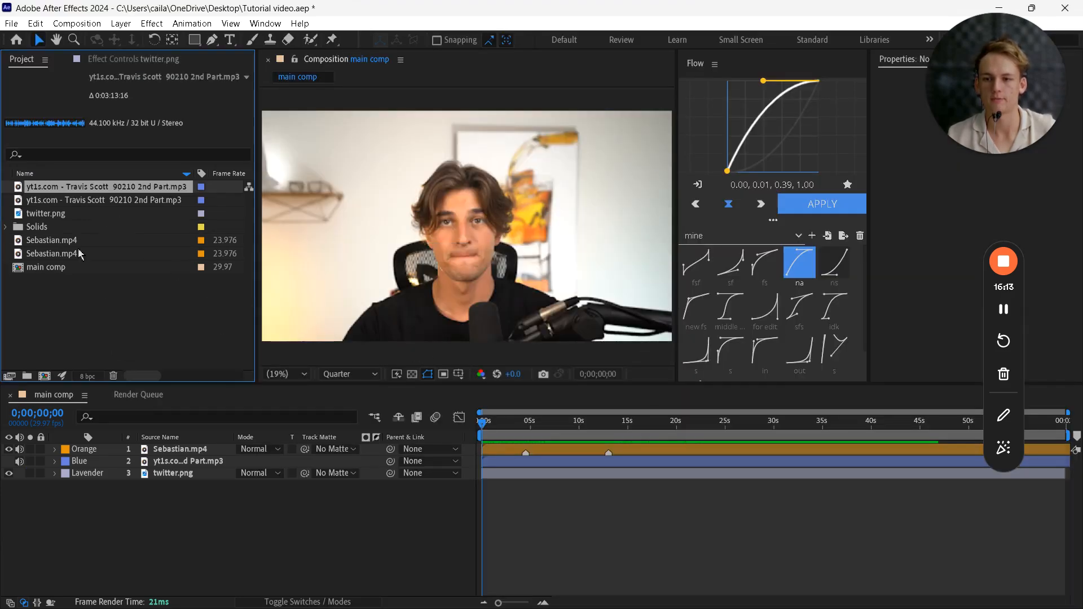
- Delete one duplicate each of the Travis Scott MP3 and Sebastian.mp4 from the project, and add the remaining Sebastian.mp4 to main comp
{"action": "left_click", "coordinate": [79, 255], "text": "ctrl"}
{"action": "key", "text": "Delete"}
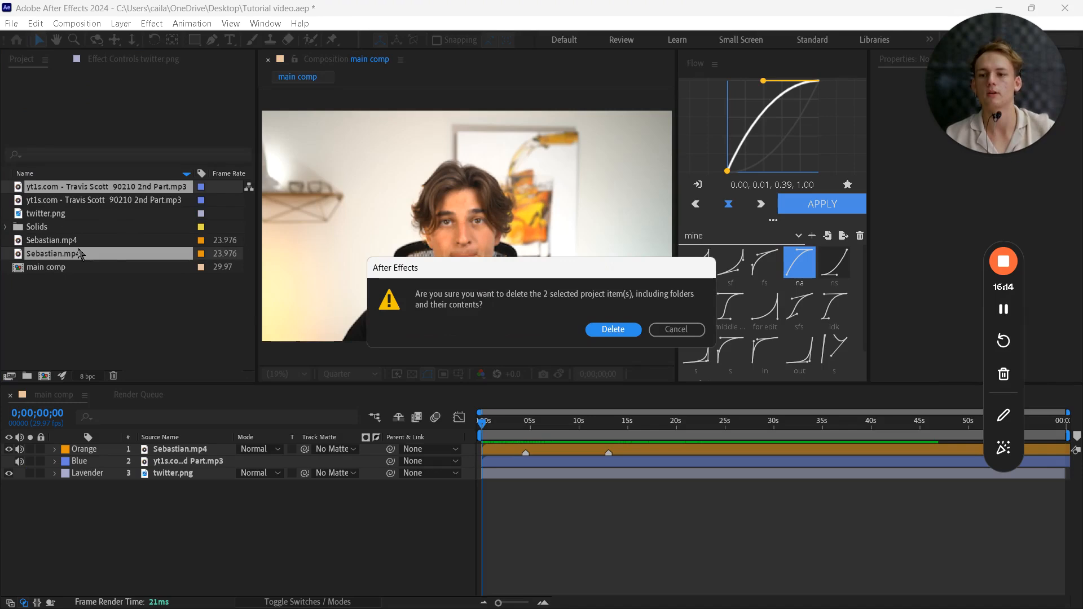
{"action": "left_click", "coordinate": [614, 329]}
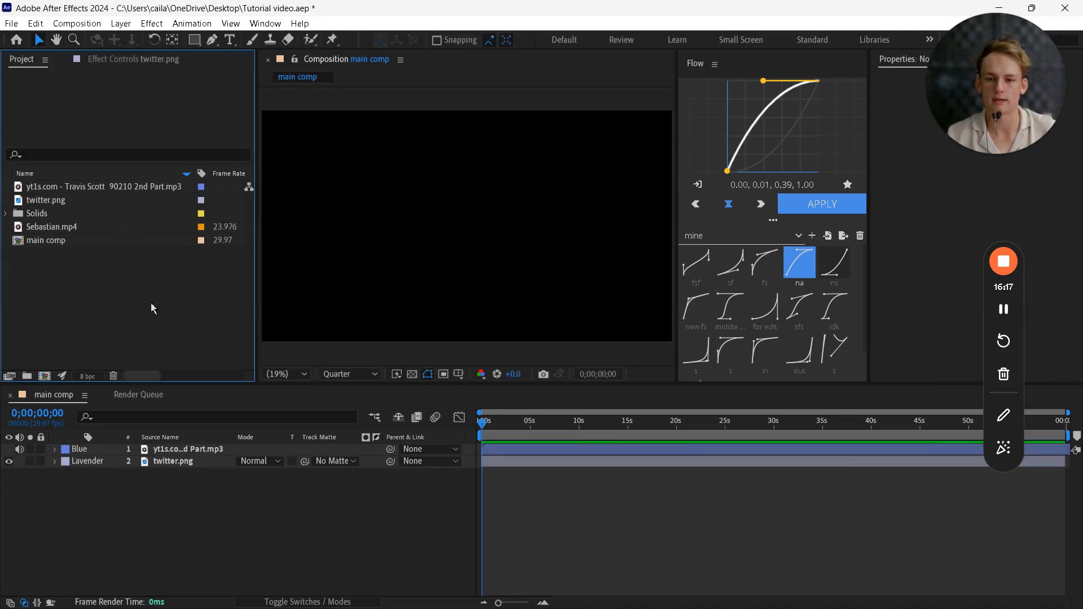
{"action": "left_click_drag", "start_coordinate": [57, 228], "coordinate": [172, 533]}
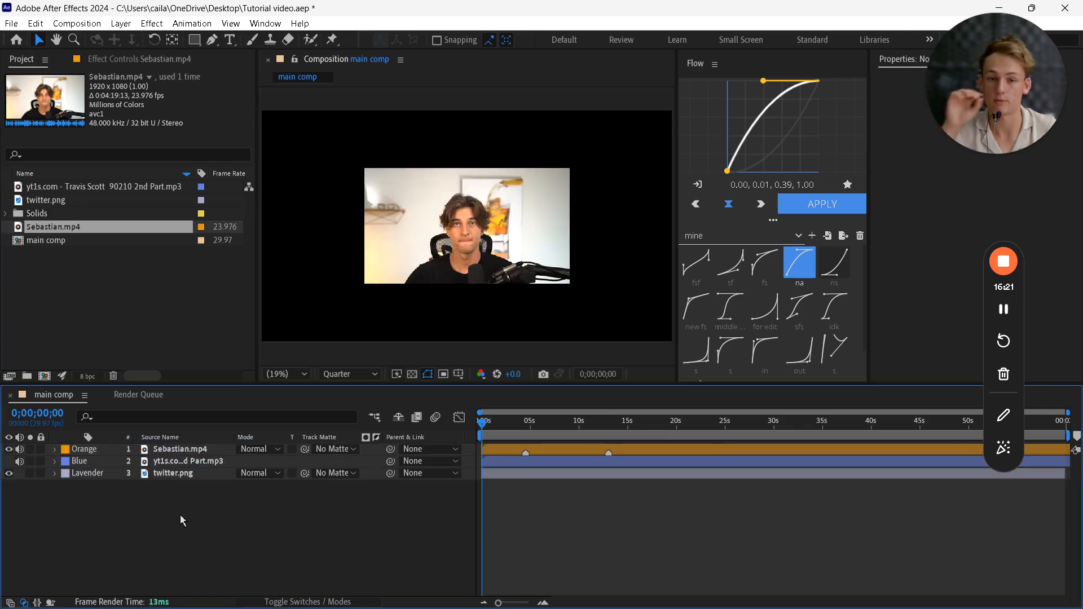
- Create a project folder named png and move twitter.png into it
{"action": "left_click", "coordinate": [79, 327]}
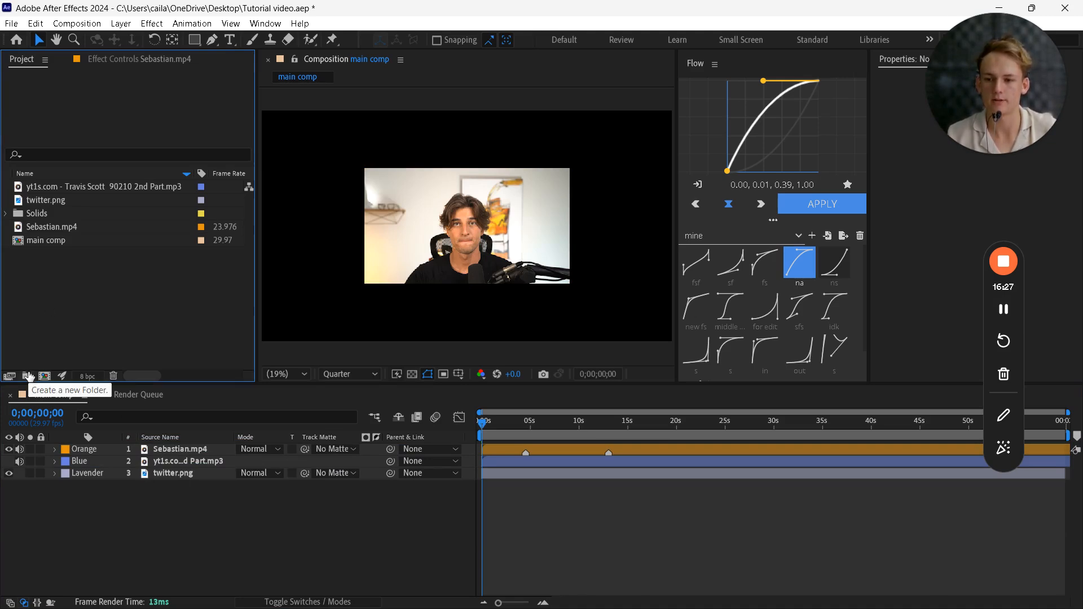
{"action": "right_click", "coordinate": [59, 286]}
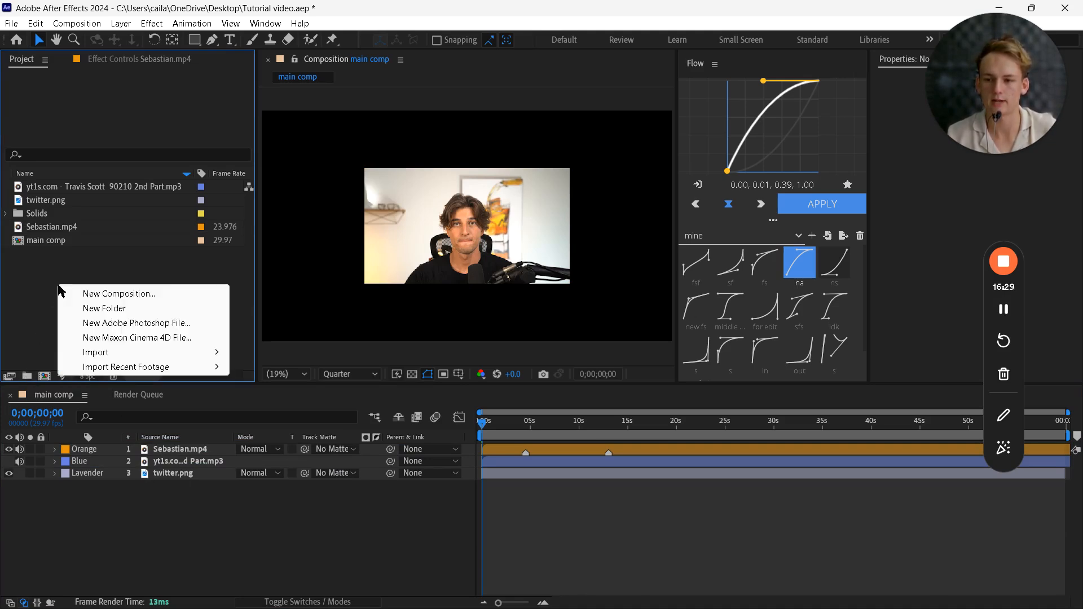
{"action": "left_click", "coordinate": [104, 308]}
{"action": "type", "text": "png"}
{"action": "left_click", "coordinate": [66, 282]}
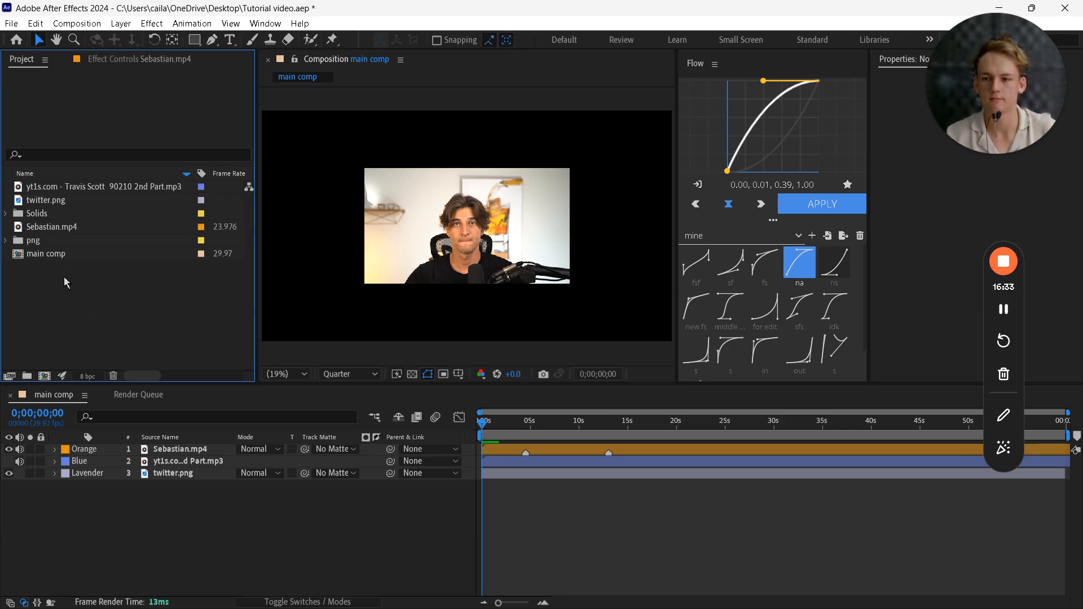
{"action": "left_click_drag", "start_coordinate": [35, 203], "coordinate": [34, 240]}
- Create a project folder named music and move the Travis Scott MP3 into it
{"action": "right_click", "coordinate": [58, 282]}
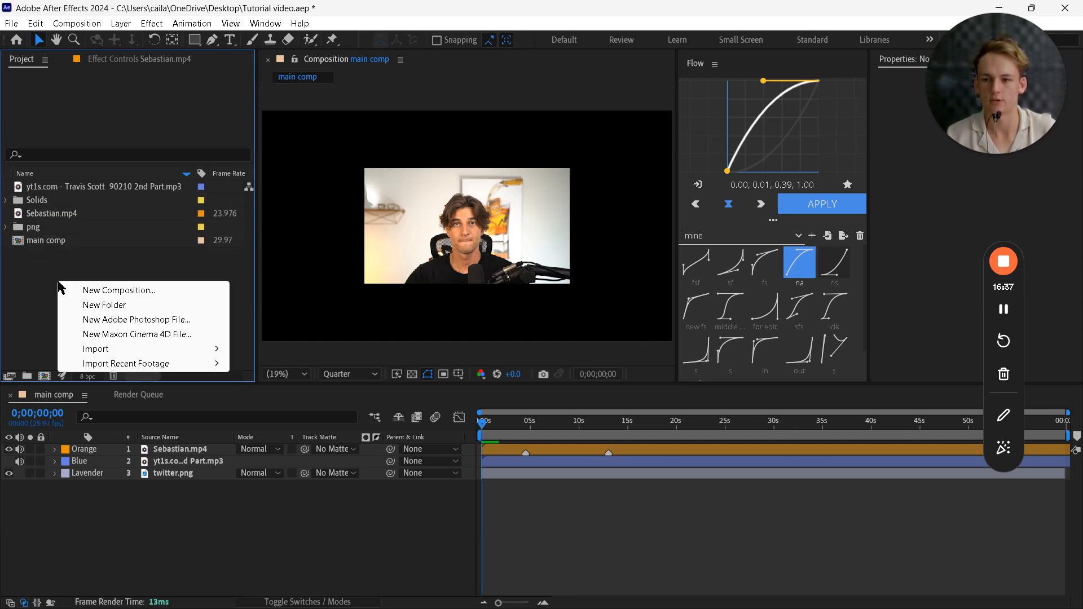
{"action": "left_click", "coordinate": [97, 305]}
{"action": "type", "text": "music"}
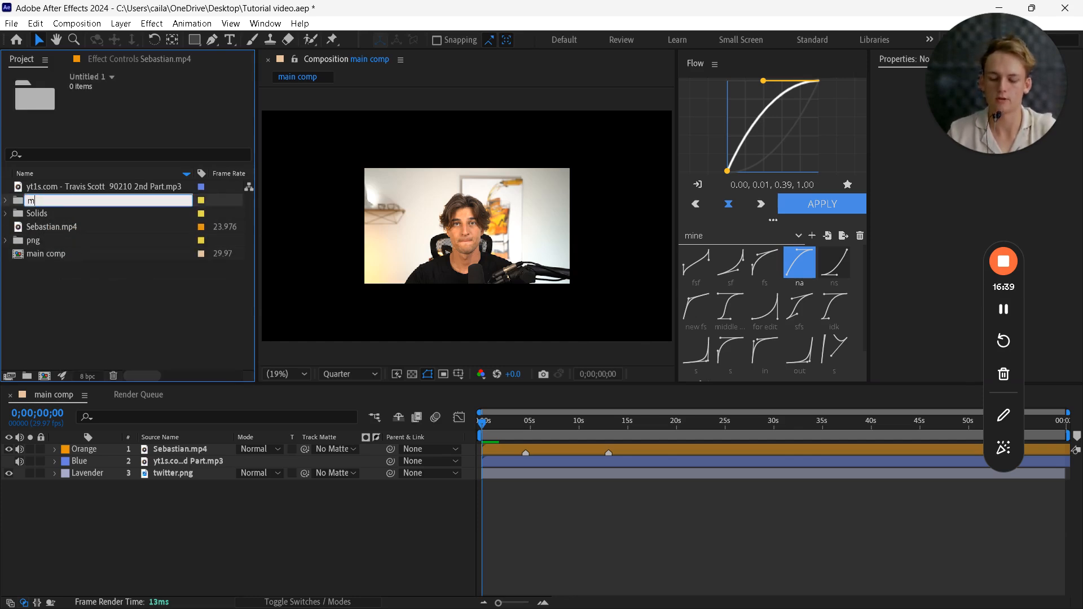
{"action": "key", "text": "Return"}
{"action": "left_click_drag", "start_coordinate": [57, 189], "coordinate": [57, 241]}
- Create a project folder named mp4 and move Sebastian.mp4 into it
{"action": "right_click", "coordinate": [83, 260]}
{"action": "left_click", "coordinate": [108, 281]}
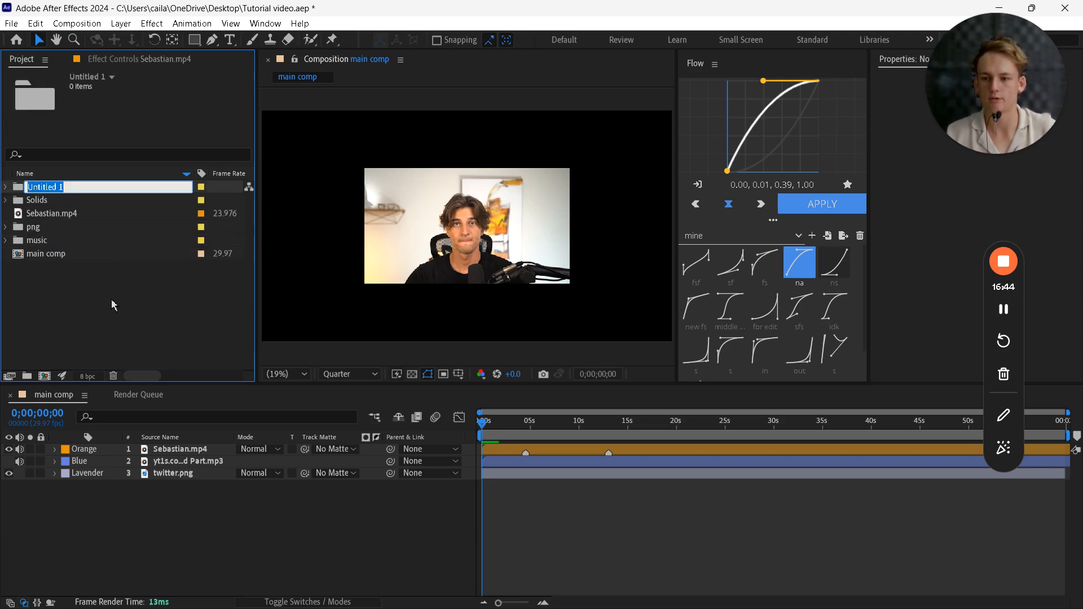
{"action": "type", "text": "mp4"}
{"action": "key", "text": "Return"}
{"action": "left_click_drag", "start_coordinate": [62, 201], "coordinate": [71, 238]}
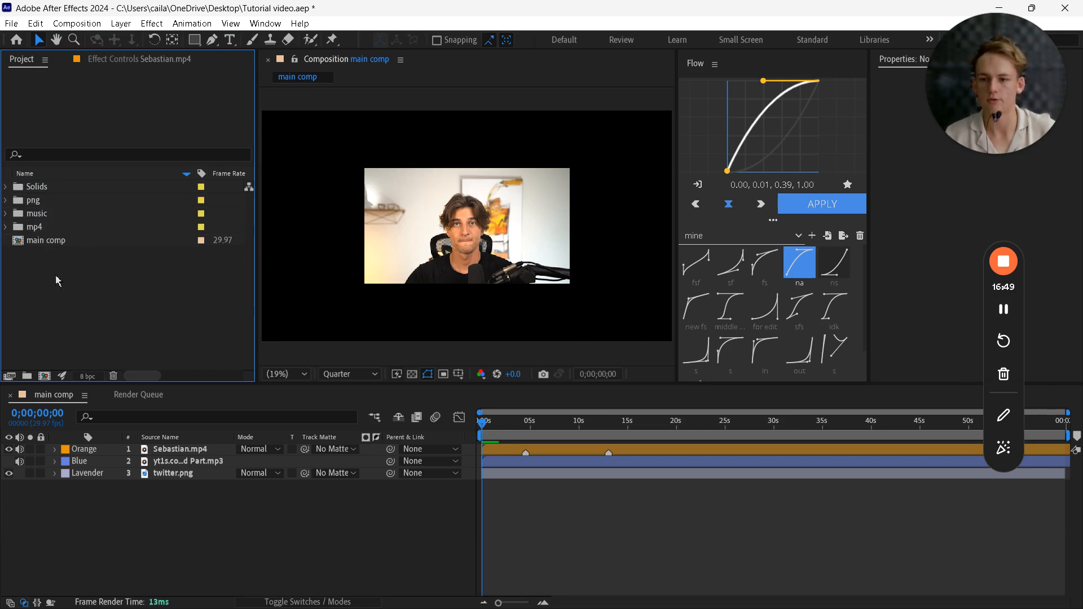
- Create a project folder named comps and move main comp into it
{"action": "right_click", "coordinate": [42, 294]}
{"action": "left_click", "coordinate": [88, 314]}
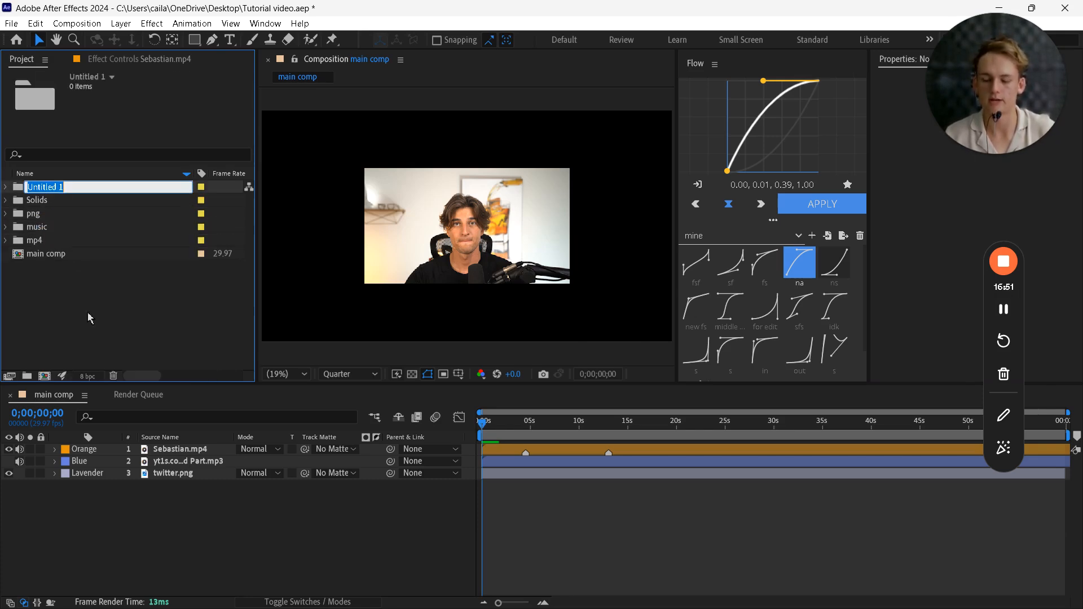
{"action": "type", "text": "comps"}
{"action": "left_click", "coordinate": [87, 274]}
{"action": "left_click_drag", "start_coordinate": [37, 242], "coordinate": [68, 255]}
{"action": "left_click_drag", "start_coordinate": [76, 299], "coordinate": [53, 150]}
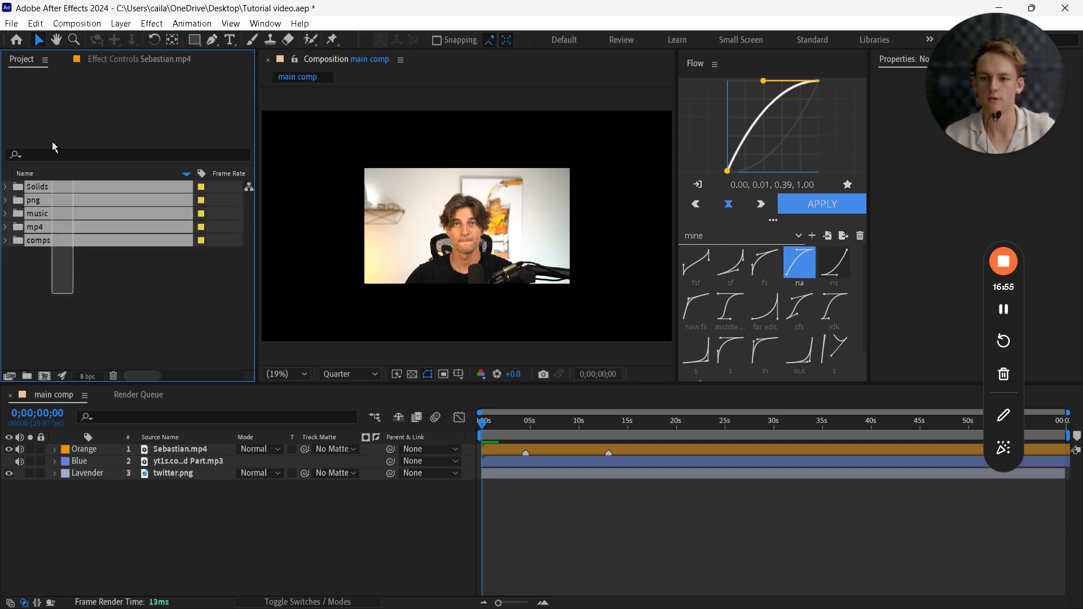
{"action": "left_click", "coordinate": [7, 190]}
{"action": "left_click", "coordinate": [7, 189]}
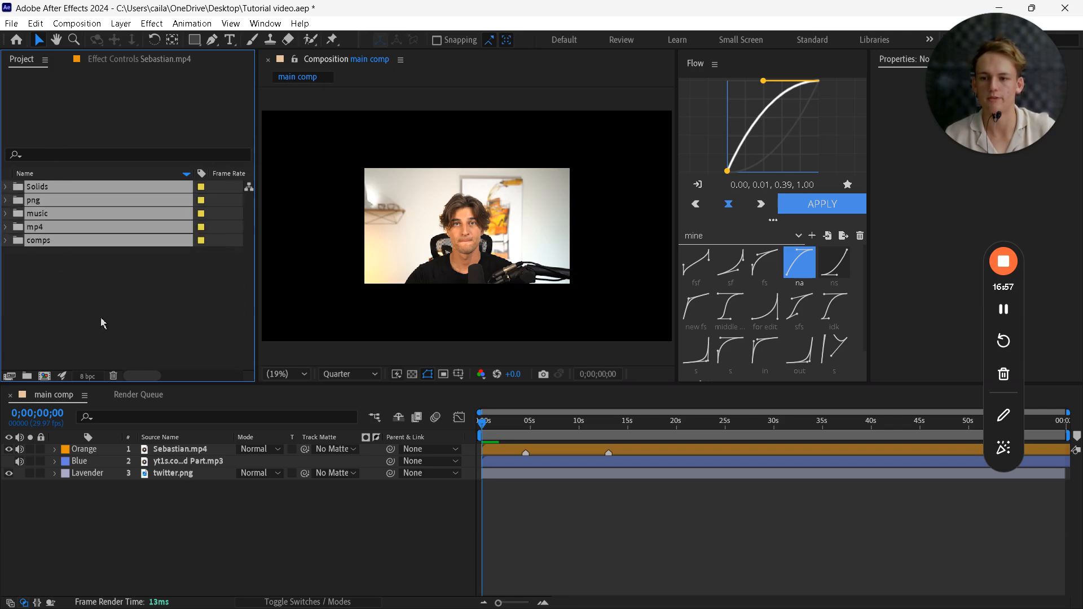
{"action": "left_click", "coordinate": [101, 317]}
- Switch to the PowerPoint slide show and reveal the preview window point on the Interface Overview slide
{"action": "key", "text": "super"}
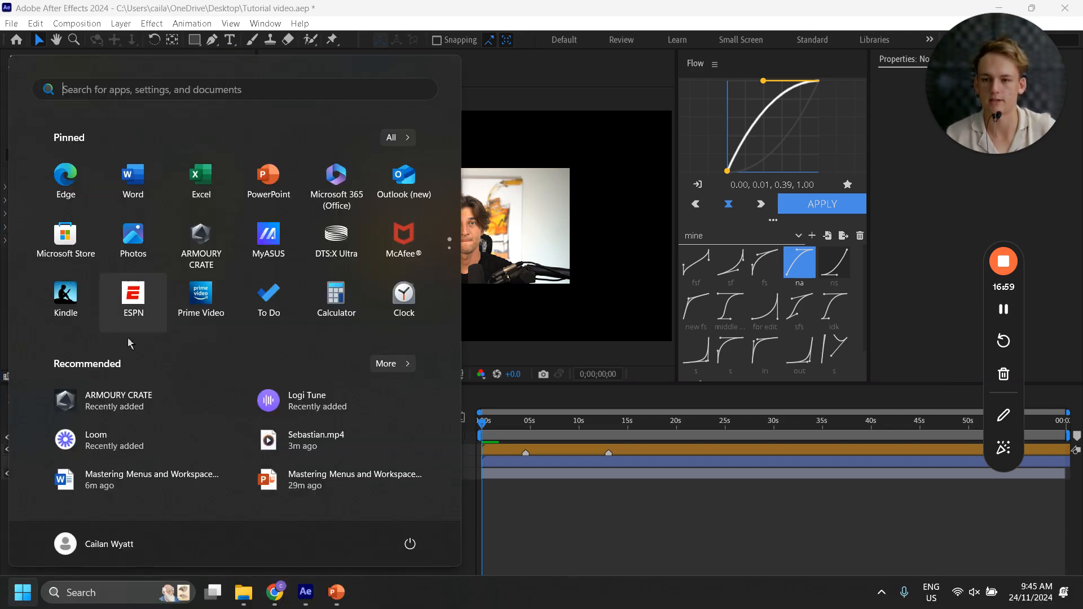
{"action": "left_click", "coordinate": [334, 593]}
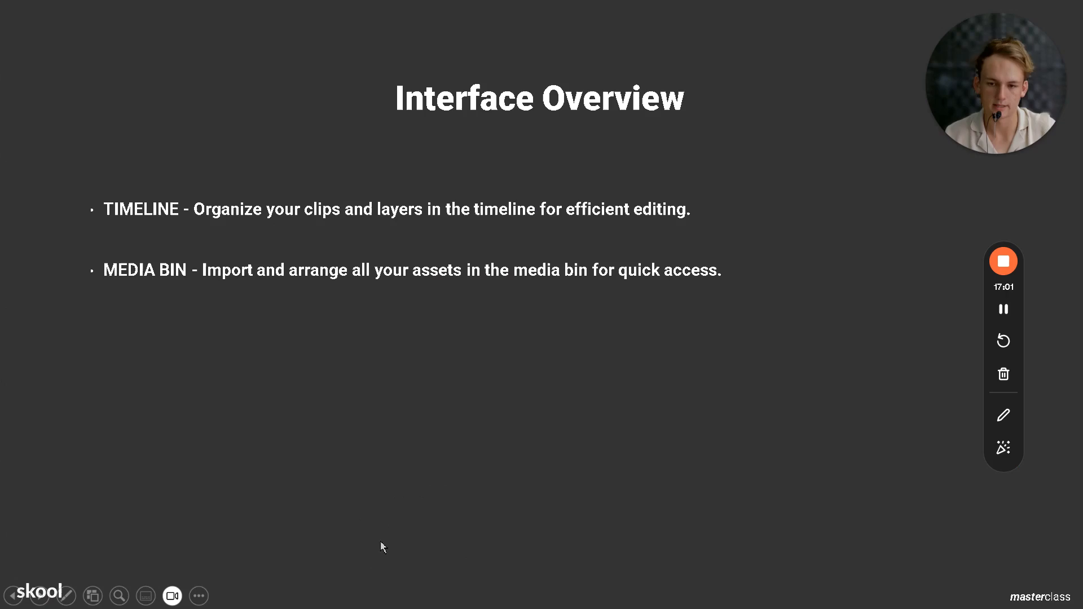
{"action": "left_click", "coordinate": [350, 411]}
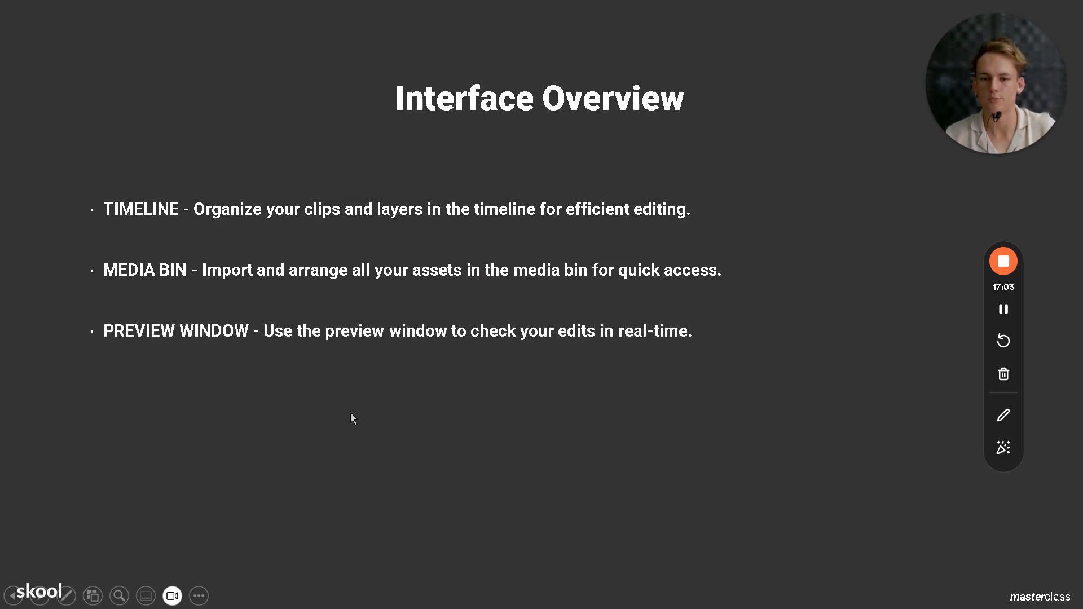
- Return to After Effects and play back main comp as a preview from its start
{"action": "key", "text": "super"}
{"action": "left_click", "coordinate": [305, 591]}
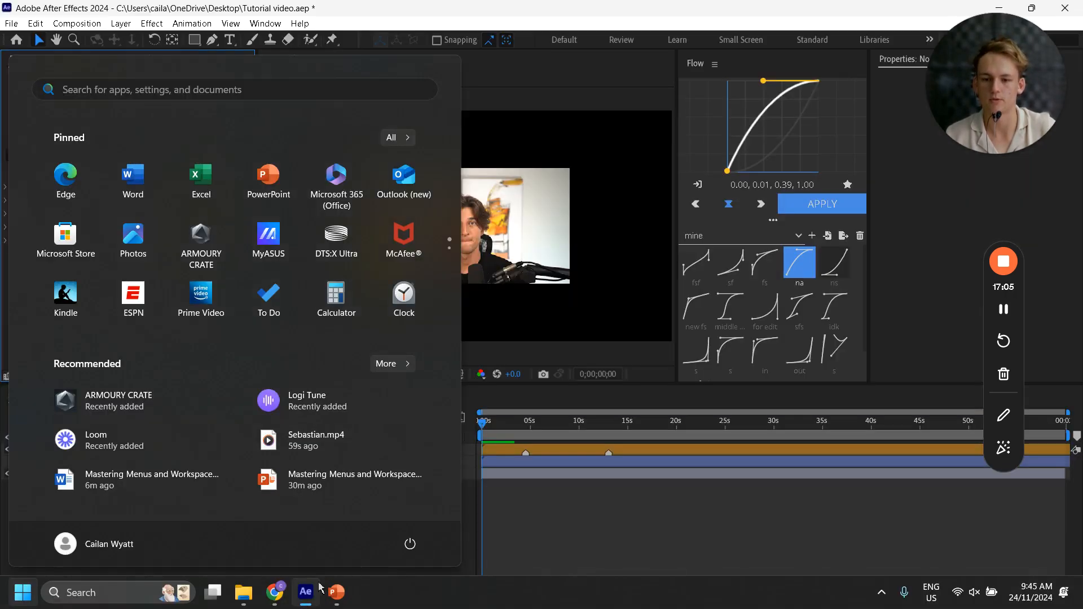
{"action": "left_click_drag", "start_coordinate": [486, 451], "coordinate": [527, 450]}
{"action": "key", "text": "space"}
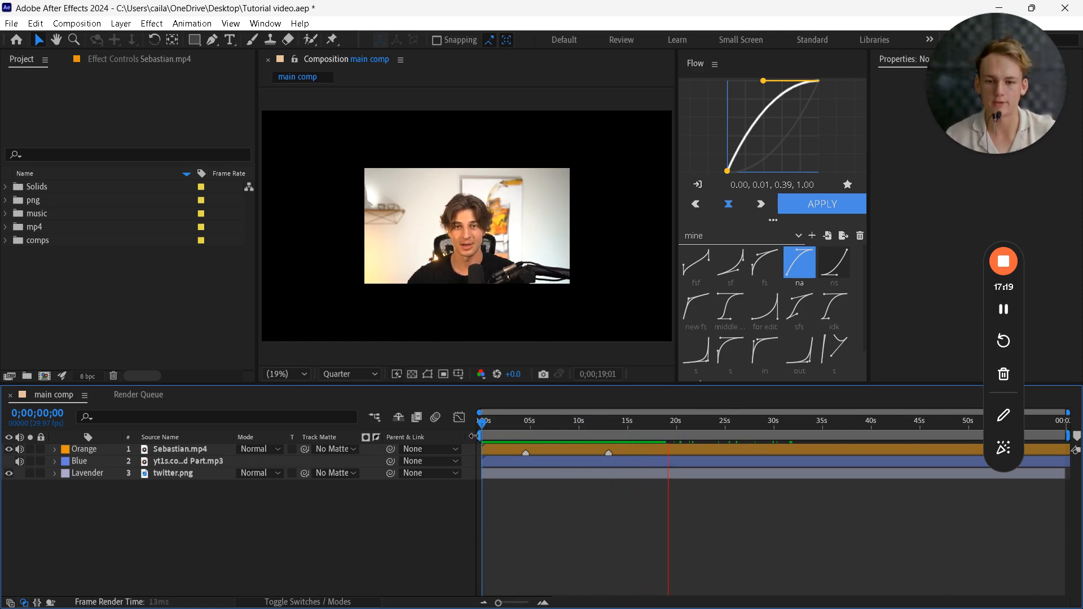
{"action": "key", "text": "space"}
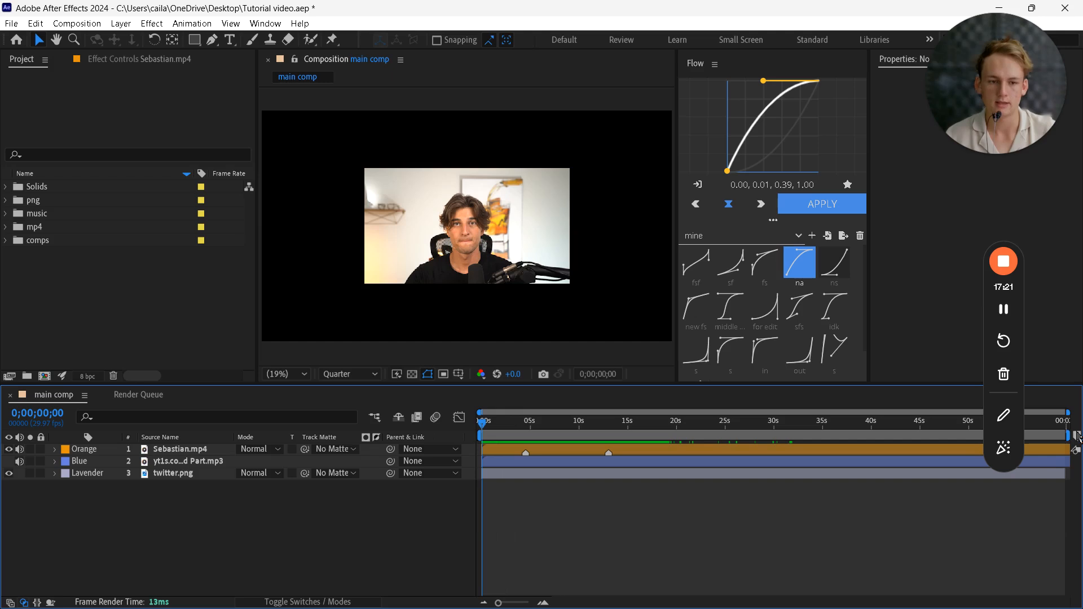
- Shorten main comp's work area to about the first 7 seconds and preview that section
{"action": "left_click_drag", "start_coordinate": [1067, 435], "coordinate": [549, 435]}
{"action": "key", "text": "space"}
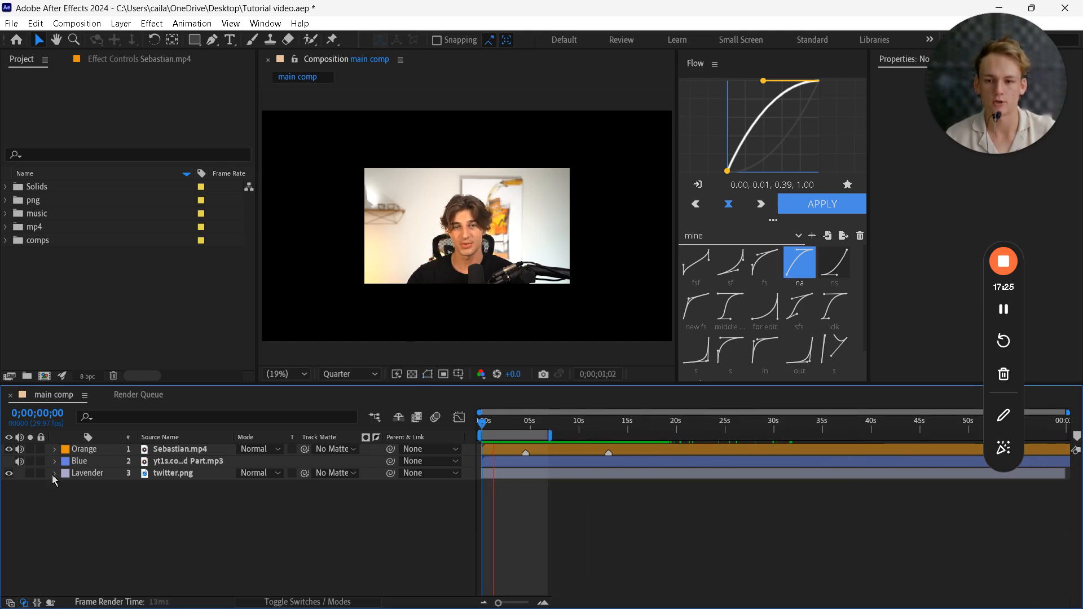
- Mute the Travis Scott MP3 and Sebastian.mp4 layers, and extend the work area back over the full composition
{"action": "left_click", "coordinate": [19, 461]}
{"action": "left_click", "coordinate": [20, 449]}
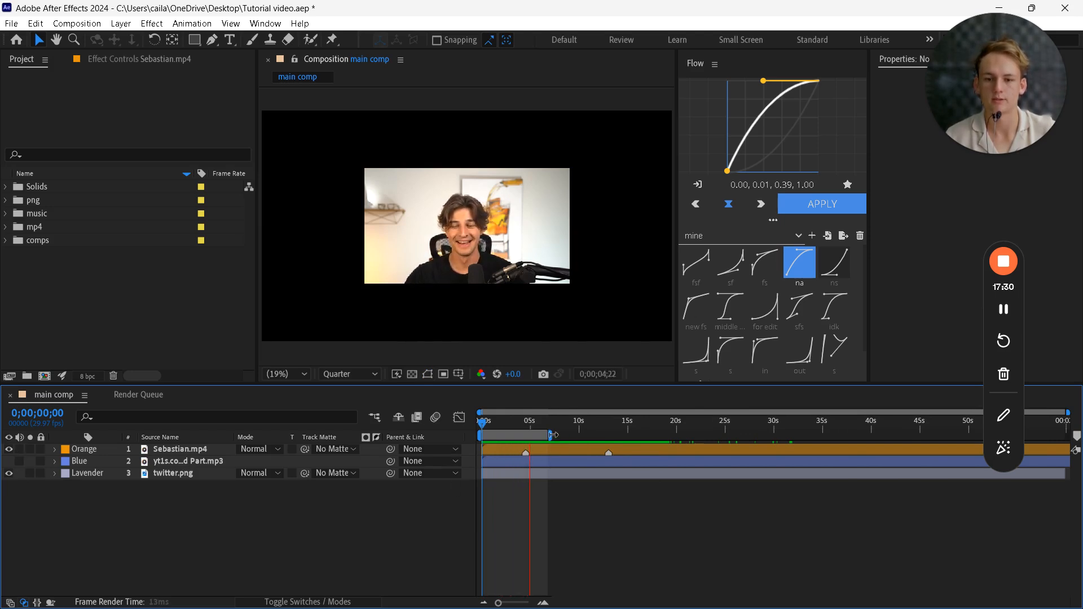
{"action": "left_click_drag", "start_coordinate": [550, 435], "coordinate": [1067, 434]}
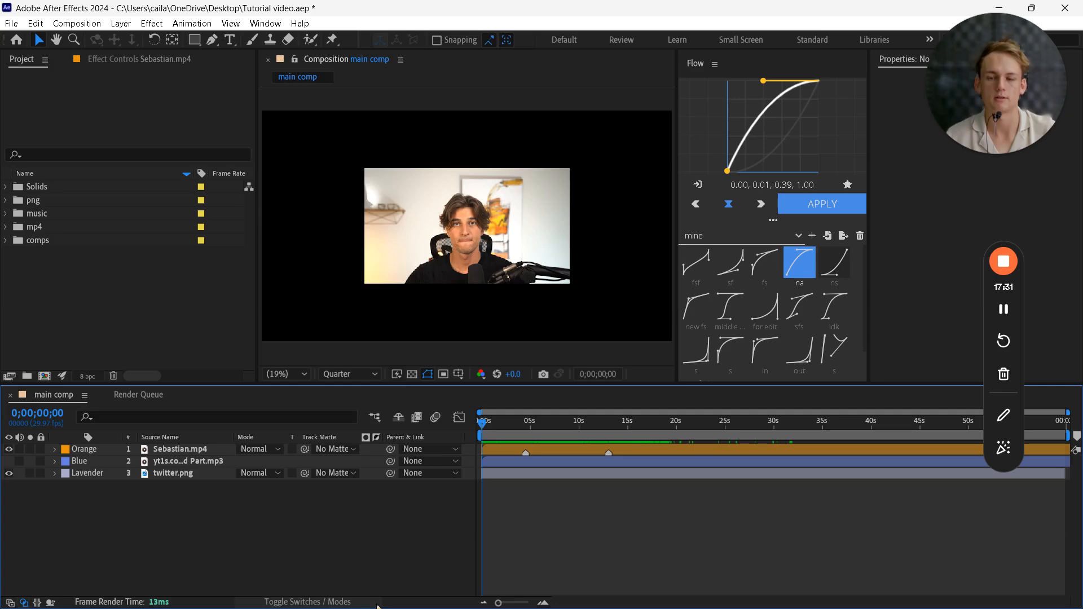
- Switch to the PowerPoint slide show and reveal the tools panel point on the Interface Overview slide
{"action": "key", "text": "super"}
{"action": "mouse_move", "coordinate": [341, 599]}
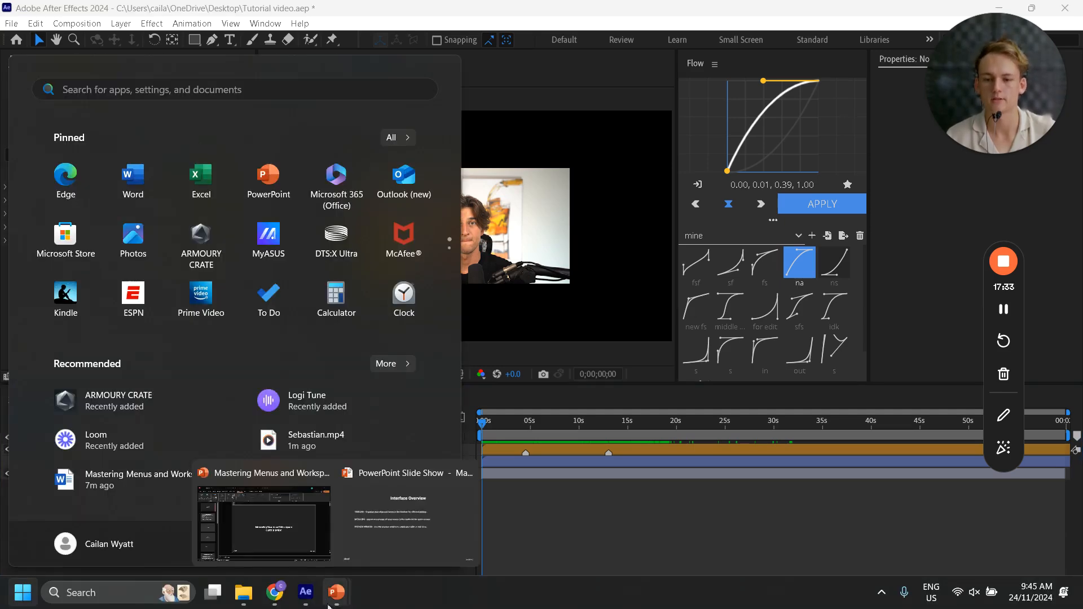
{"action": "left_click", "coordinate": [384, 528]}
{"action": "key", "text": "Right"}
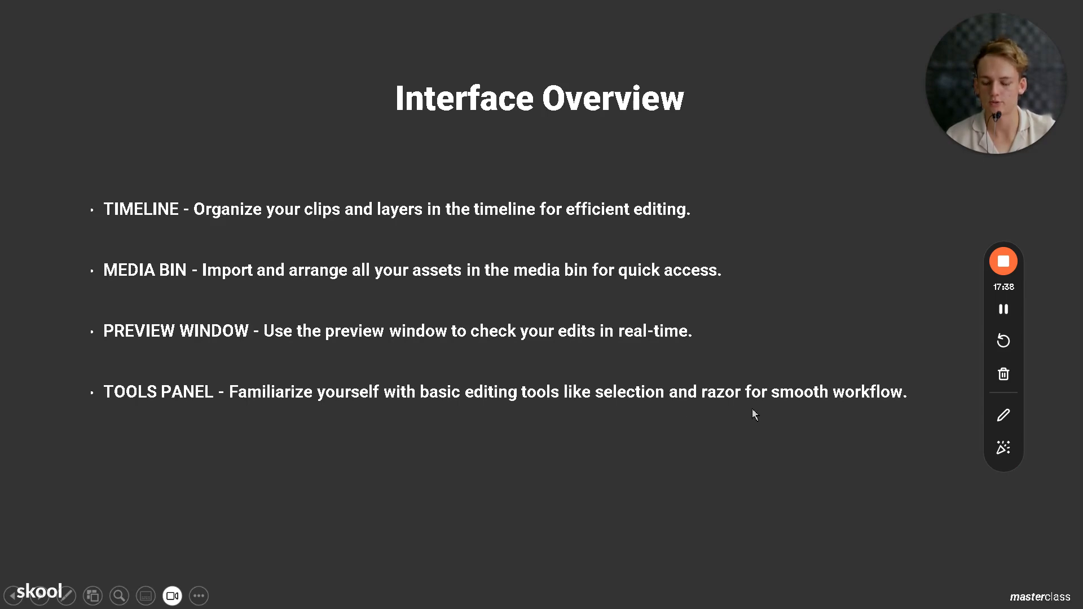
- Return to After Effects, split the Sebastian.mp4 layer at 0;00;06;22, and undo the split
{"action": "key", "text": "super"}
{"action": "mouse_move", "coordinate": [306, 595]}
{"action": "left_click", "coordinate": [403, 559]}
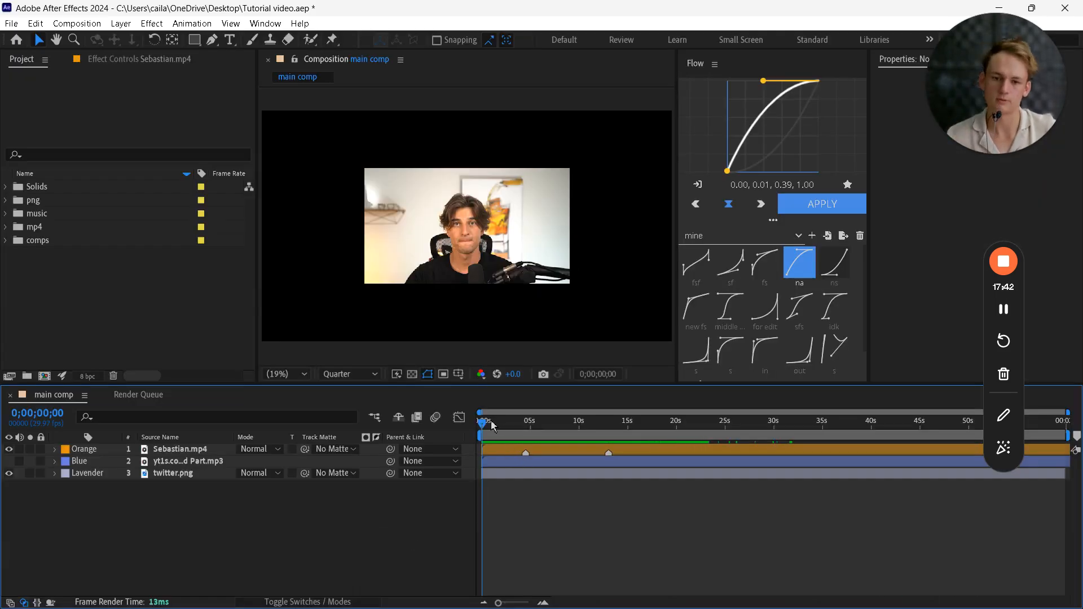
{"action": "left_click_drag", "start_coordinate": [489, 426], "coordinate": [547, 424]}
{"action": "left_click", "coordinate": [552, 456]}
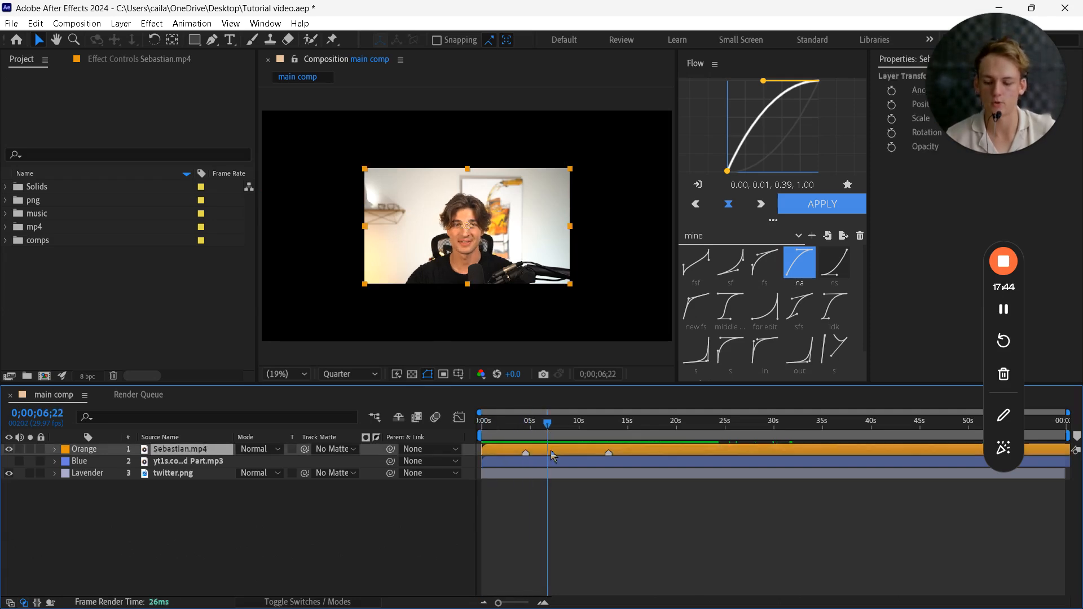
{"action": "key", "text": "ctrl+shift+d"}
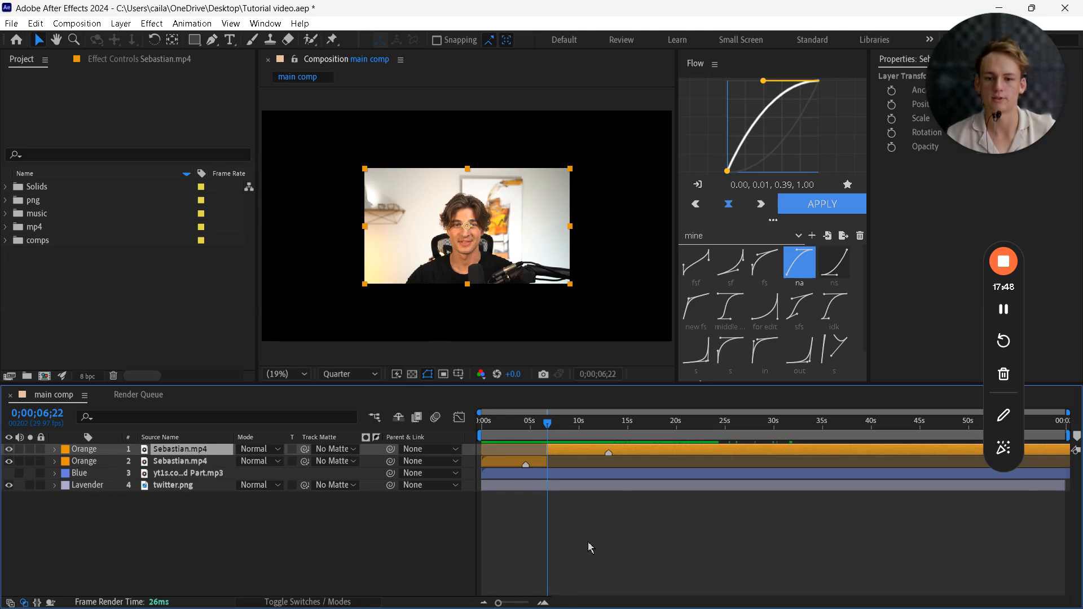
{"action": "key", "text": "ctrl+z"}
{"action": "left_click", "coordinate": [588, 543]}
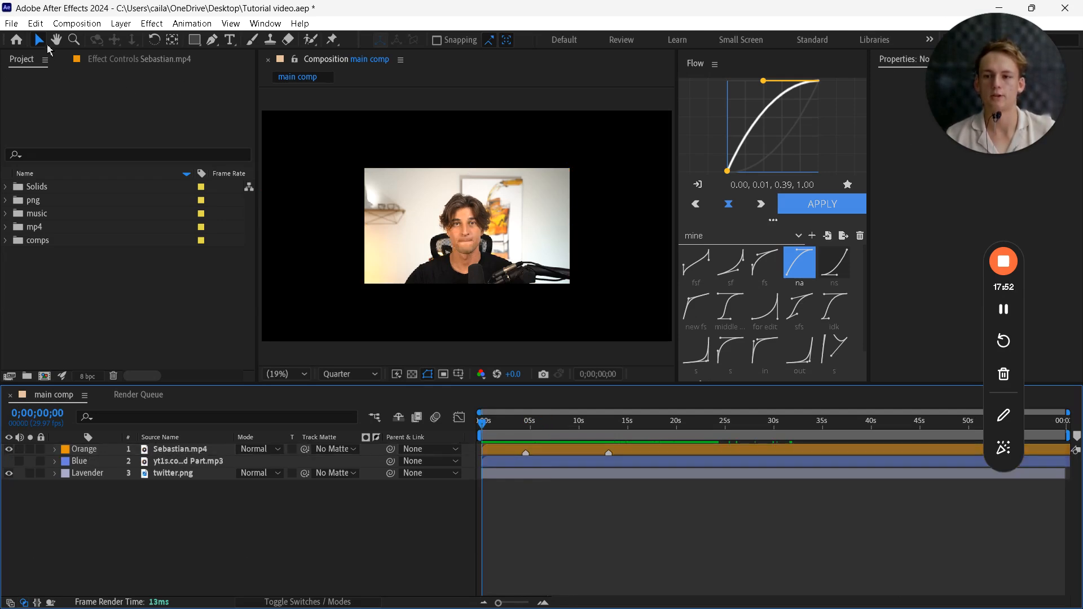
- Pan the composition view slightly with the Hand tool and undo the last change
{"action": "left_click", "coordinate": [57, 40]}
{"action": "mouse_move", "coordinate": [422, 173]}
{"action": "left_mouse_down"}
{"action": "mouse_move", "coordinate": [434, 194]}
{"action": "mouse_move", "coordinate": [412, 173]}
{"action": "left_mouse_up"}
{"action": "key", "text": "ctrl+z"}
- Zoom the composition view in to 100% with the Zoom tool, undo the last edit, and zoom back out
{"action": "left_click", "coordinate": [73, 40]}
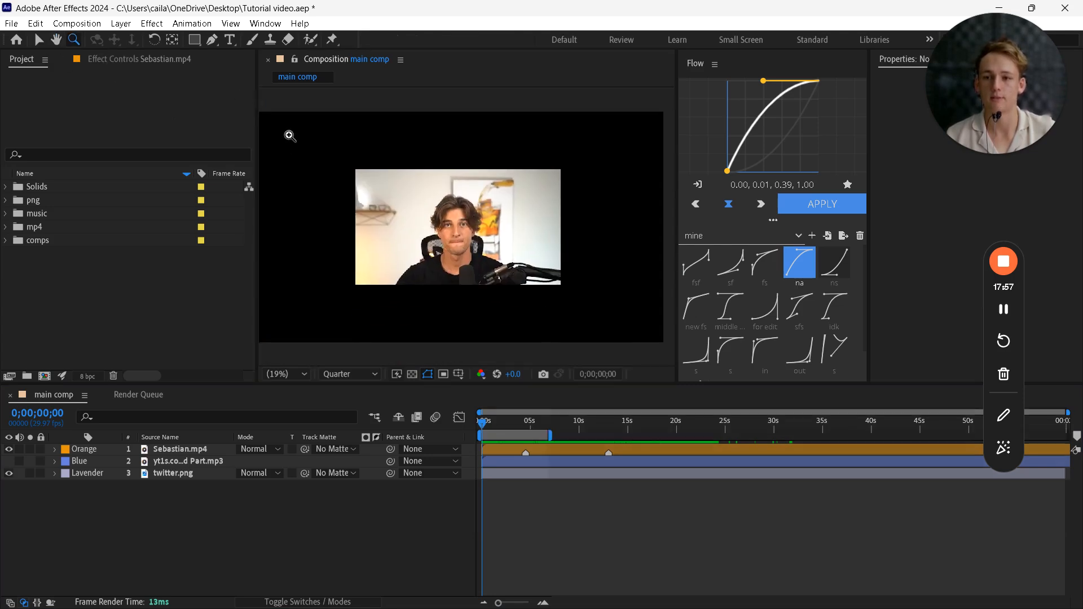
{"action": "left_click", "coordinate": [476, 234]}
{"action": "left_click", "coordinate": [476, 235]}
{"action": "left_click", "coordinate": [476, 235]}
{"action": "left_click", "coordinate": [476, 234]}
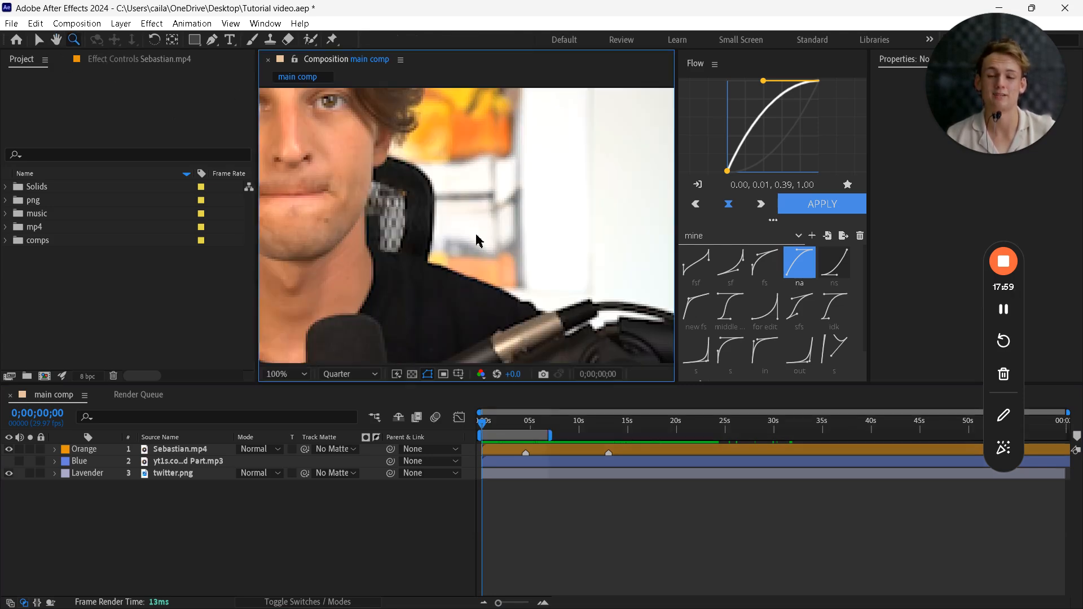
{"action": "key", "text": "ctrl+z"}
{"action": "left_click", "coordinate": [477, 236]}
{"action": "scroll", "coordinate": [471, 234], "scroll_direction": "down", "scroll_amount": 4}
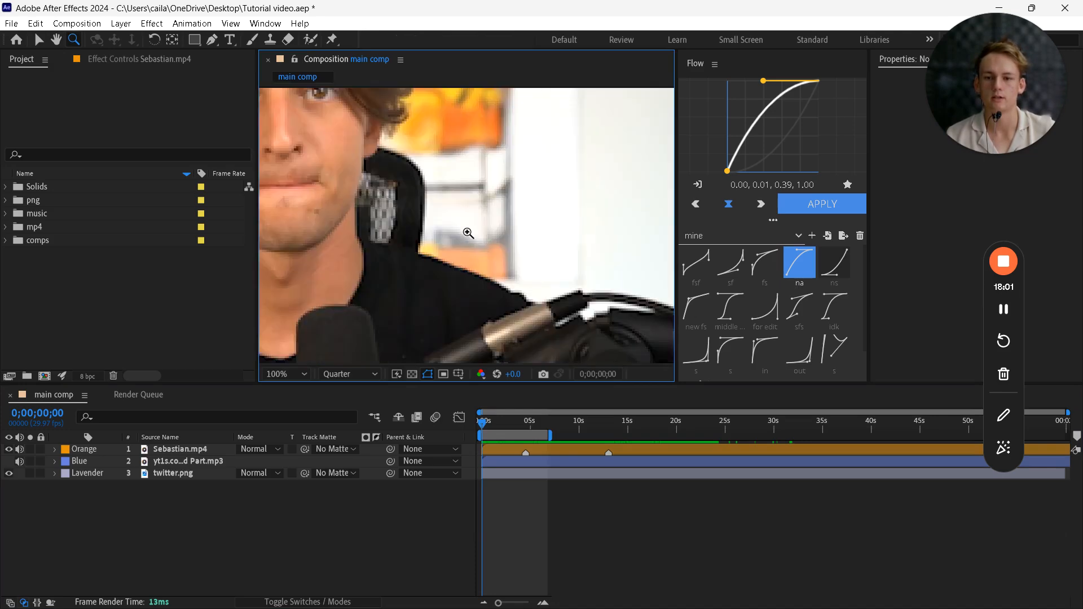
- Select the Sebastian.mp4 layer with the Selection tool and set the composition view's magnification to Fit up to 100%
{"action": "left_click", "coordinate": [38, 39]}
{"action": "left_click", "coordinate": [376, 234]}
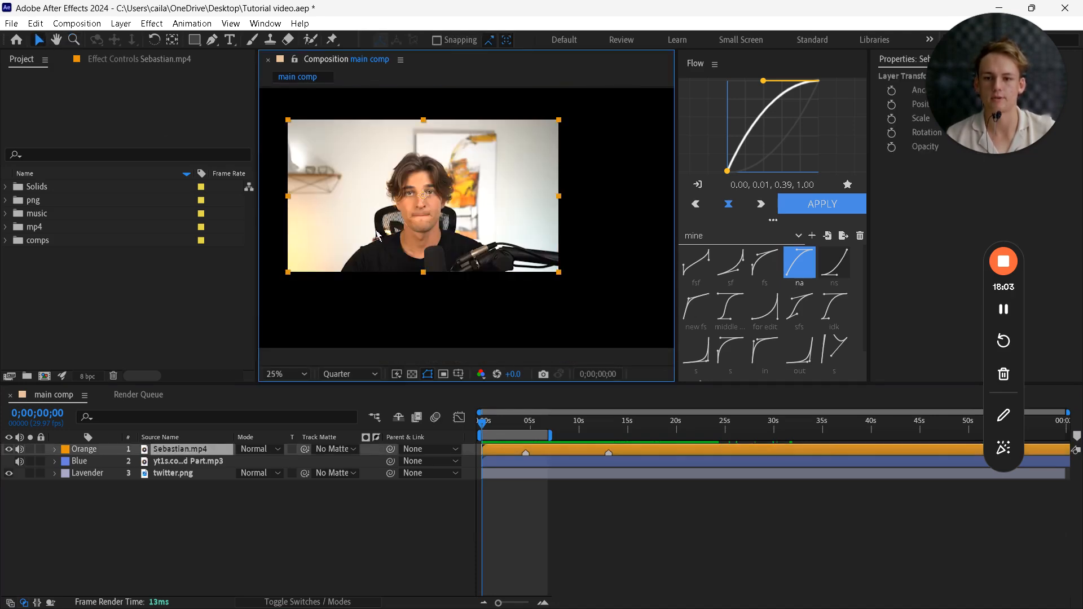
{"action": "scroll", "coordinate": [391, 221], "scroll_direction": "up", "scroll_amount": 4}
{"action": "scroll", "coordinate": [390, 222], "scroll_direction": "down", "scroll_amount": 2}
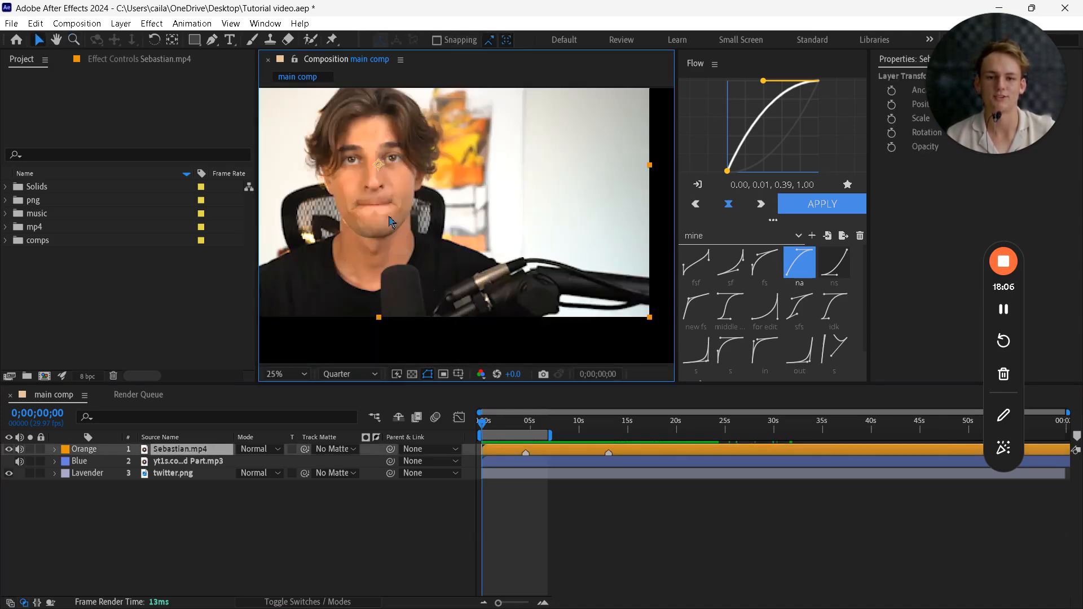
{"action": "scroll", "coordinate": [389, 226], "scroll_direction": "down", "scroll_amount": 2}
{"action": "left_click", "coordinate": [285, 375]}
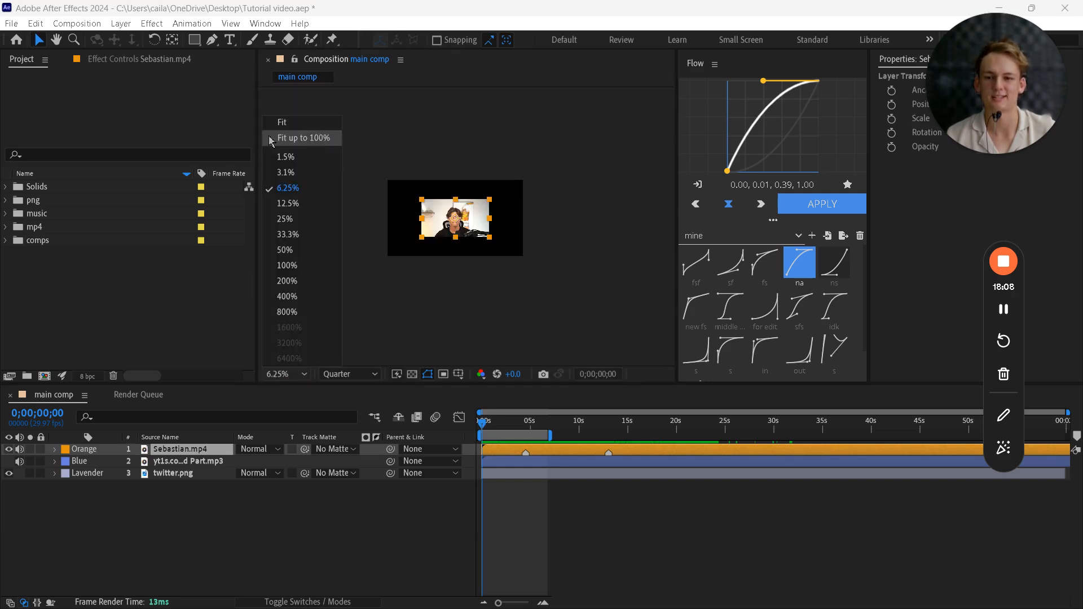
{"action": "left_click", "coordinate": [294, 138]}
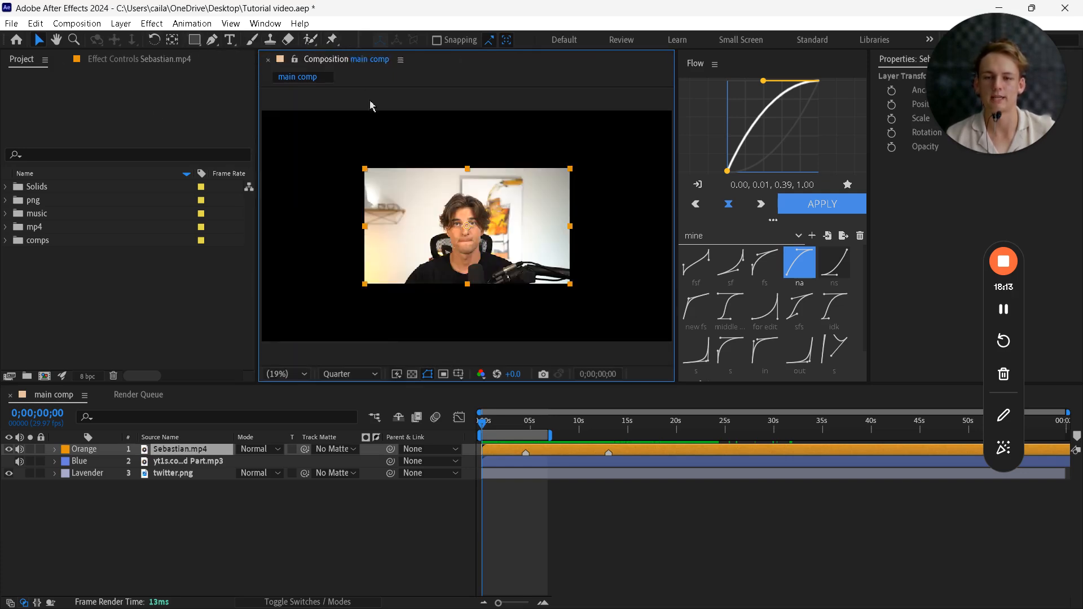
- Draw a rectangular mask across most of the Sebastian.mp4 layer with the Rectangle tool and undo it
{"action": "left_click", "coordinate": [194, 39]}
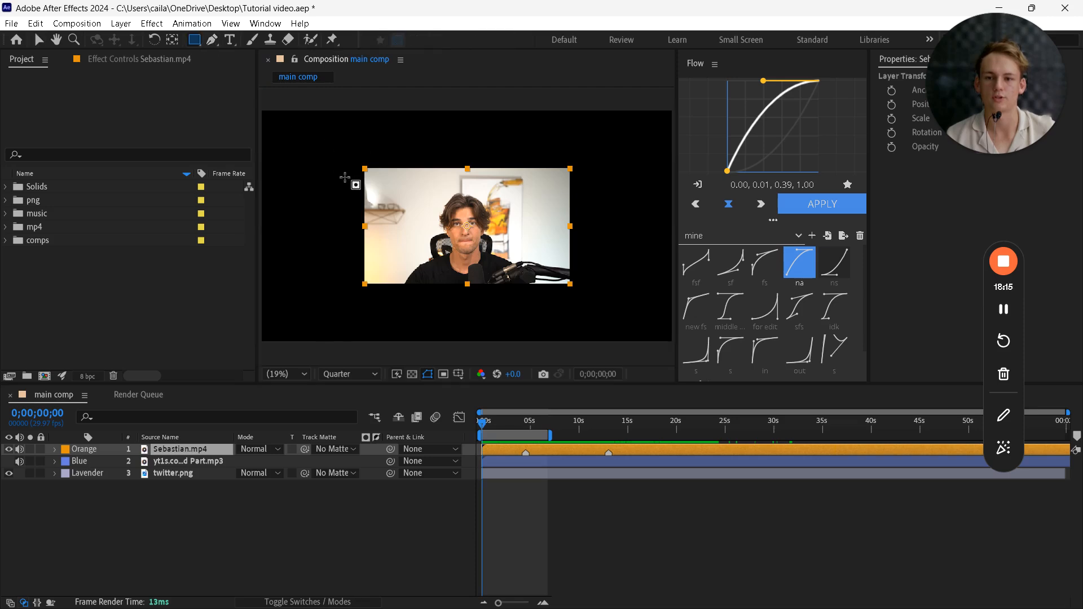
{"action": "left_click_drag", "start_coordinate": [345, 177], "coordinate": [578, 331]}
{"action": "key", "text": "ctrl+z"}
- Deselect all layers, draw a rectangle shape over the video with the Rectangle tool, and undo it
{"action": "left_click", "coordinate": [365, 556]}
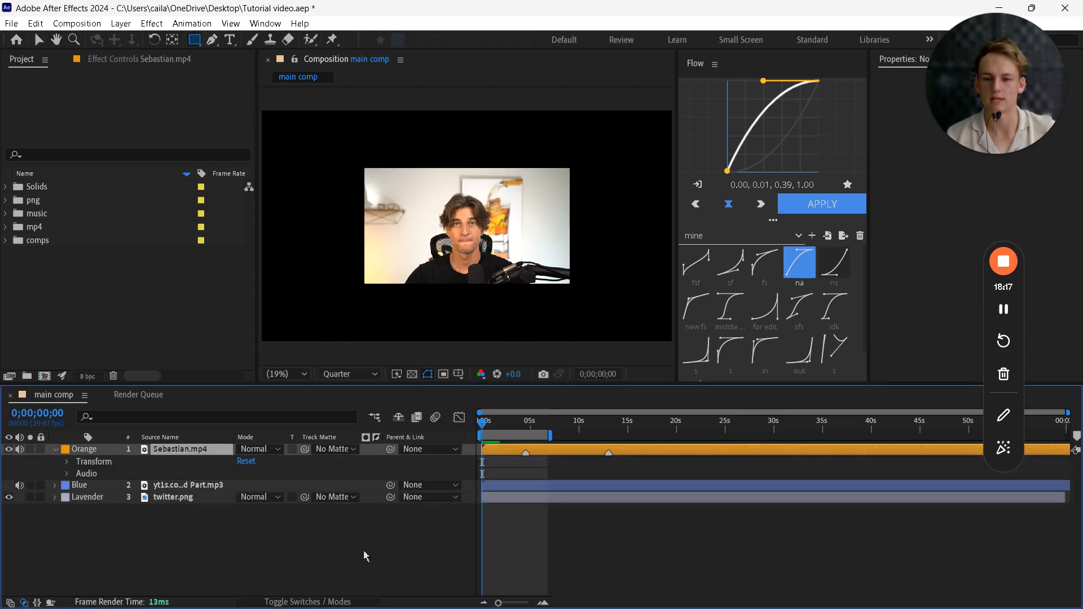
{"action": "left_click_drag", "start_coordinate": [346, 159], "coordinate": [548, 271]}
{"action": "key", "text": "ctrl+z"}
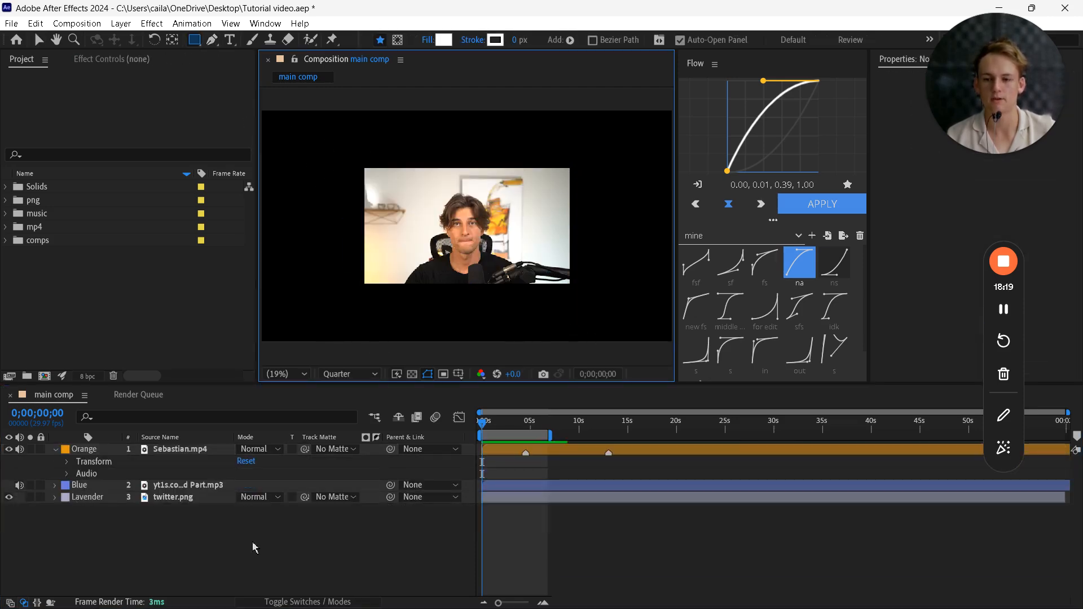
- Draw trial rectangular masks on the Sebastian.mp4 layer, undo them, and draw one mask over the video's lower-left portion
{"action": "left_click", "coordinate": [180, 450]}
{"action": "left_click_drag", "start_coordinate": [341, 143], "coordinate": [541, 320]}
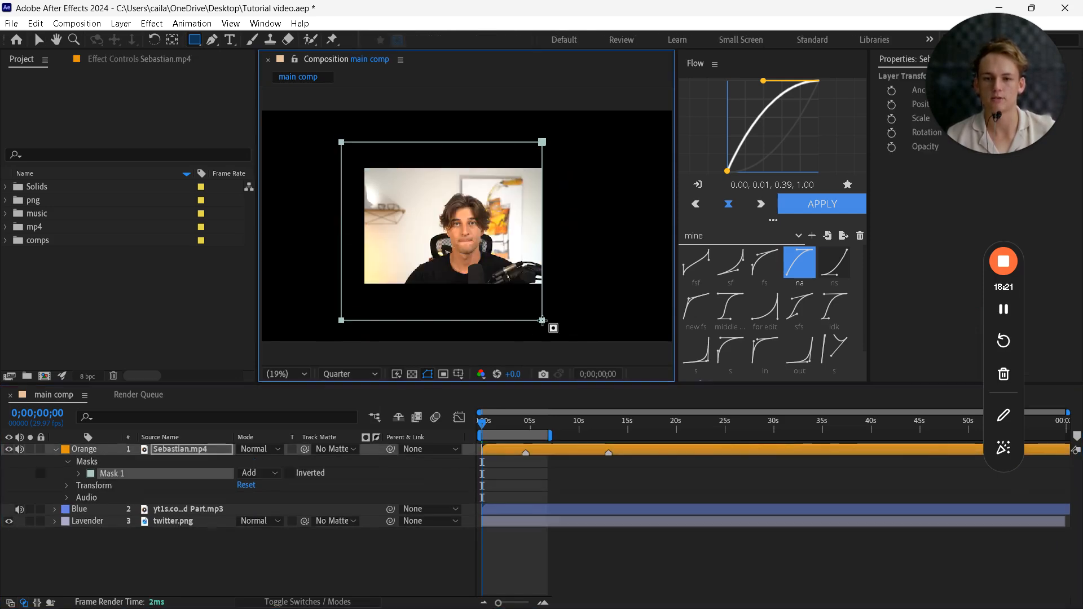
{"action": "left_click_drag", "start_coordinate": [480, 169], "coordinate": [364, 251]}
{"action": "key", "text": "ctrl+z"}
{"action": "key", "text": "ctrl+z"}
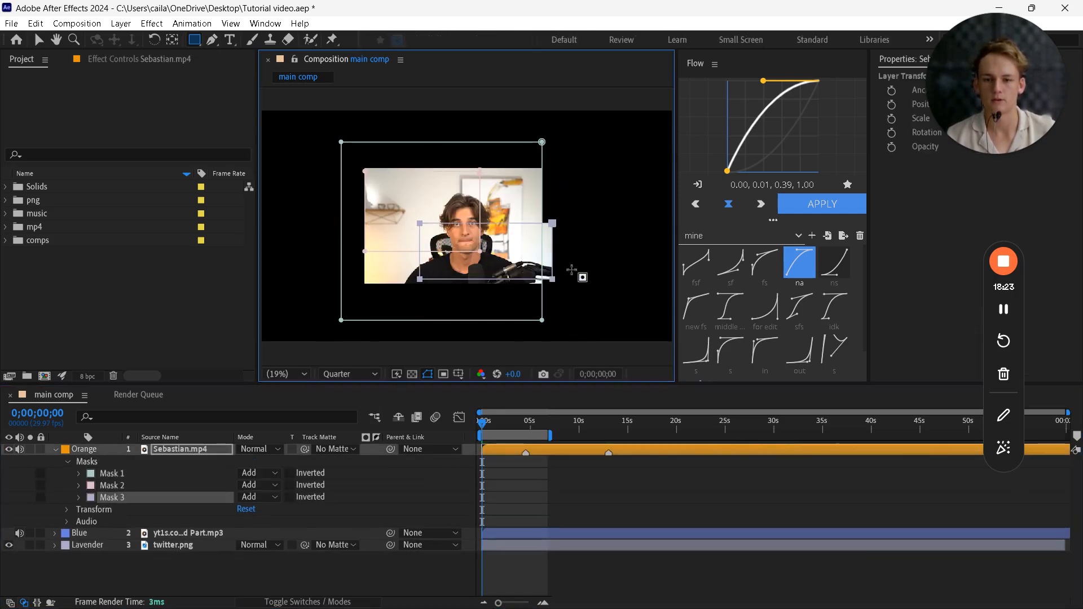
{"action": "left_click_drag", "start_coordinate": [505, 196], "coordinate": [292, 285]}
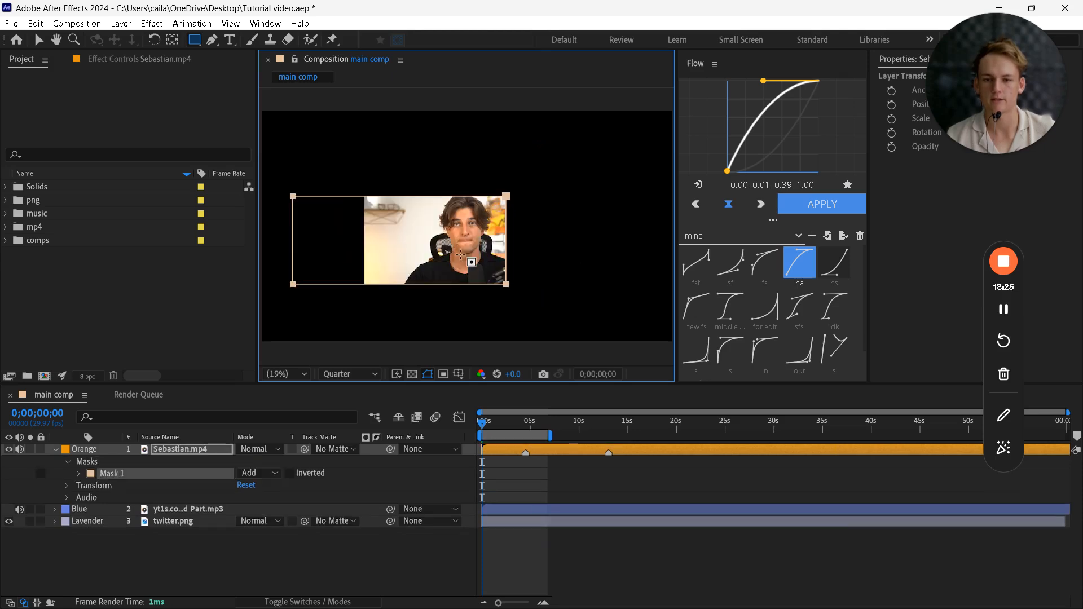
- Undo the current mask, draw one more trial rectangular mask on the Sebastian.mp4 layer, and undo it too
{"action": "key", "text": "ctrl+z"}
{"action": "left_click_drag", "start_coordinate": [487, 198], "coordinate": [423, 273]}
{"action": "key", "text": "ctrl+z"}
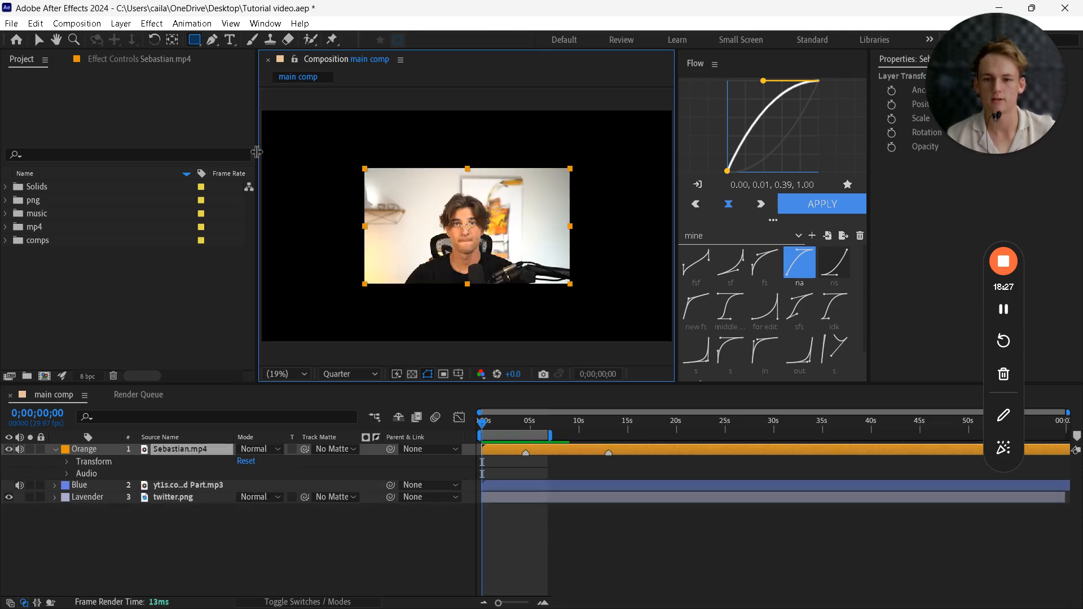
- Draw a trial elliptical mask around the upper face on the Sebastian.mp4 layer with the Ellipse tool and undo it
{"action": "left_click", "coordinate": [199, 41]}
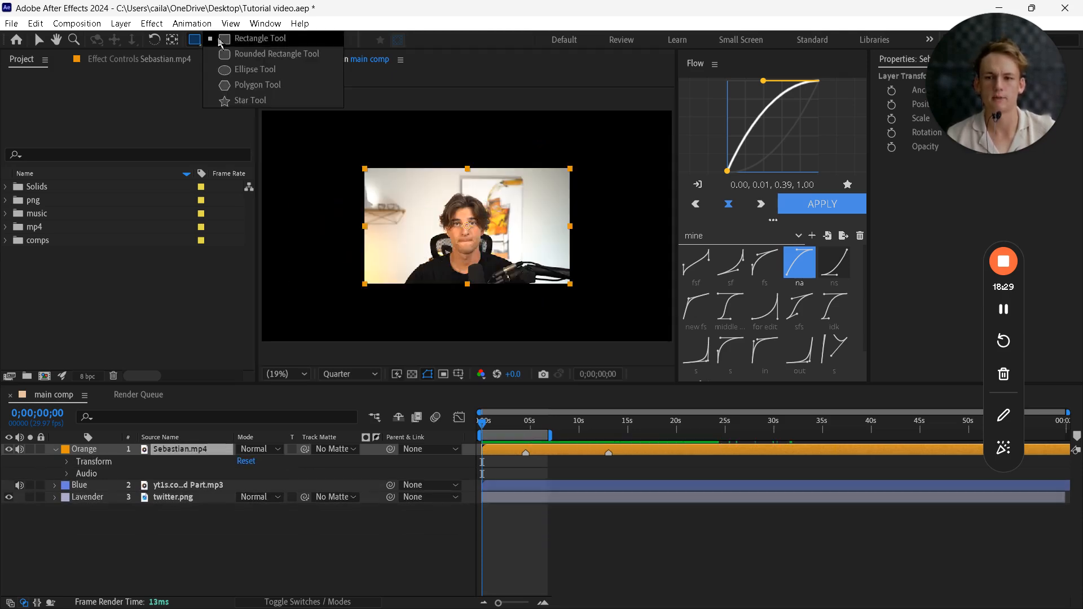
{"action": "left_click", "coordinate": [254, 68]}
{"action": "left_click_drag", "start_coordinate": [425, 199], "coordinate": [520, 237]}
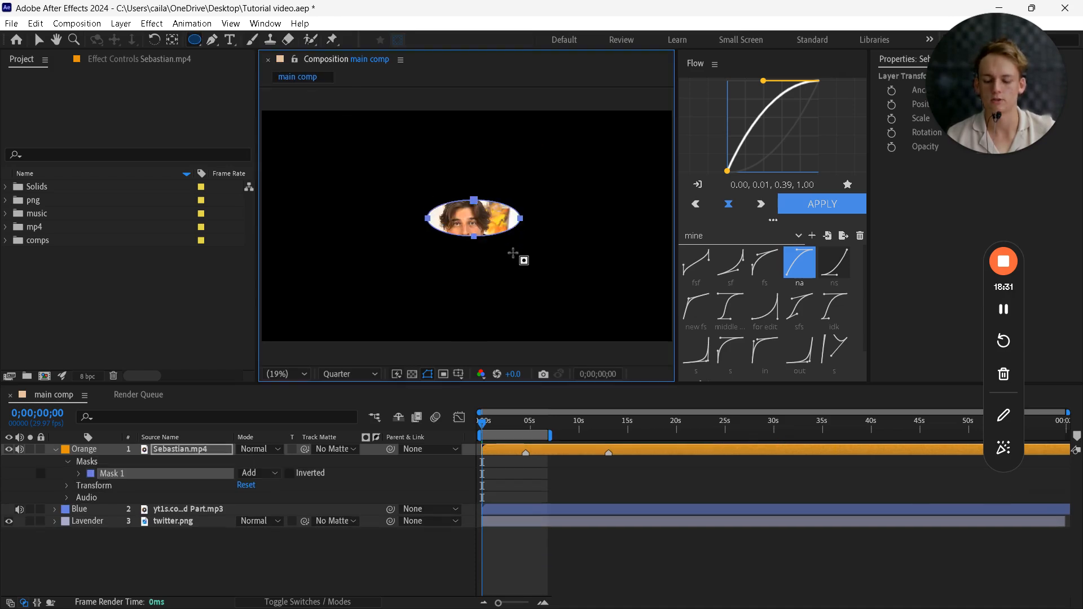
{"action": "key", "text": "ctrl+z"}
- Deselect all layers and draw a closed five-point white shape with one curved side over the face using the Pen tool
{"action": "left_click", "coordinate": [290, 549]}
{"action": "left_click", "coordinate": [212, 40]}
{"action": "left_click", "coordinate": [468, 195]}
{"action": "left_click", "coordinate": [419, 213]}
{"action": "left_click", "coordinate": [448, 252]}
{"action": "left_click_drag", "start_coordinate": [507, 249], "coordinate": [521, 220]}
{"action": "left_click", "coordinate": [522, 213]}
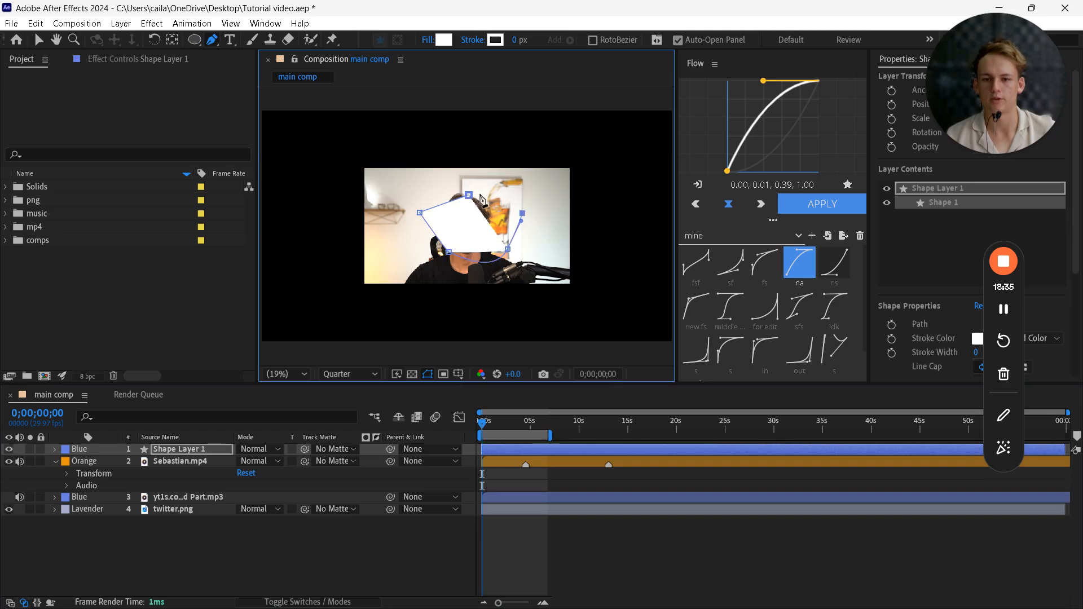
{"action": "left_click", "coordinate": [468, 195]}
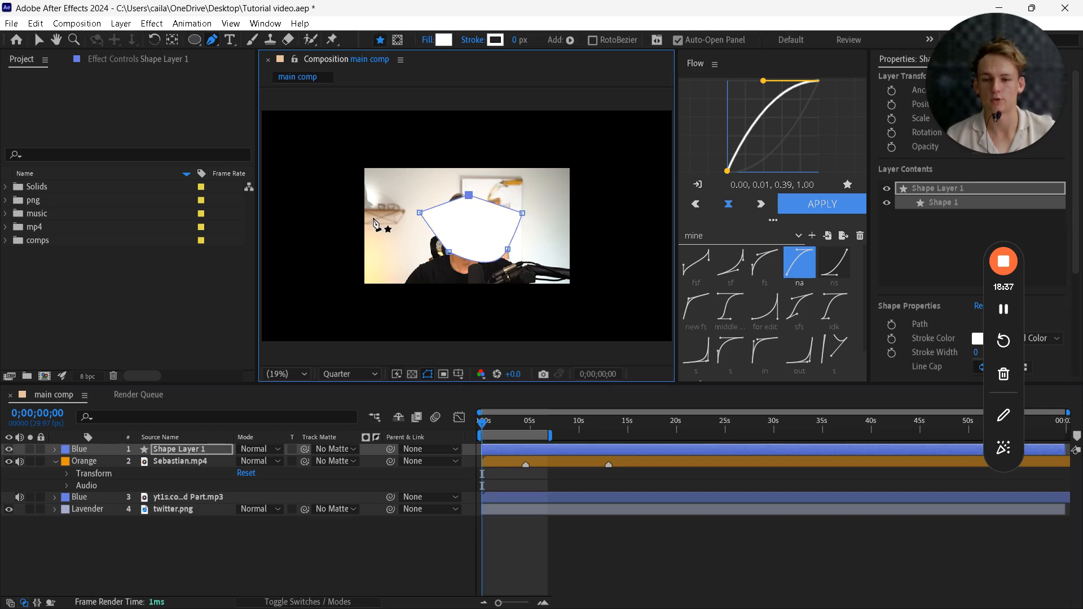
- Select the Sebastian.mp4 layer and draw a closed four-point mask with curved segments on it using the Pen tool
{"action": "left_click", "coordinate": [198, 461]}
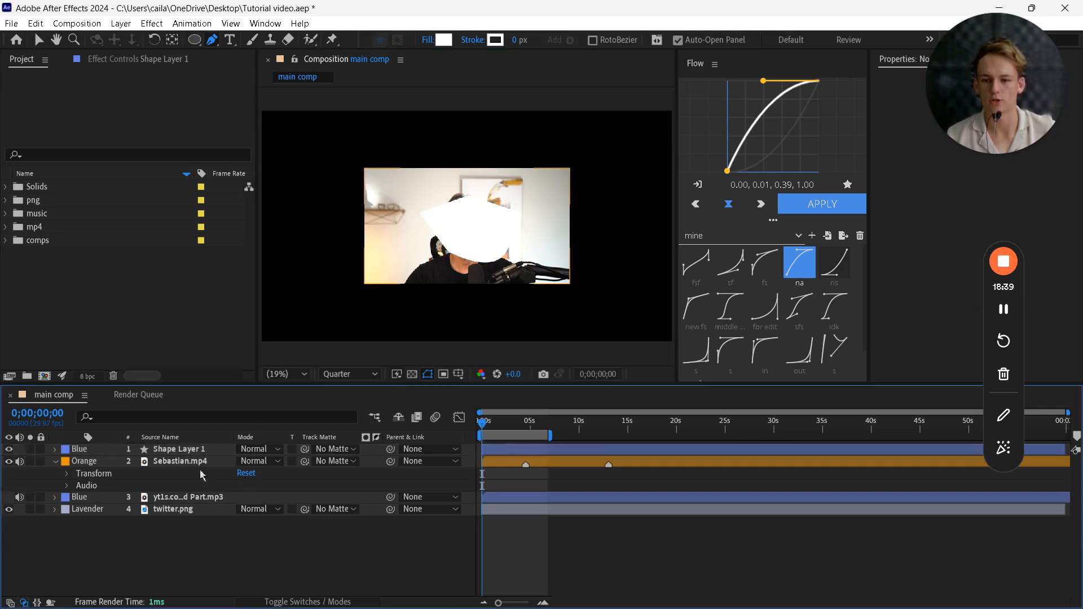
{"action": "left_click", "coordinate": [410, 199]}
{"action": "mouse_move", "coordinate": [385, 260]}
{"action": "left_mouse_down"}
{"action": "mouse_move", "coordinate": [531, 203]}
{"action": "mouse_move", "coordinate": [495, 203]}
{"action": "left_mouse_up"}
{"action": "left_click", "coordinate": [442, 200]}
{"action": "left_click", "coordinate": [410, 199]}
- Undo the pen mask on Sebastian.mp4 and the pen-drawn points of Shape Layer 1, and deselect all layers
{"action": "key", "text": "ctrl+z"}
{"action": "key", "text": "ctrl+z"}
{"action": "key", "text": "ctrl+z"}
{"action": "key", "text": "ctrl+z"}
{"action": "key", "text": "ctrl+z"}
{"action": "key", "text": "ctrl+z"}
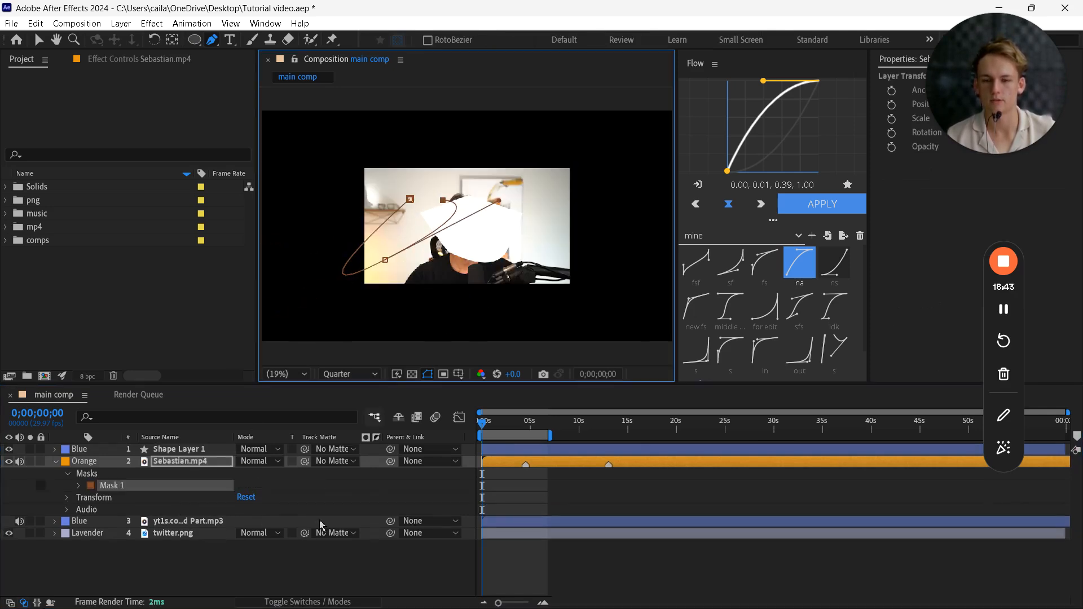
{"action": "key", "text": "ctrl+z"}
{"action": "key", "text": "ctrl+z"}
{"action": "key", "text": "ctrl+z"}
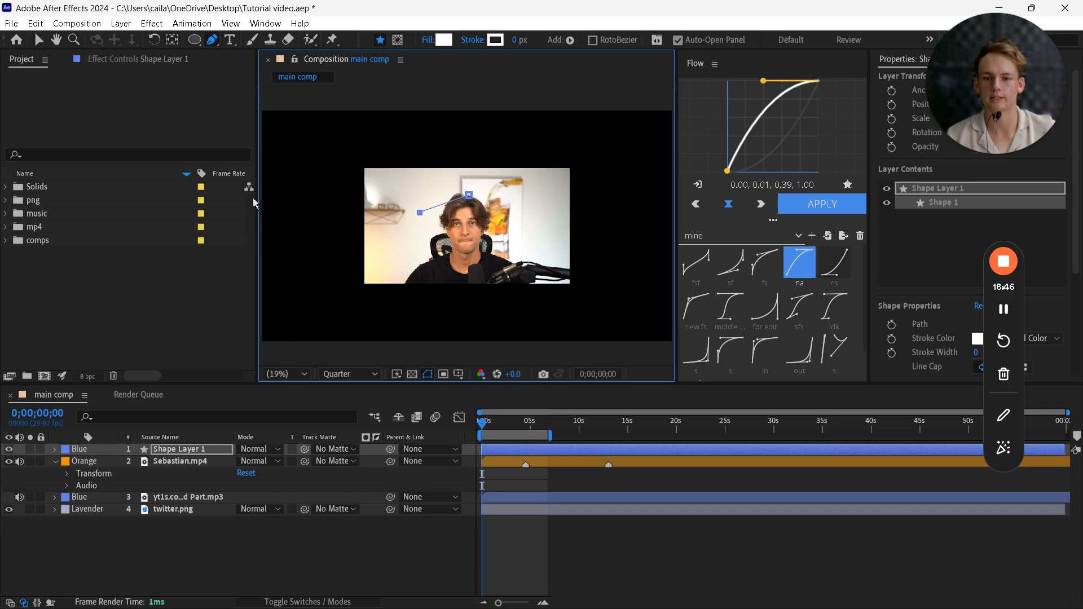
{"action": "key", "text": "ctrl+z"}
{"action": "left_click", "coordinate": [261, 523]}
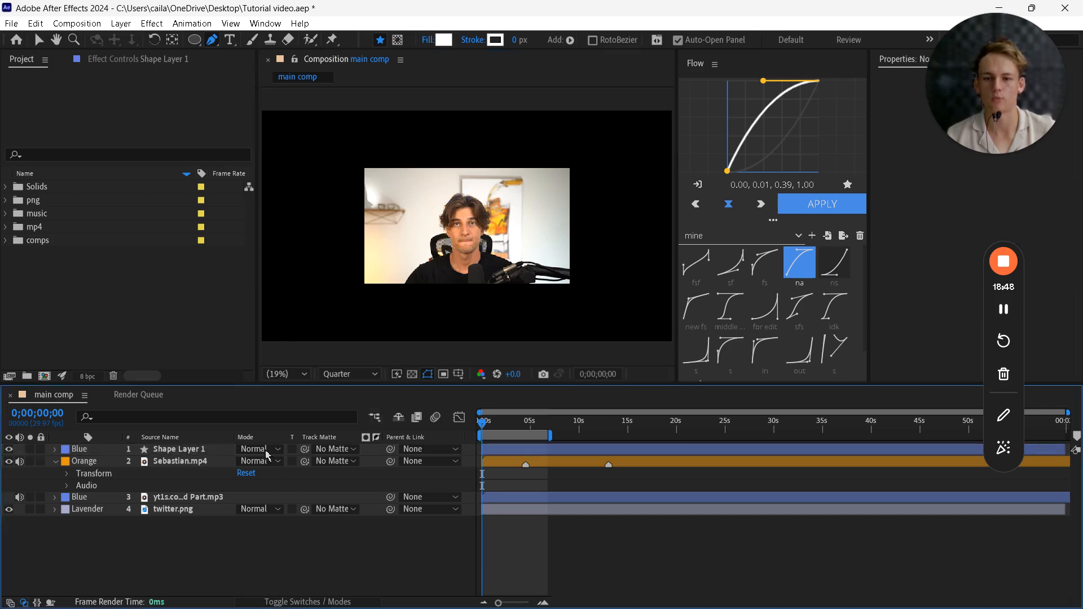
- Open the Sebastian.mp4 layer for painting with the Brush tool, paint looping white strokes over the face, and return to the main comp
{"action": "left_click", "coordinate": [279, 40]}
{"action": "left_click", "coordinate": [648, 350]}
{"action": "double_click", "coordinate": [460, 223]}
{"action": "left_click_drag", "start_coordinate": [460, 224], "coordinate": [550, 209]}
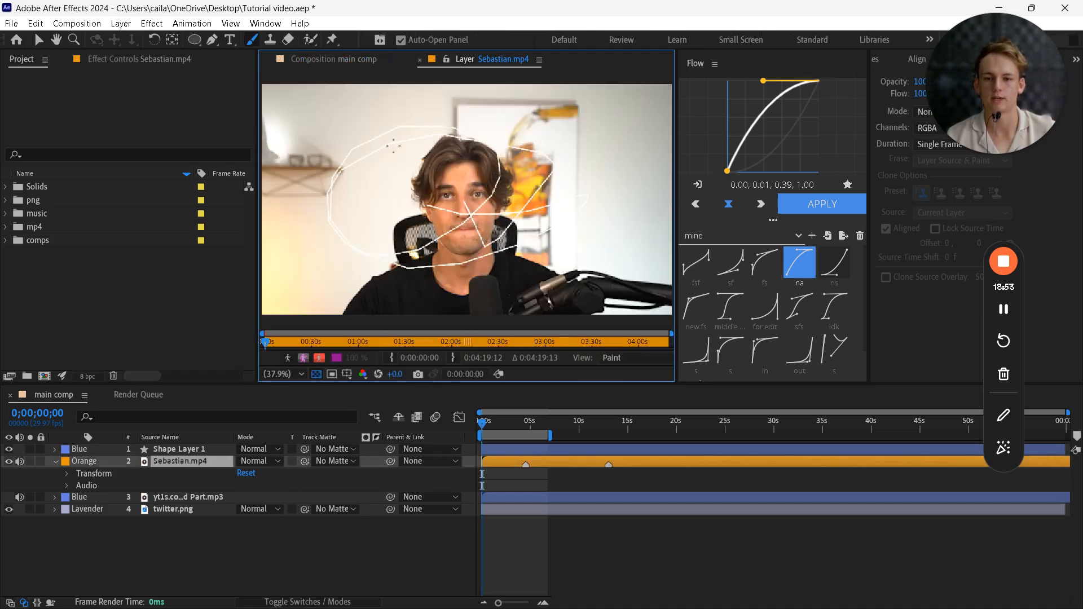
{"action": "left_click", "coordinate": [366, 62]}
{"action": "left_click", "coordinate": [422, 59]}
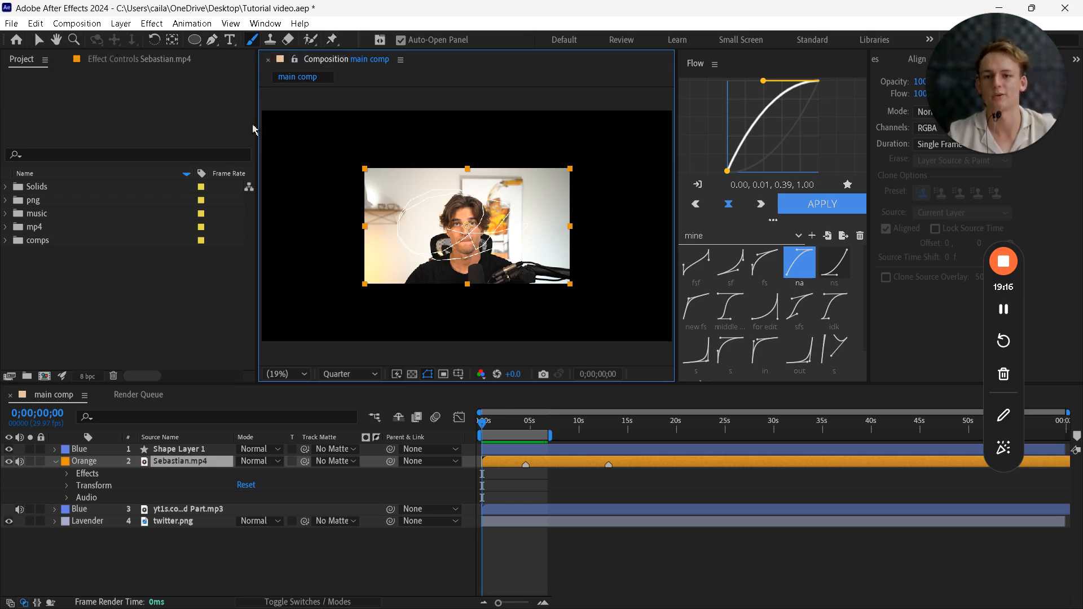
- Switch to the PowerPoint slide show, advance the Interface Overview slide to its effects panel point, and switch back to After Effects
{"action": "key", "text": "super"}
{"action": "mouse_move", "coordinate": [337, 592]}
{"action": "left_click", "coordinate": [420, 516]}
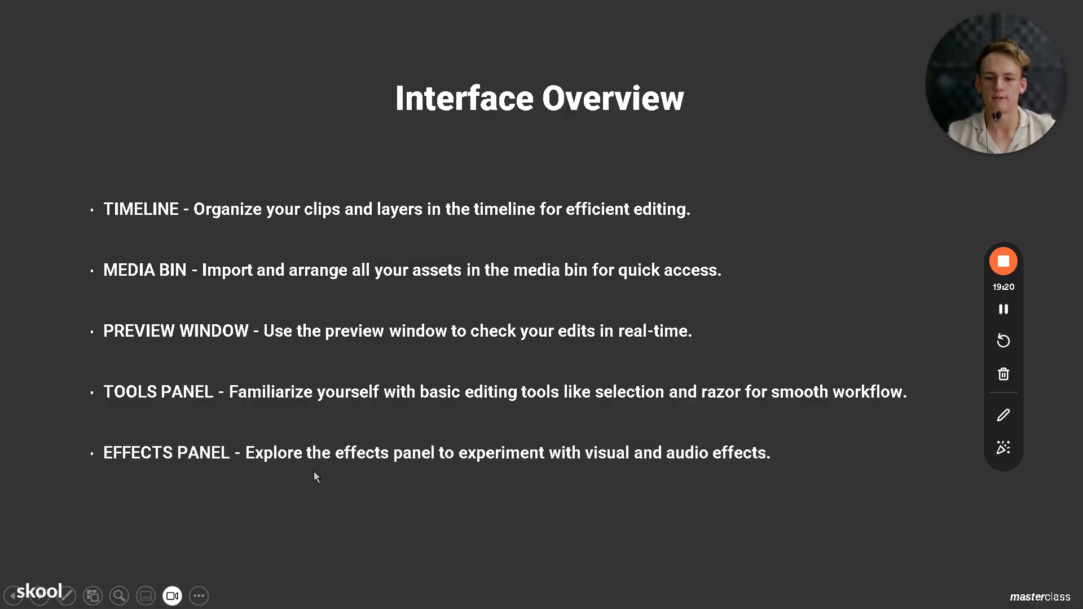
{"action": "key", "text": "super"}
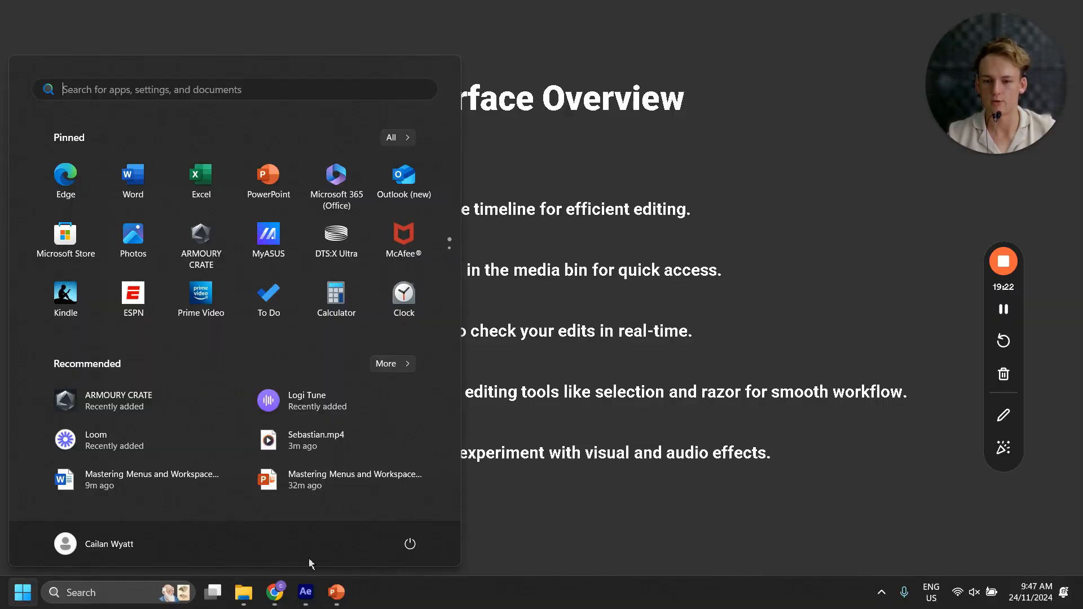
{"action": "left_click", "coordinate": [306, 592]}
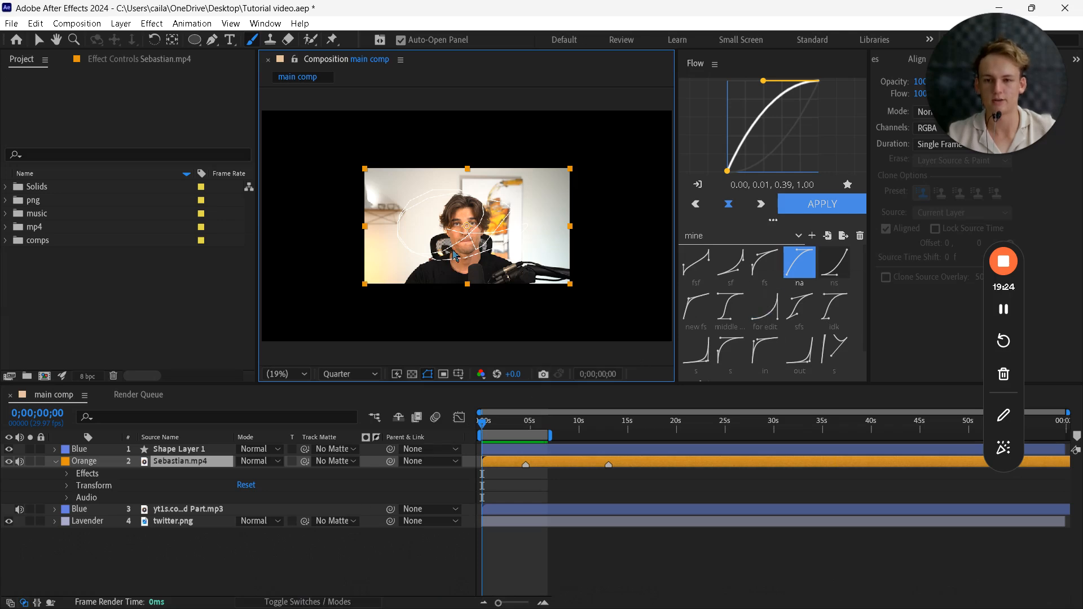
- Undo the brush strokes and set the Sebastian.mp4 layer's Scale to 200%
{"action": "key", "text": "ctrl+z"}
{"action": "left_click", "coordinate": [510, 462]}
{"action": "key", "text": "s"}
{"action": "left_click", "coordinate": [285, 473]}
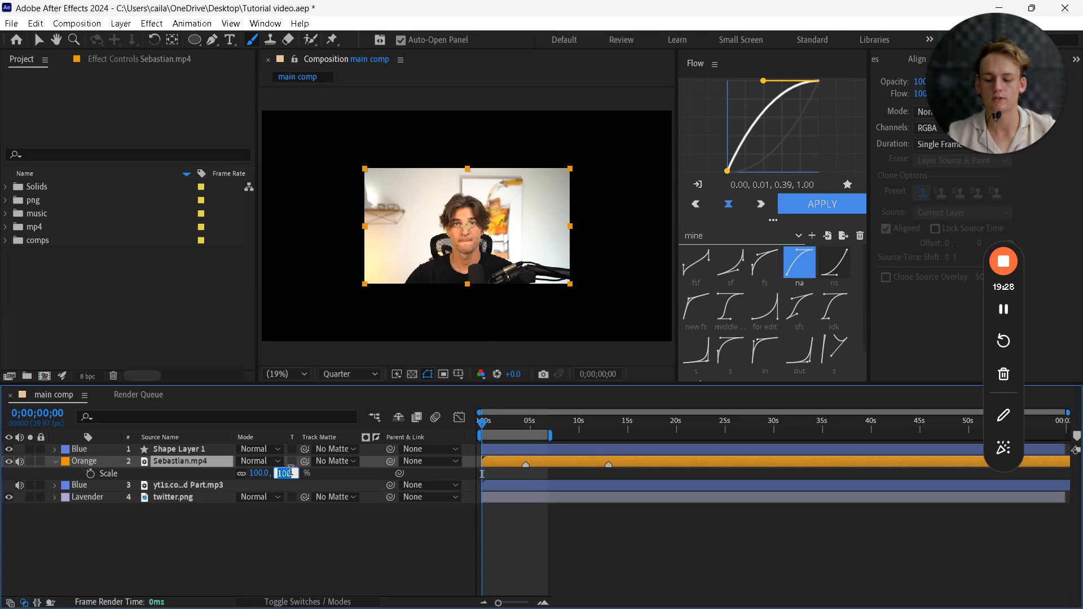
{"action": "type", "text": "200"}
{"action": "key", "text": "Return"}
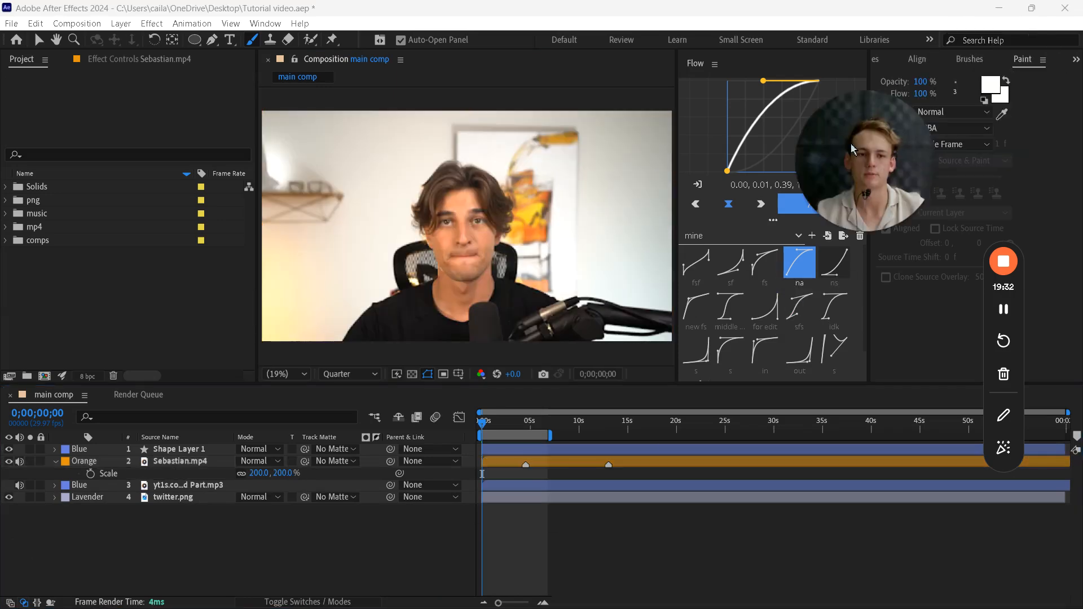
- Open the Effects & Presets panel and collapse its BCC Perspective category
{"action": "left_click", "coordinate": [1073, 60]}
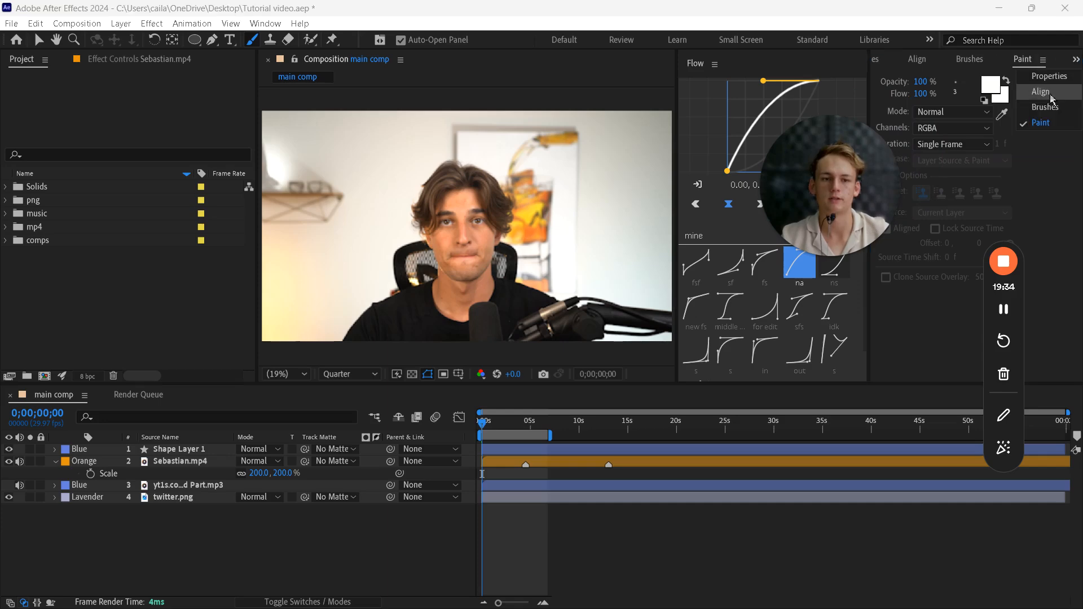
{"action": "left_click", "coordinate": [1051, 162]}
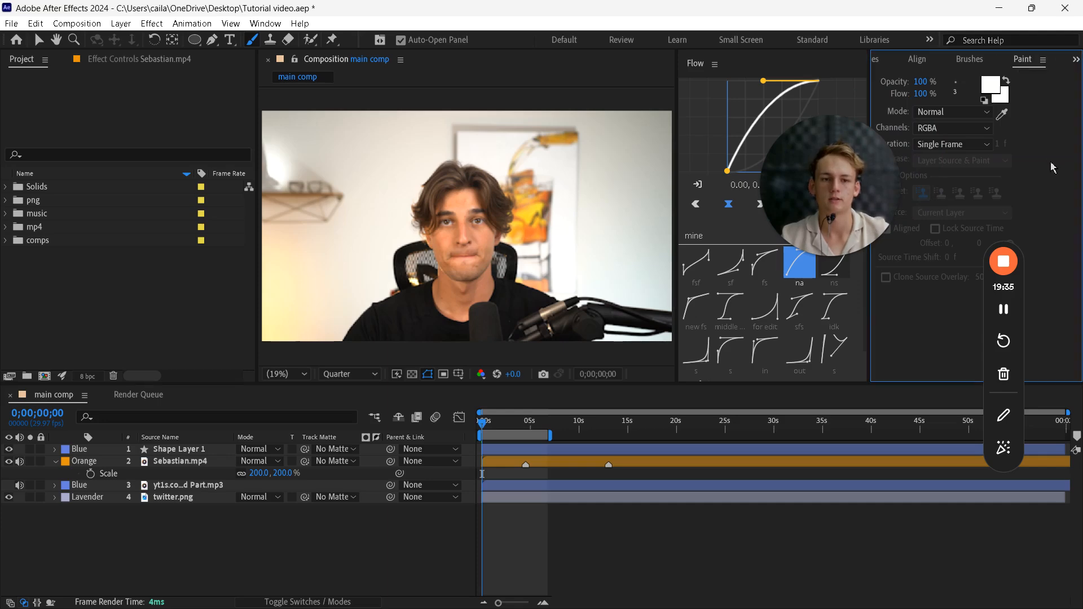
{"action": "left_click", "coordinate": [265, 23]}
{"action": "mouse_move", "coordinate": [327, 36]}
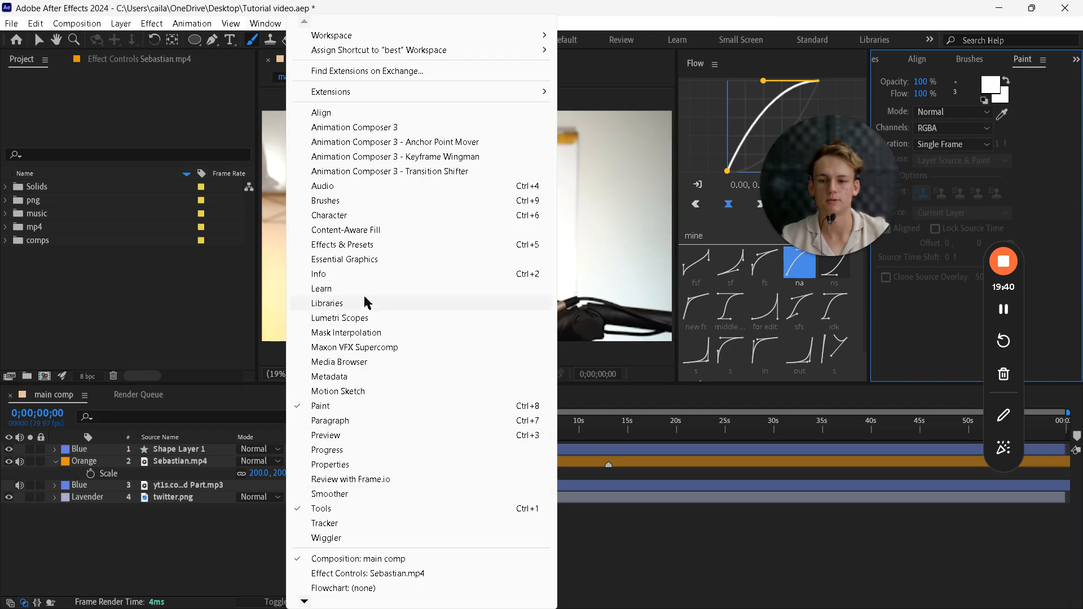
{"action": "left_click", "coordinate": [358, 251]}
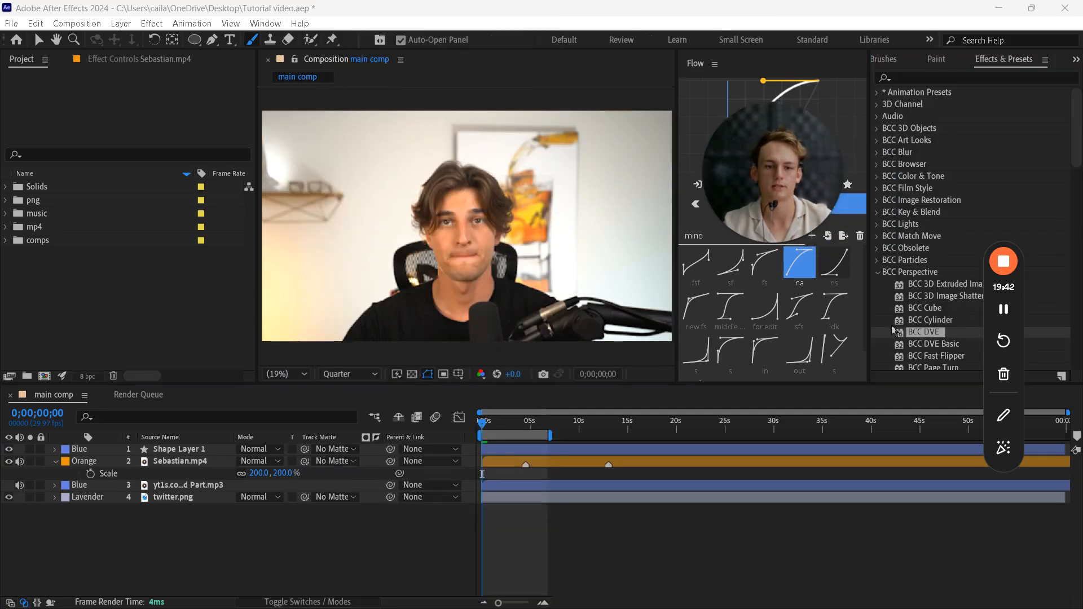
{"action": "scroll", "coordinate": [908, 293], "scroll_direction": "down", "scroll_amount": 2}
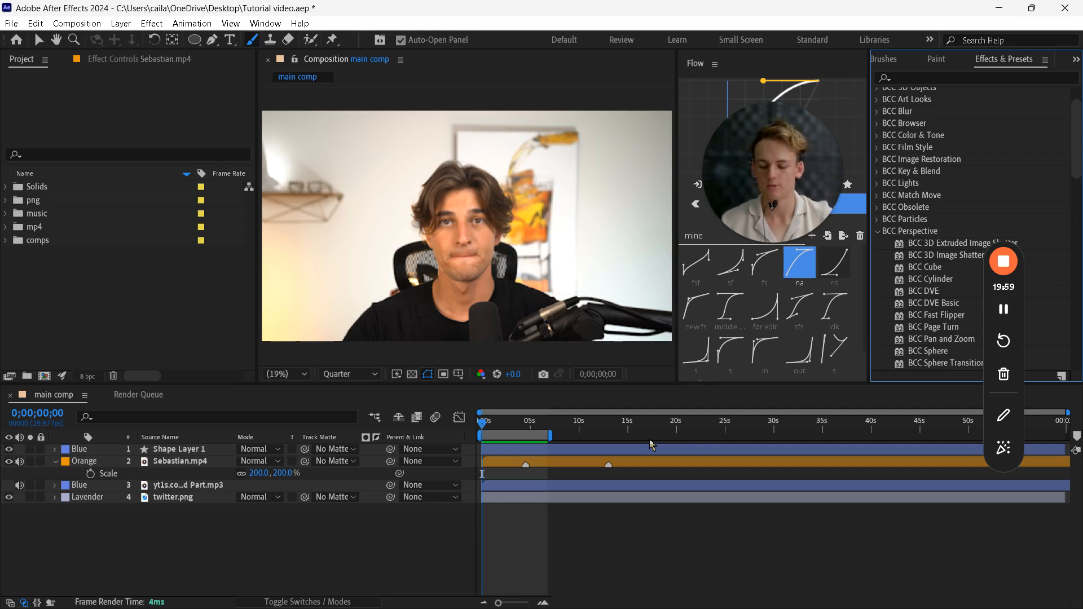
{"action": "left_click", "coordinate": [878, 231]}
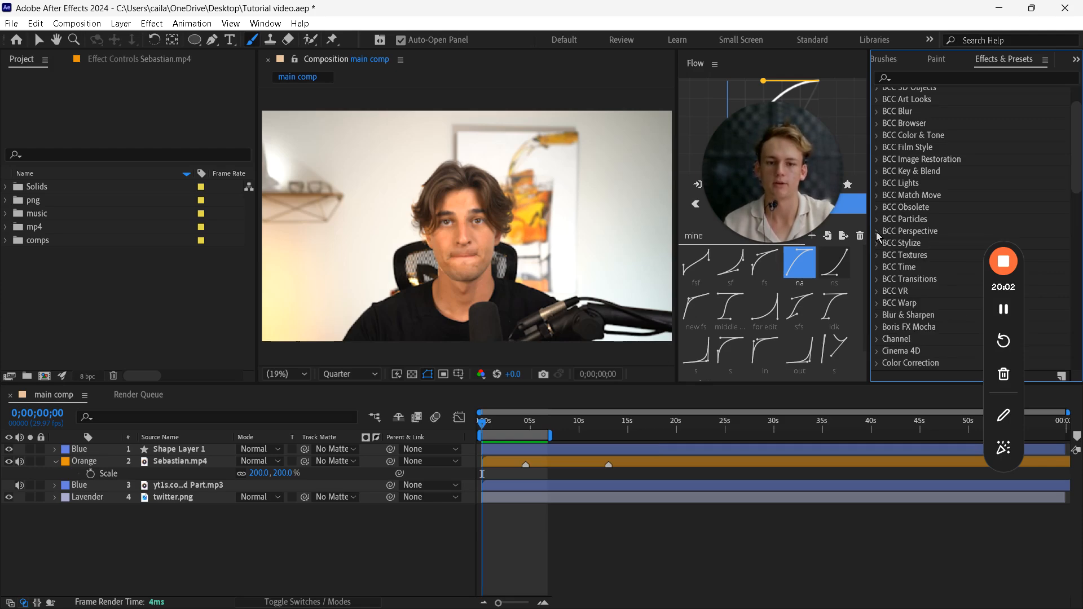
- Switch to the PowerPoint slide show and advance past Interface Overview to the Customizing Your Workspace slide
{"action": "key", "text": "super"}
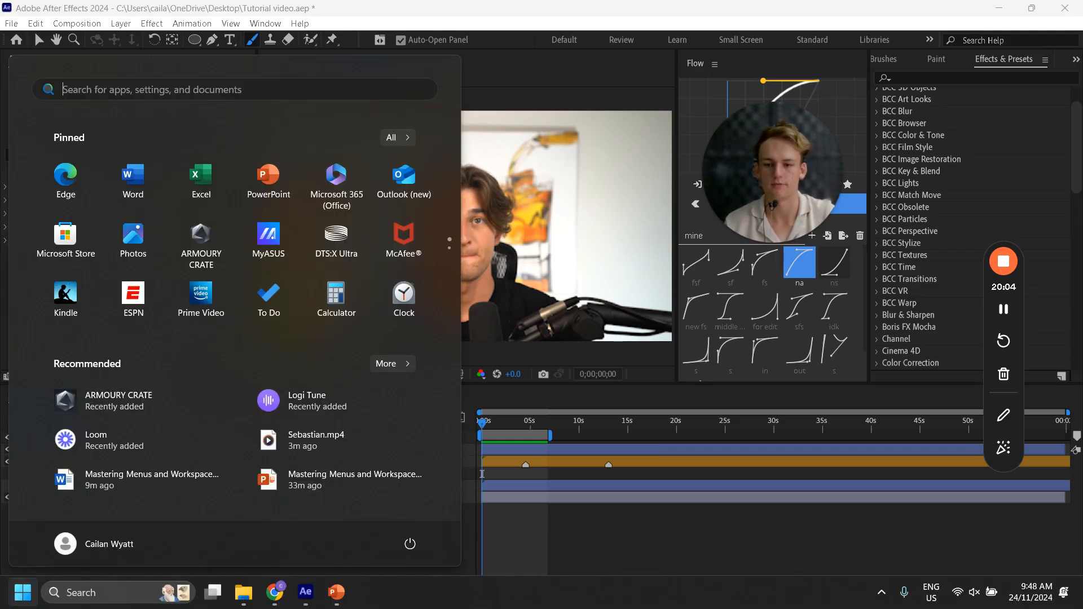
{"action": "mouse_move", "coordinate": [339, 597]}
{"action": "left_click", "coordinate": [376, 542]}
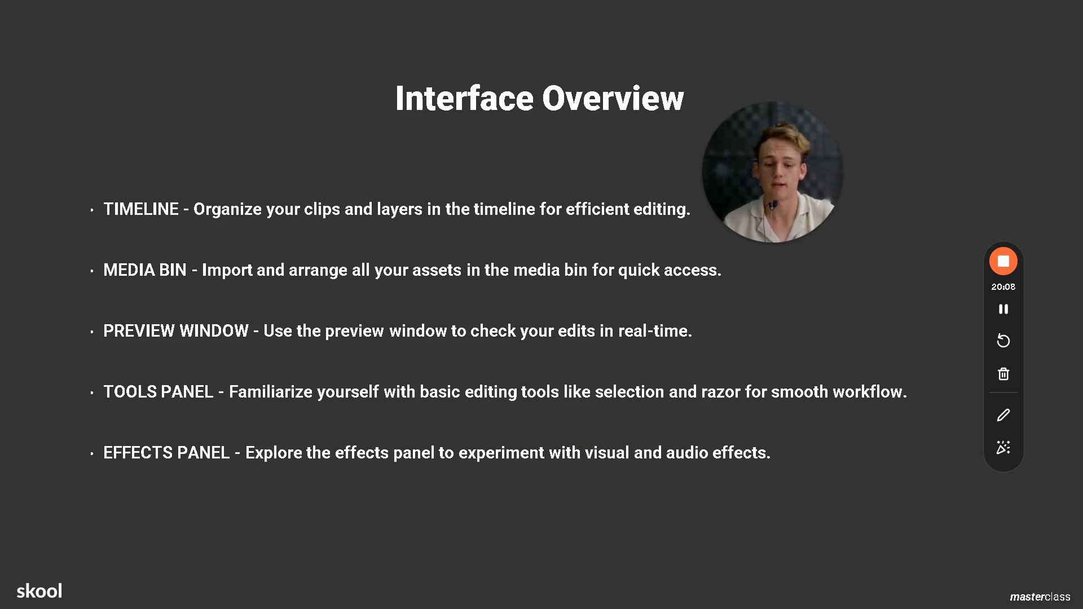
{"action": "left_click", "coordinate": [425, 485]}
{"action": "key", "text": "super+s"}
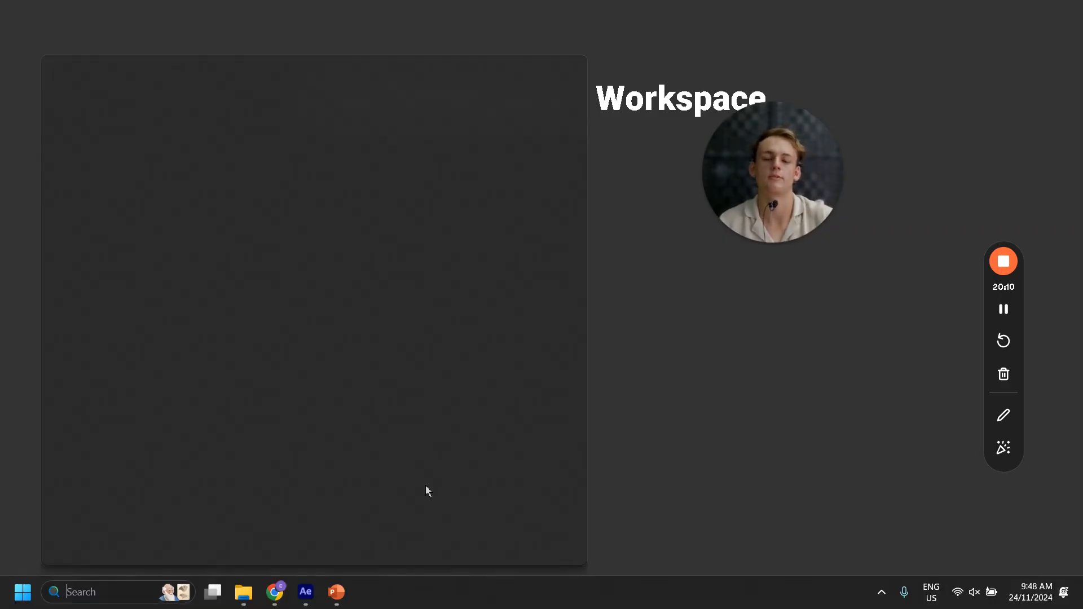
{"action": "left_click", "coordinate": [888, 210]}
{"action": "left_click_drag", "start_coordinate": [806, 192], "coordinate": [1020, 103]}
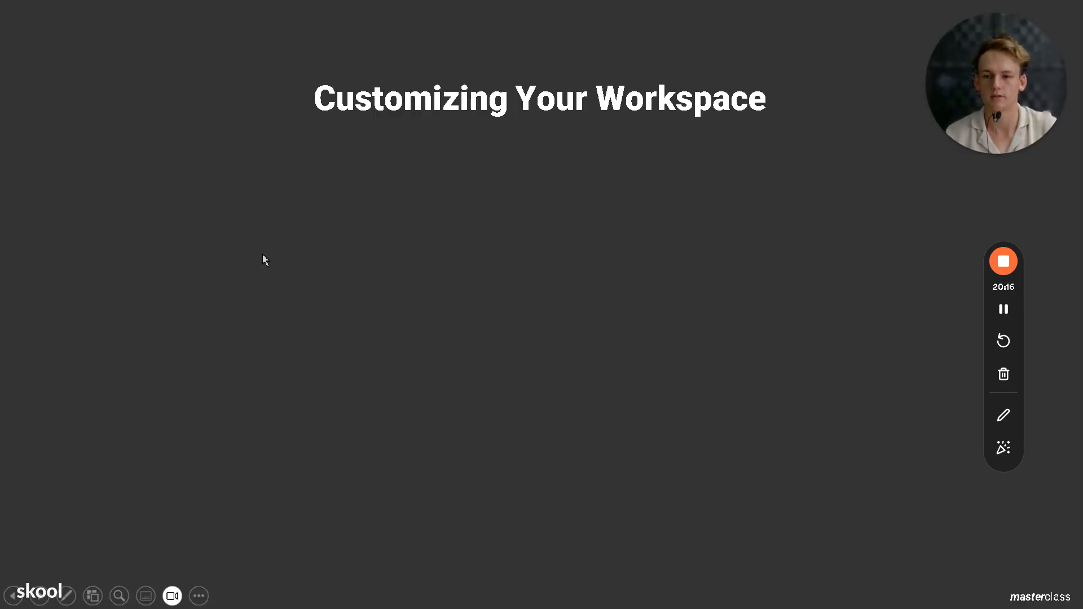
- Exit the slide show, select slide 11, Customizing Your Workspace, and start the slide show from that slide
{"action": "key", "text": "Escape"}
{"action": "key", "text": "Up"}
{"action": "key", "text": "Up"}
{"action": "key", "text": "Up"}
{"action": "key", "text": "Up"}
{"action": "key", "text": "Up"}
{"action": "left_click", "coordinate": [101, 506]}
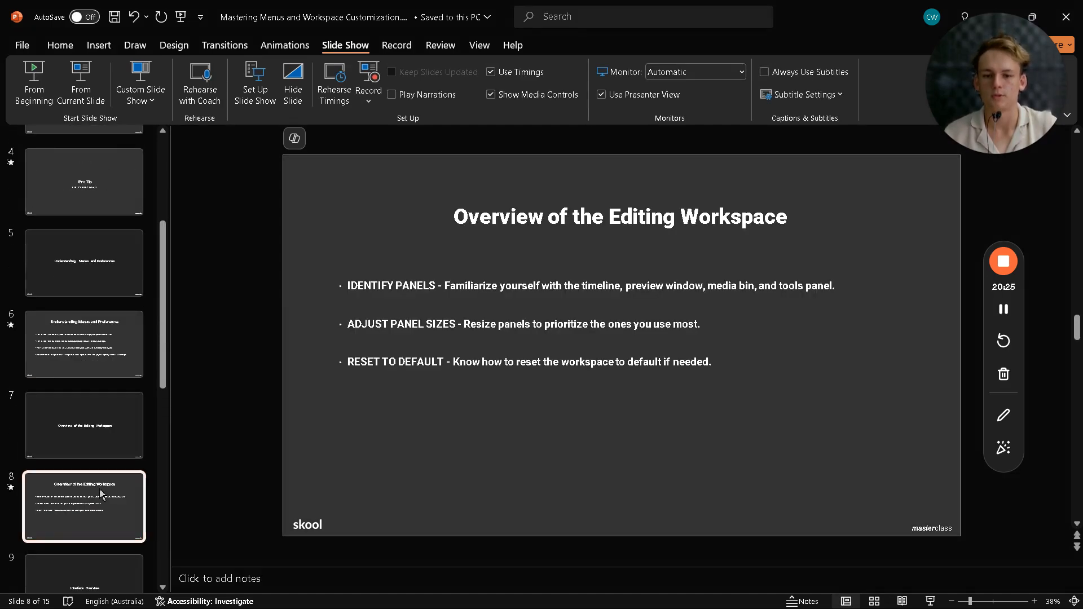
{"action": "scroll", "coordinate": [103, 483], "scroll_direction": "down", "scroll_amount": 2}
{"action": "left_click", "coordinate": [93, 499]}
{"action": "scroll", "coordinate": [93, 491], "scroll_direction": "down", "scroll_amount": 2}
{"action": "left_click", "coordinate": [93, 468]}
{"action": "scroll", "coordinate": [92, 474], "scroll_direction": "down", "scroll_amount": 1}
{"action": "left_click", "coordinate": [91, 481]}
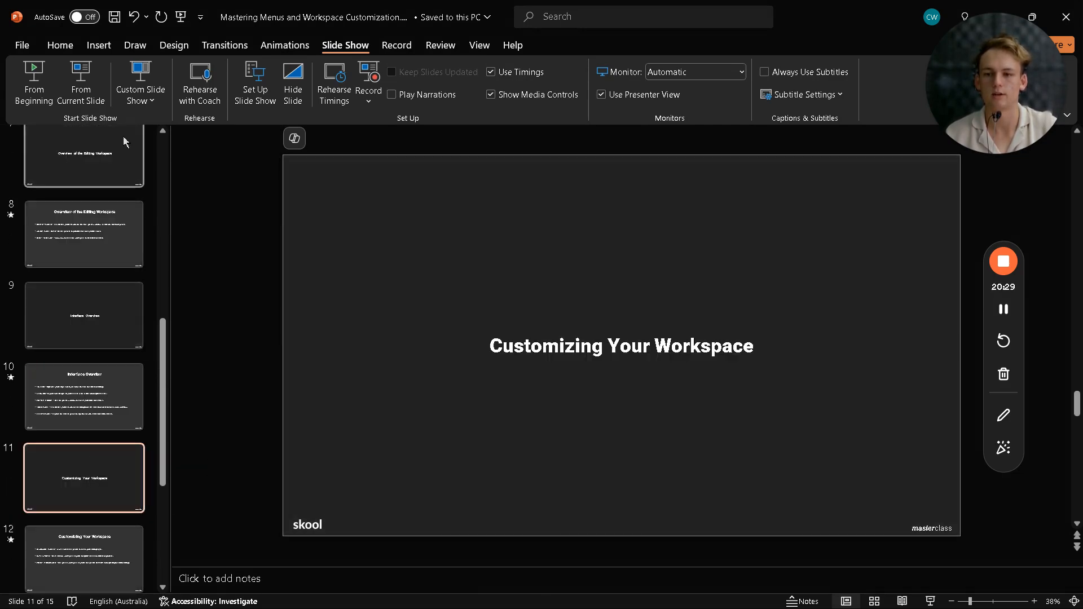
{"action": "left_click", "coordinate": [80, 82]}
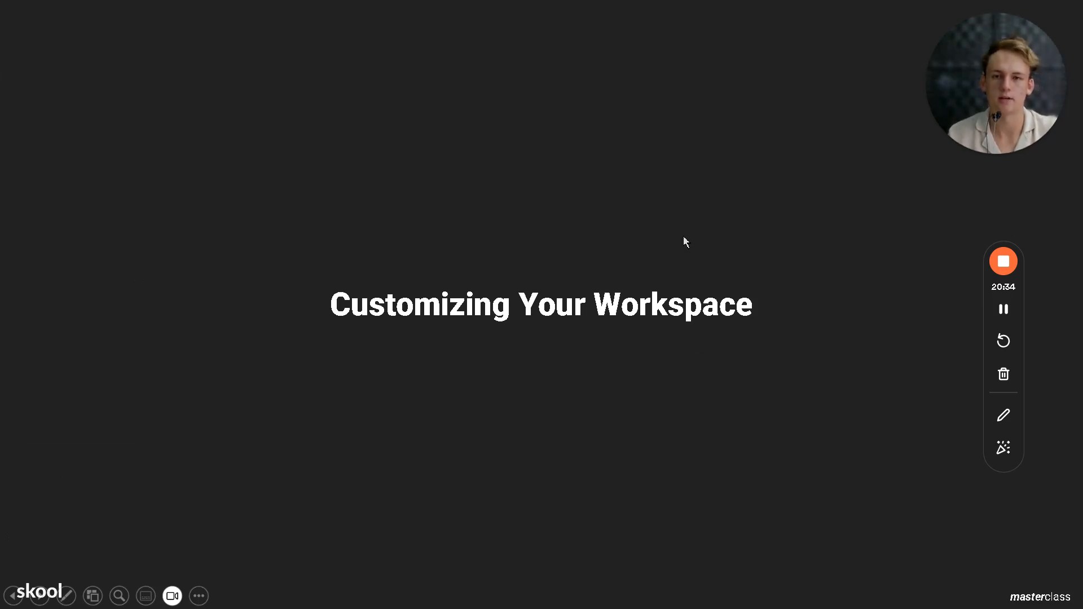
- Advance through the Customizing Your Workspace points to the Summary slide, then end the slide show and return to After Effects
{"action": "left_click", "coordinate": [482, 303]}
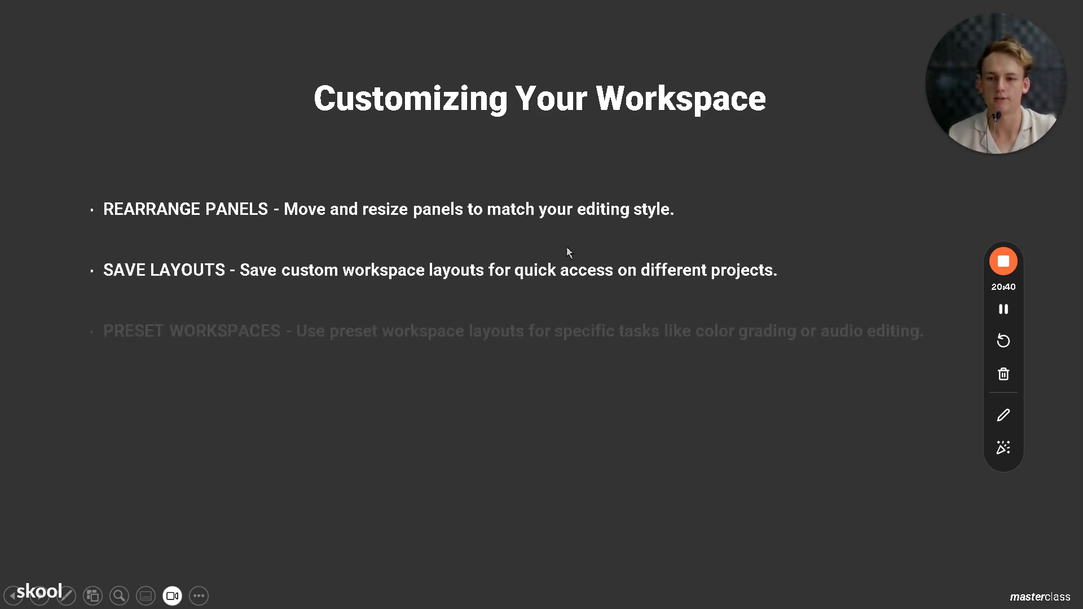
{"action": "left_click", "coordinate": [325, 390]}
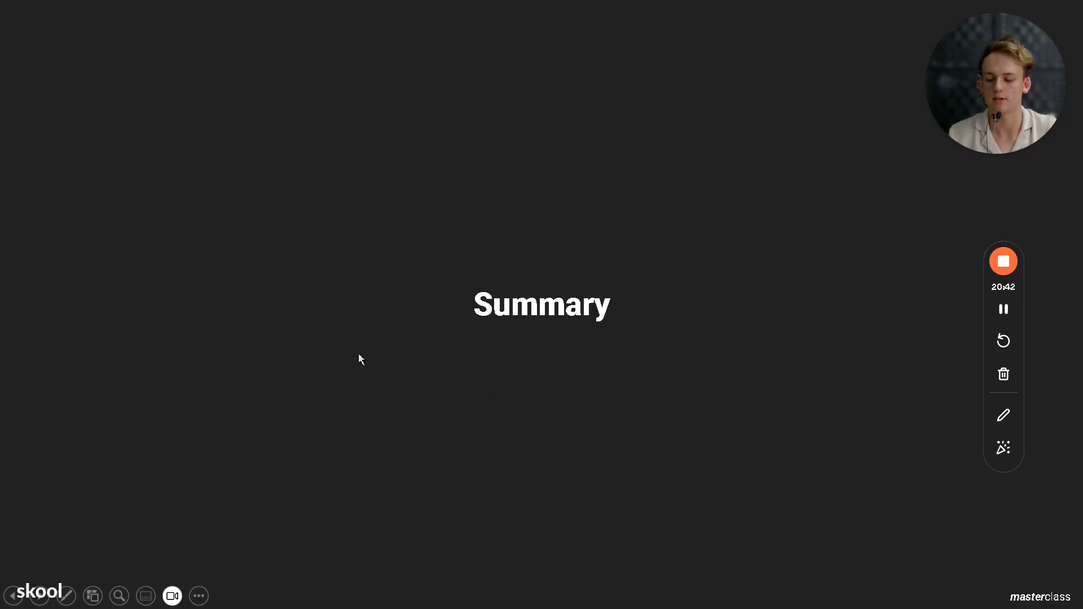
{"action": "key", "text": "Escape"}
{"action": "left_click", "coordinate": [1001, 8]}
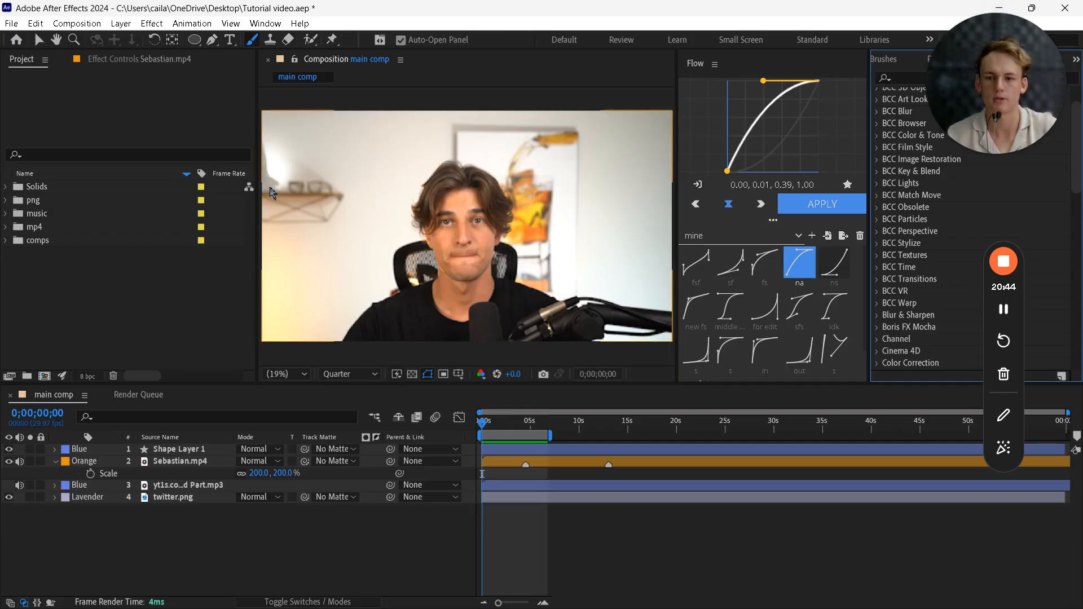
- Widen the Project and Flow panels slightly by narrowing the Composition panel, and make the Timeline panel taller
{"action": "left_click_drag", "start_coordinate": [258, 131], "coordinate": [267, 129]}
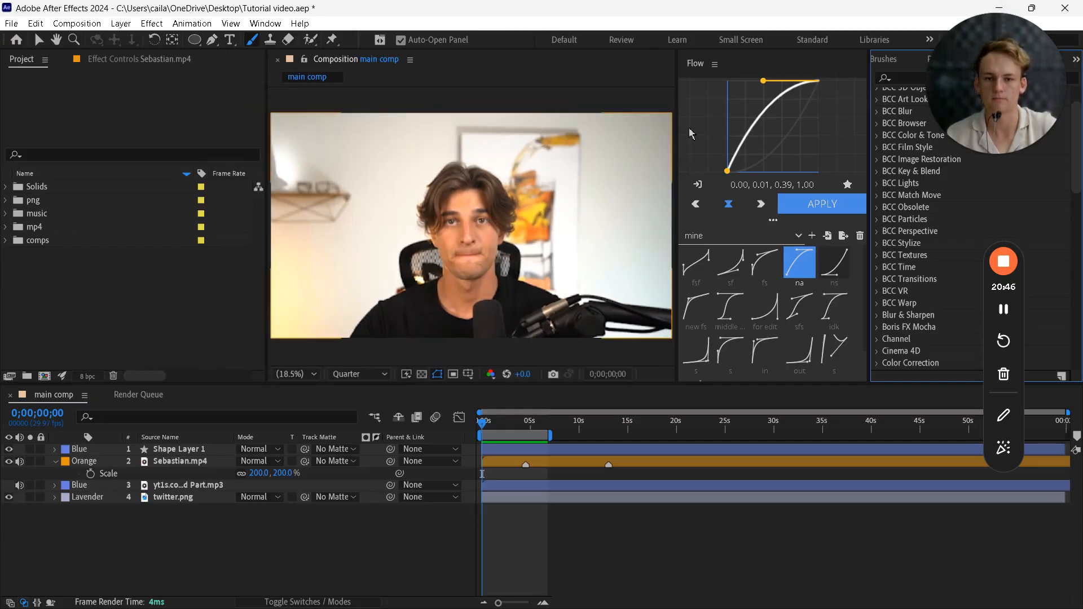
{"action": "left_click_drag", "start_coordinate": [675, 119], "coordinate": [668, 119]}
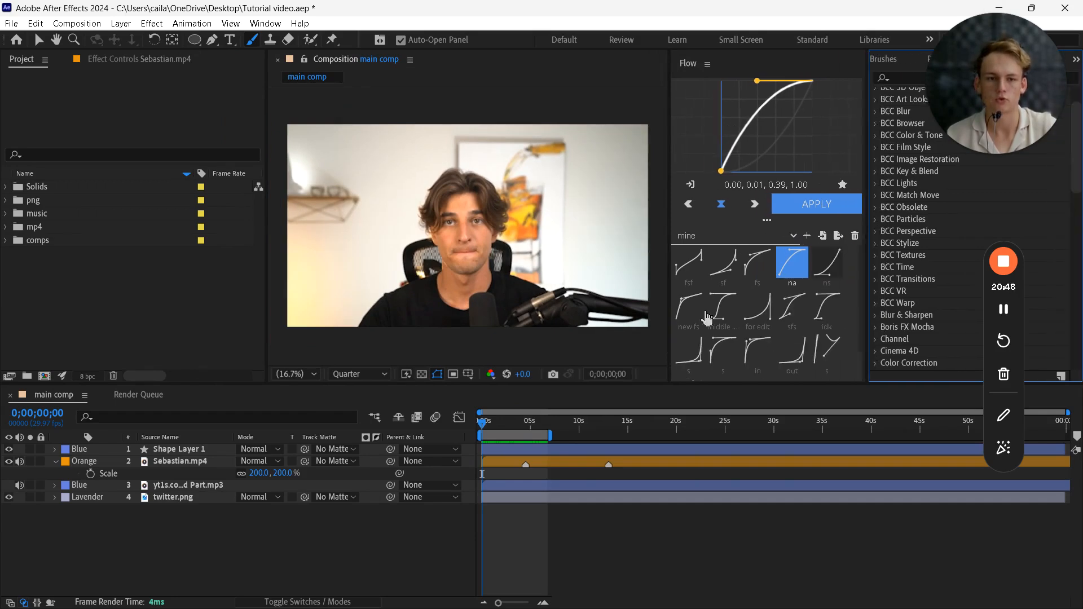
{"action": "left_click_drag", "start_coordinate": [650, 383], "coordinate": [649, 367]}
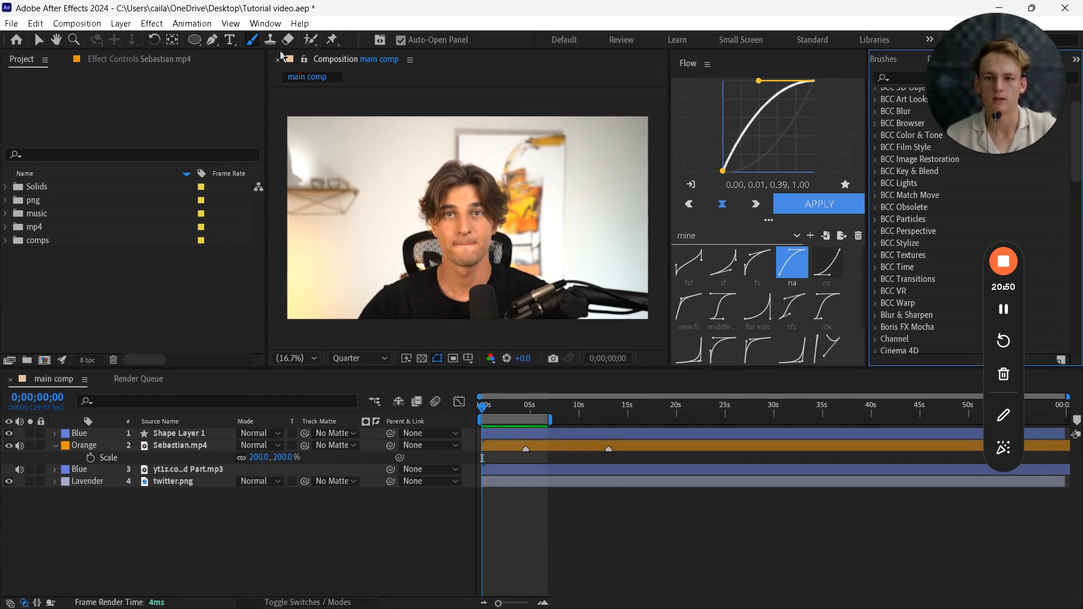
- Show the Lumetri Scopes panel and maximize the Timeline panel to fill the workspace
{"action": "left_click", "coordinate": [271, 25]}
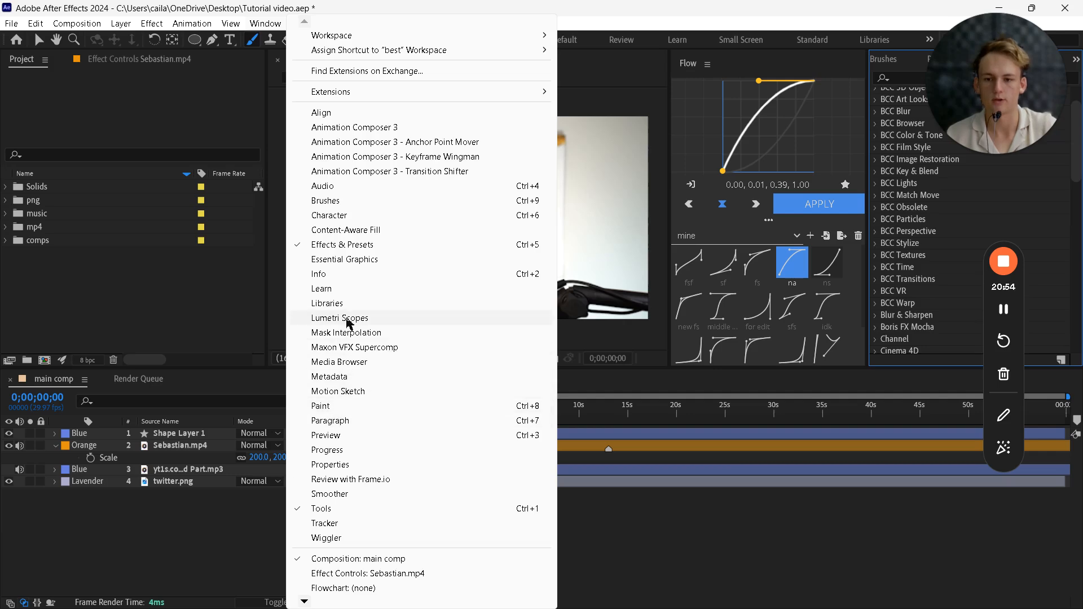
{"action": "left_click", "coordinate": [349, 320]}
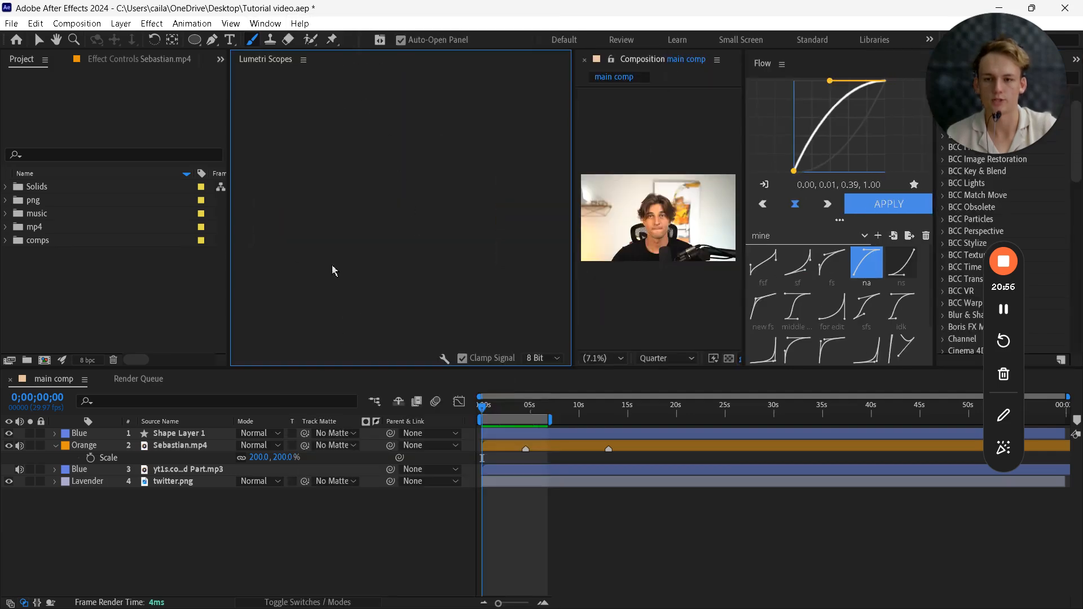
{"action": "left_click", "coordinate": [327, 531]}
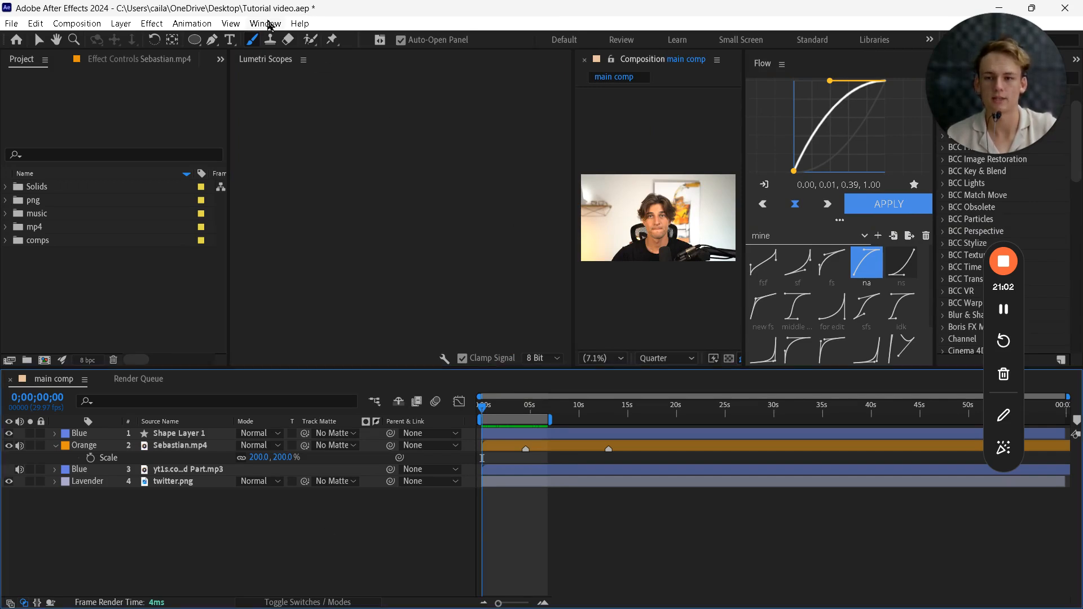
{"action": "left_click", "coordinate": [265, 23]}
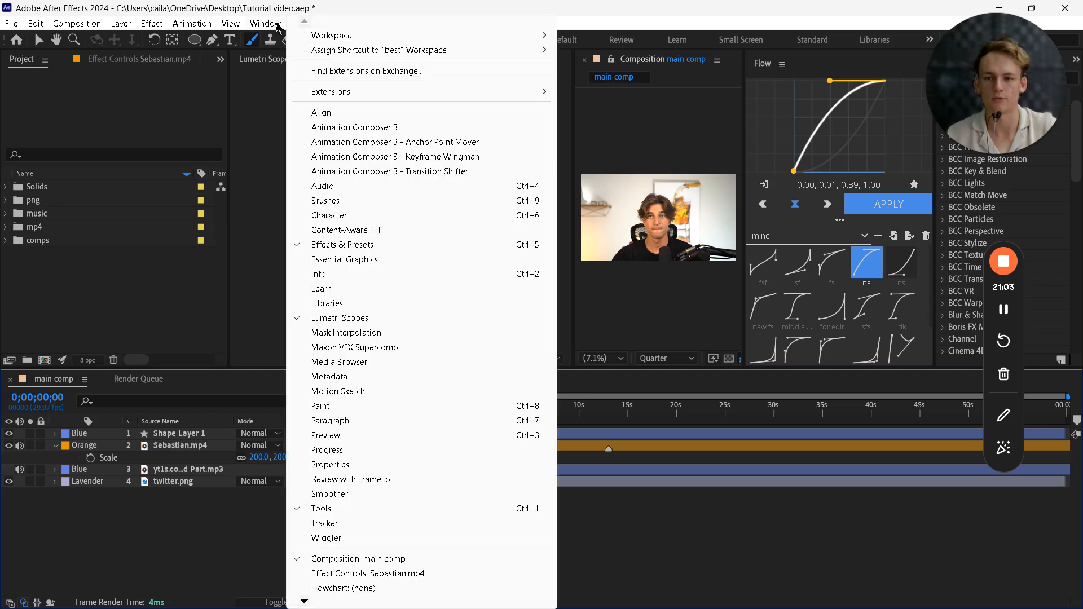
{"action": "left_click", "coordinate": [217, 524]}
{"action": "key", "text": "grave"}
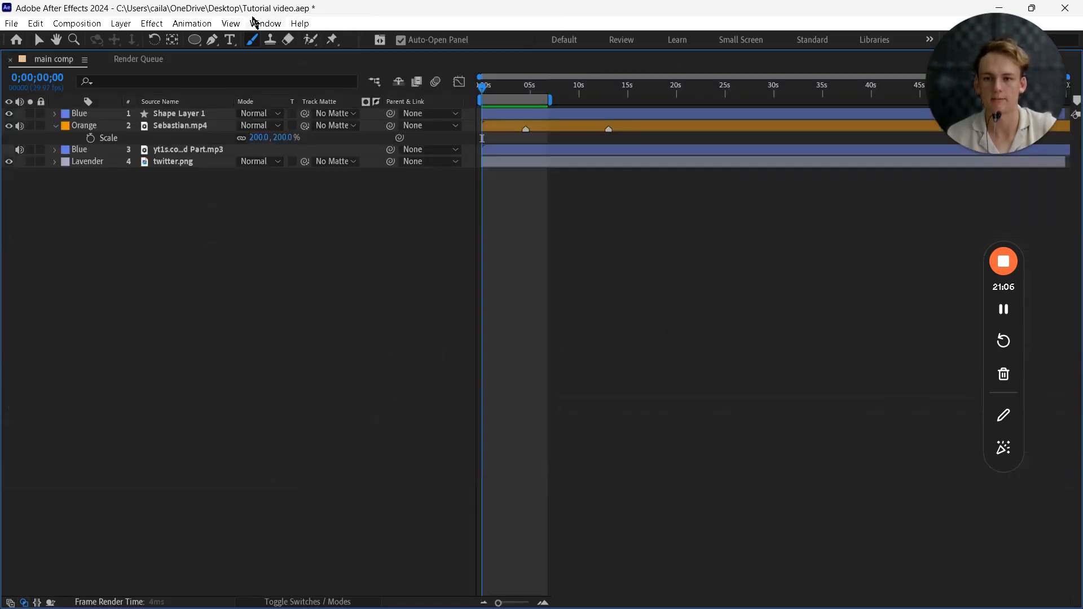
- Reset the "best" workspace to its saved layout
{"action": "left_click", "coordinate": [257, 25]}
{"action": "mouse_move", "coordinate": [315, 36]}
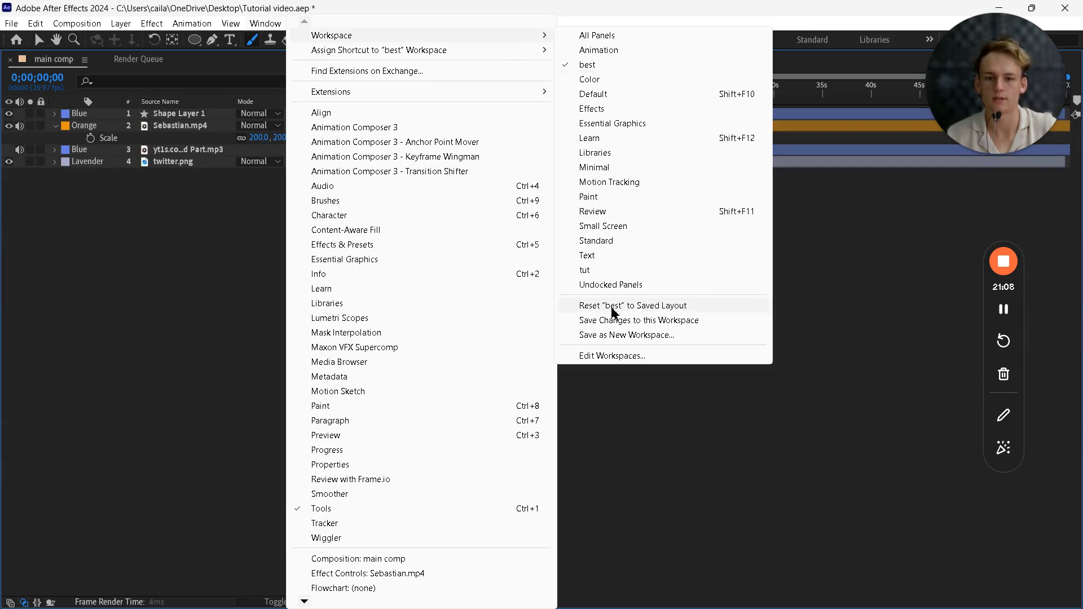
{"action": "left_click", "coordinate": [612, 308]}
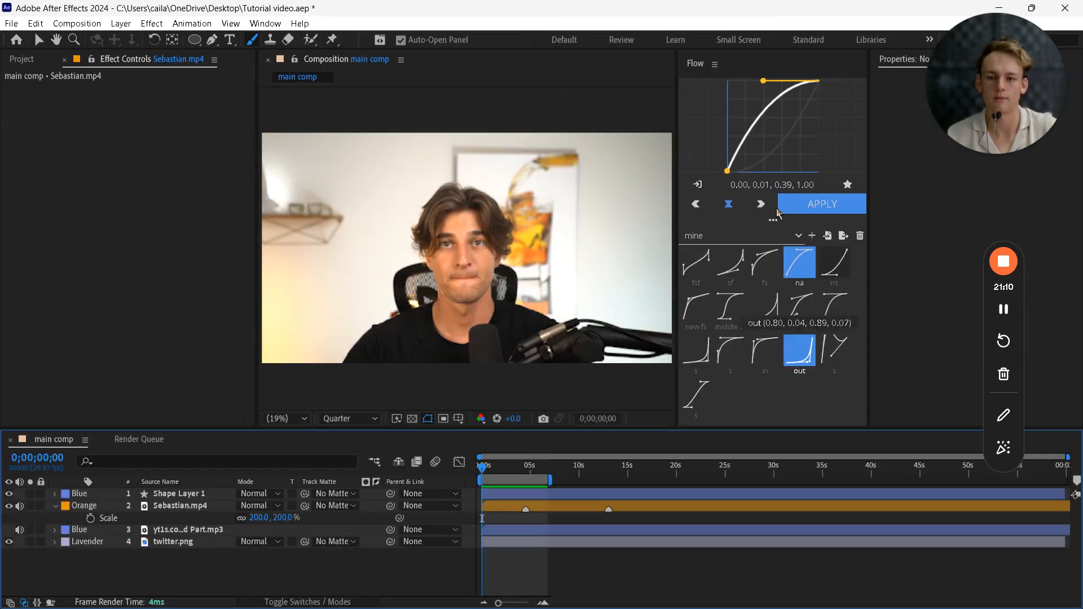
- Add the Lumetri Scopes panel to the restored layout and review the options for saving a workspace without choosing one
{"action": "left_click", "coordinate": [264, 24]}
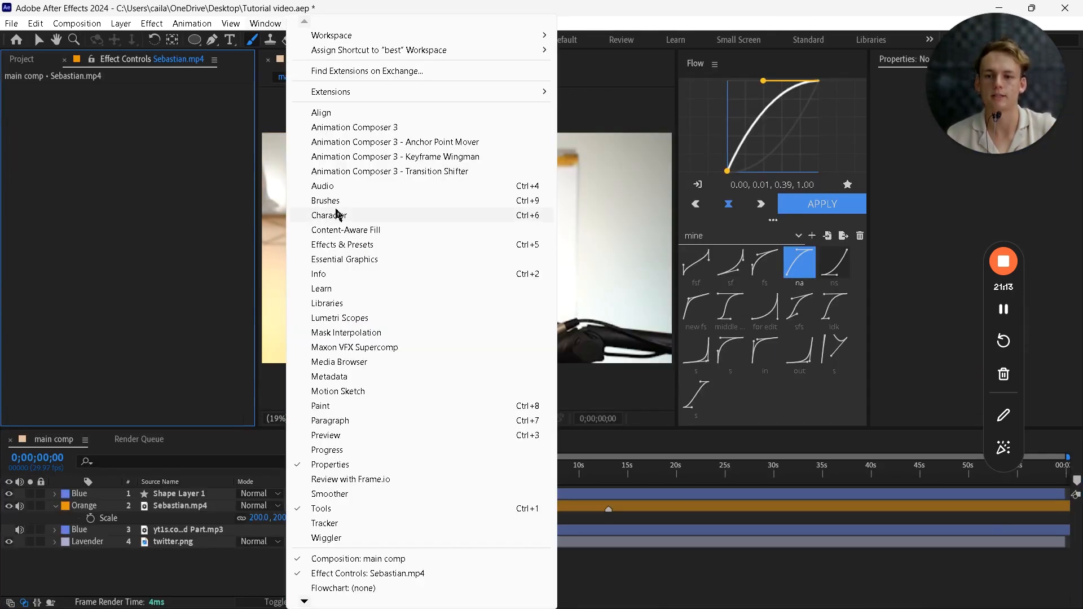
{"action": "left_click", "coordinate": [349, 319]}
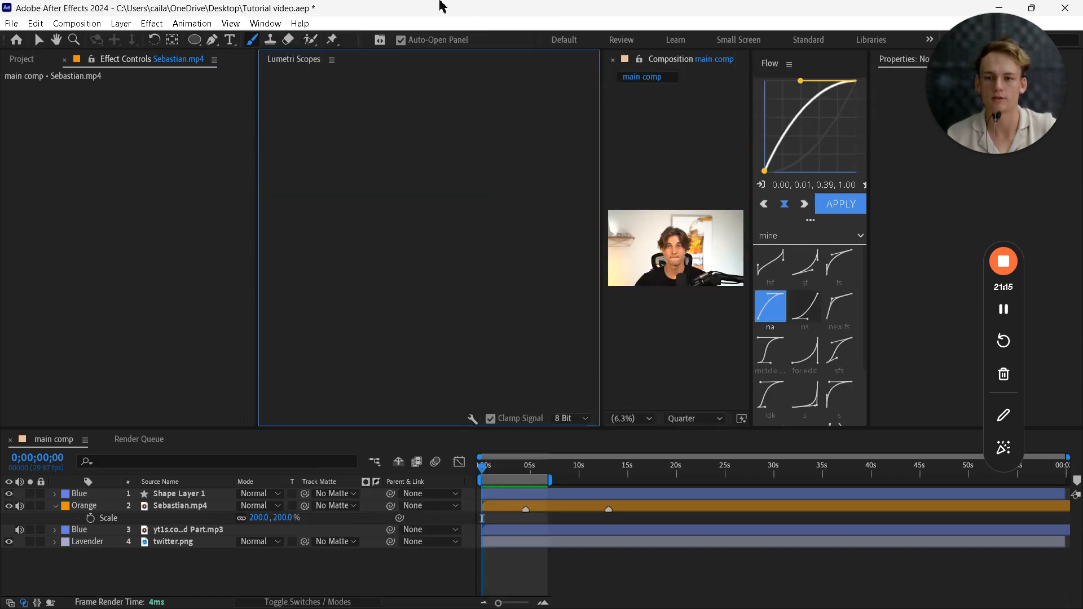
{"action": "left_click", "coordinate": [266, 23]}
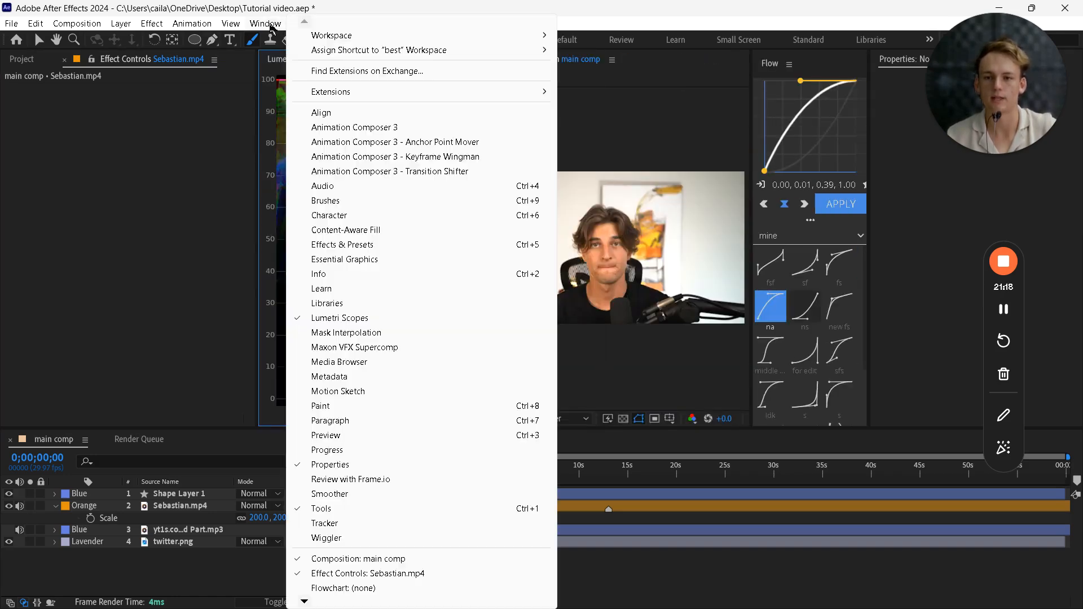
{"action": "mouse_move", "coordinate": [340, 37]}
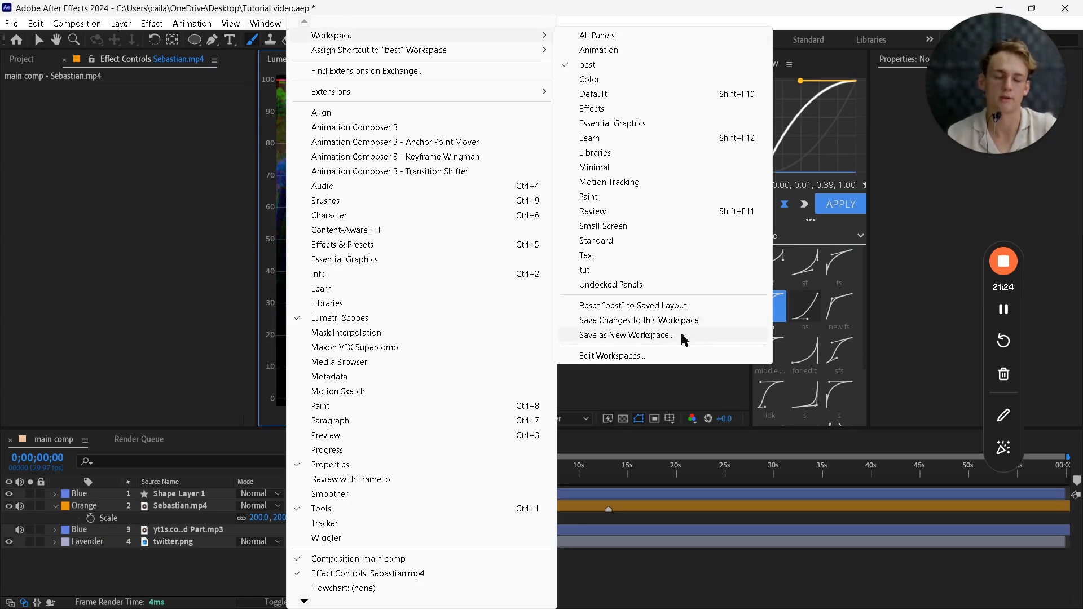
{"action": "left_click", "coordinate": [130, 348]}
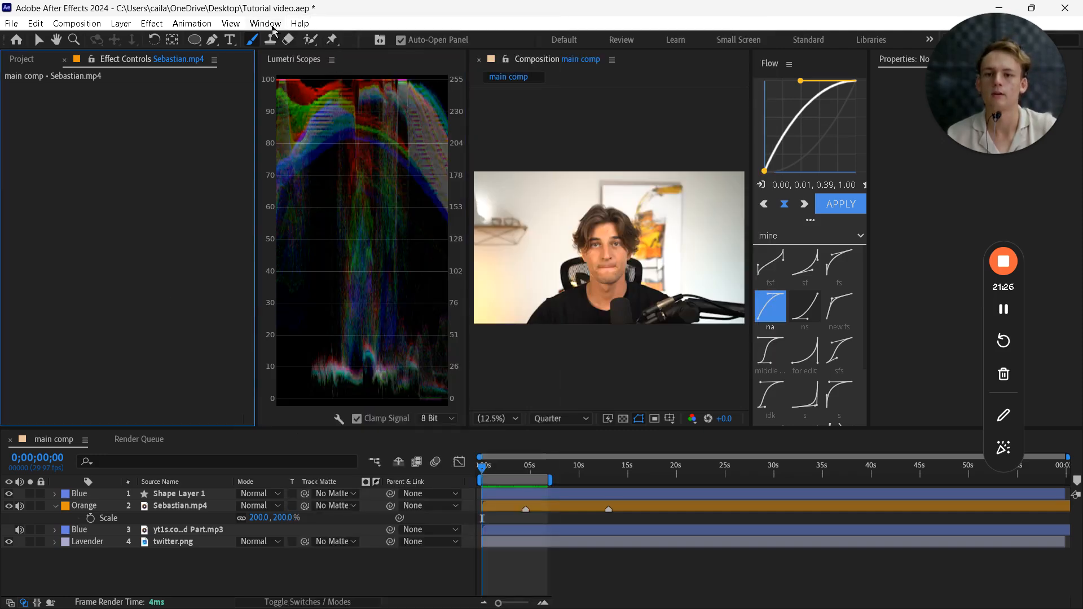
- Switch to PowerPoint, start the slide show from the Summary slide and advance to the Understanding Menus and Preferences point
{"action": "key", "text": "super"}
{"action": "left_click", "coordinate": [339, 598]}
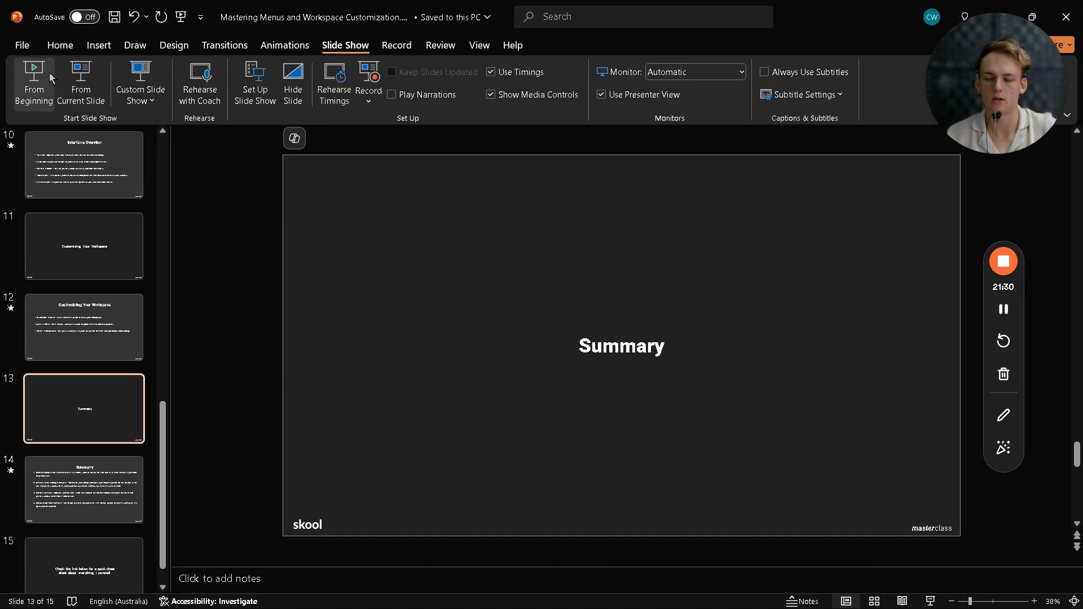
{"action": "left_click", "coordinate": [80, 84]}
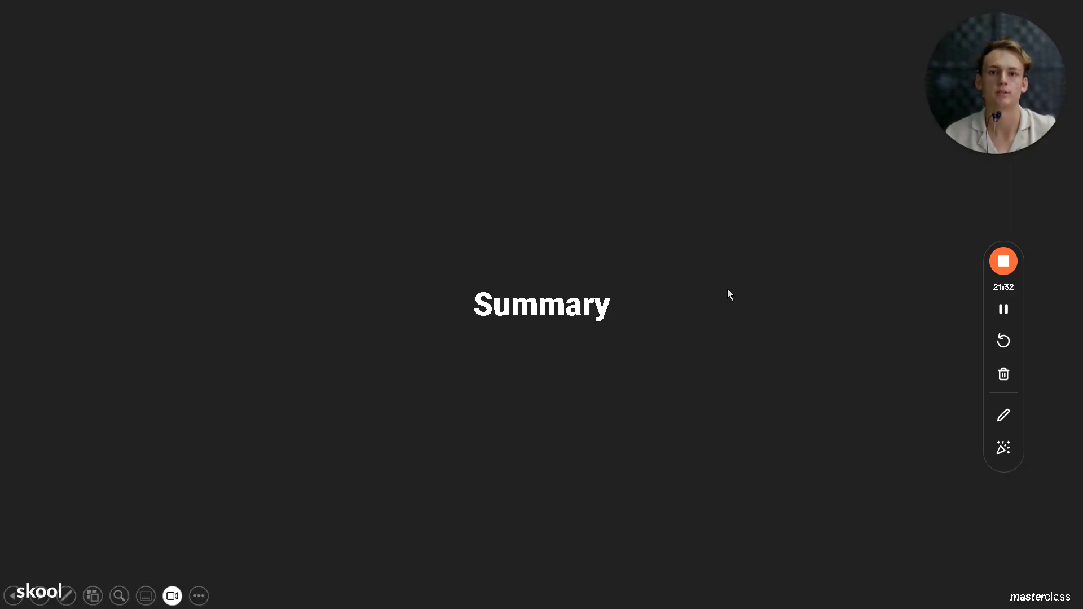
{"action": "key", "text": "Right"}
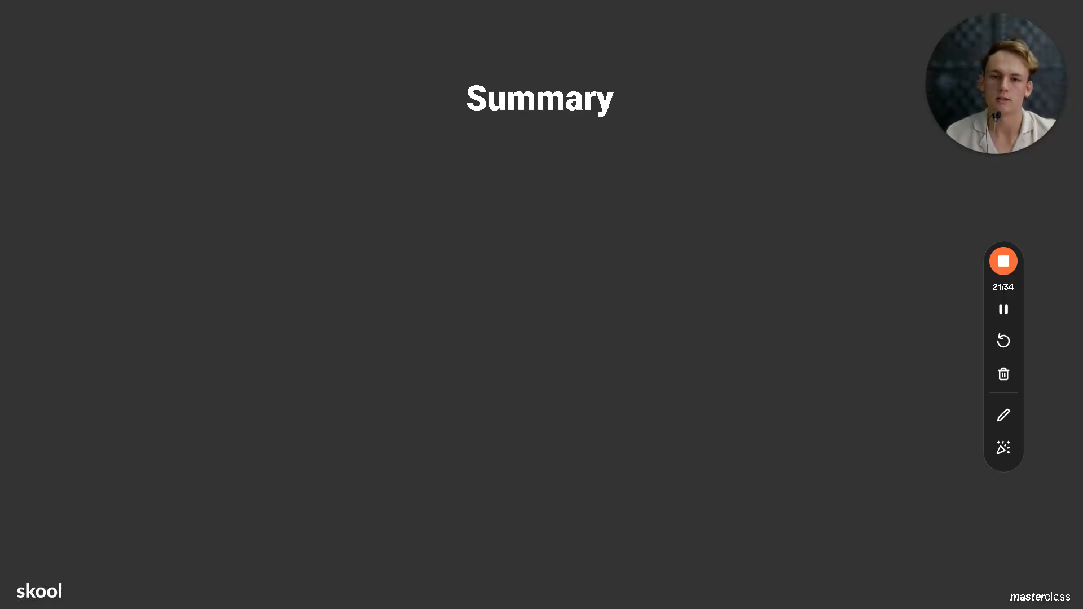
{"action": "key", "text": "Right"}
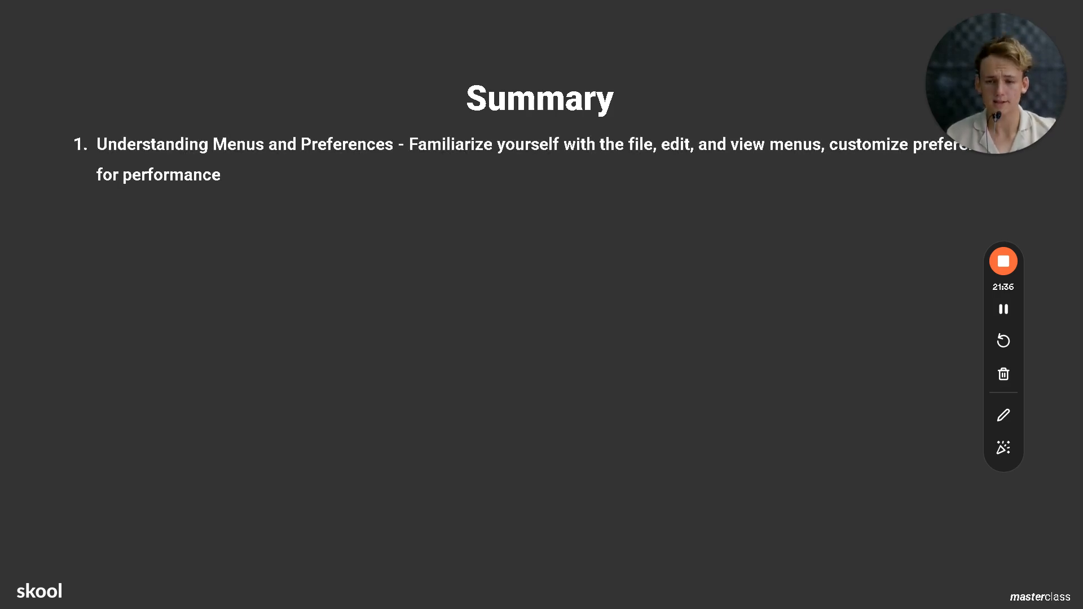